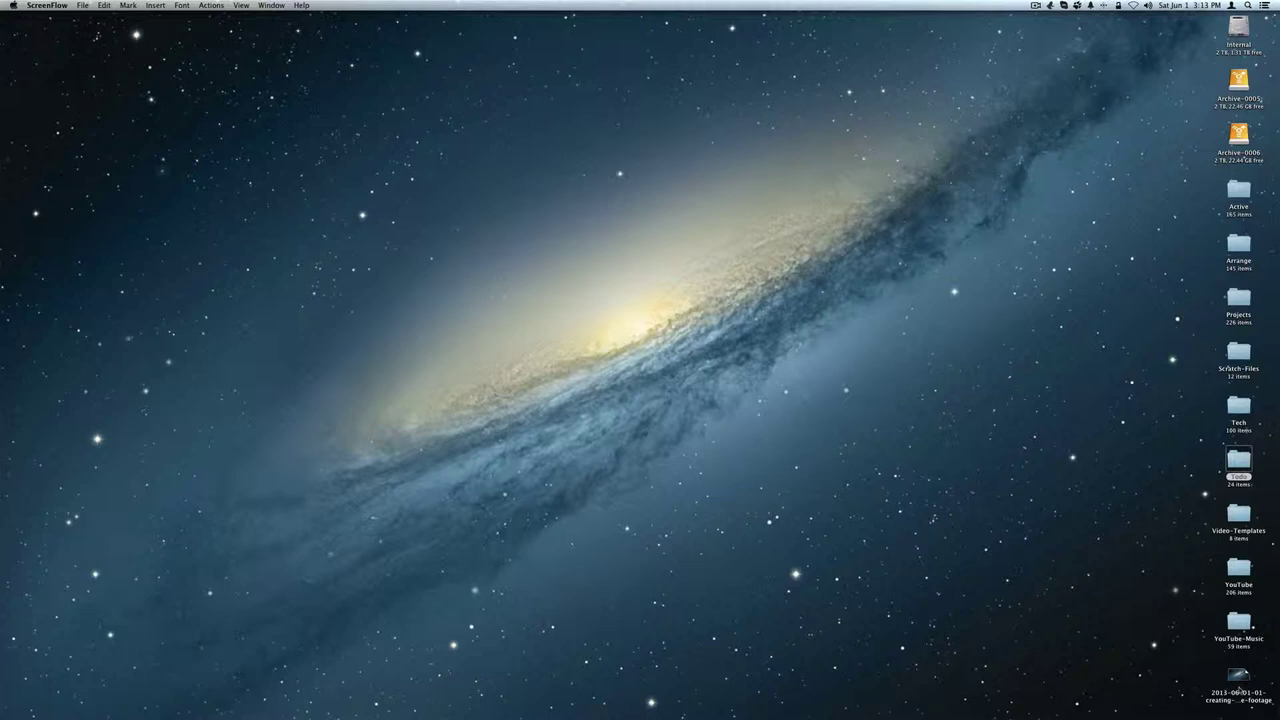
# - Move the editable-footage file toward the desktop centre, leaving its name unchanged
pyautogui.click(1239, 693)
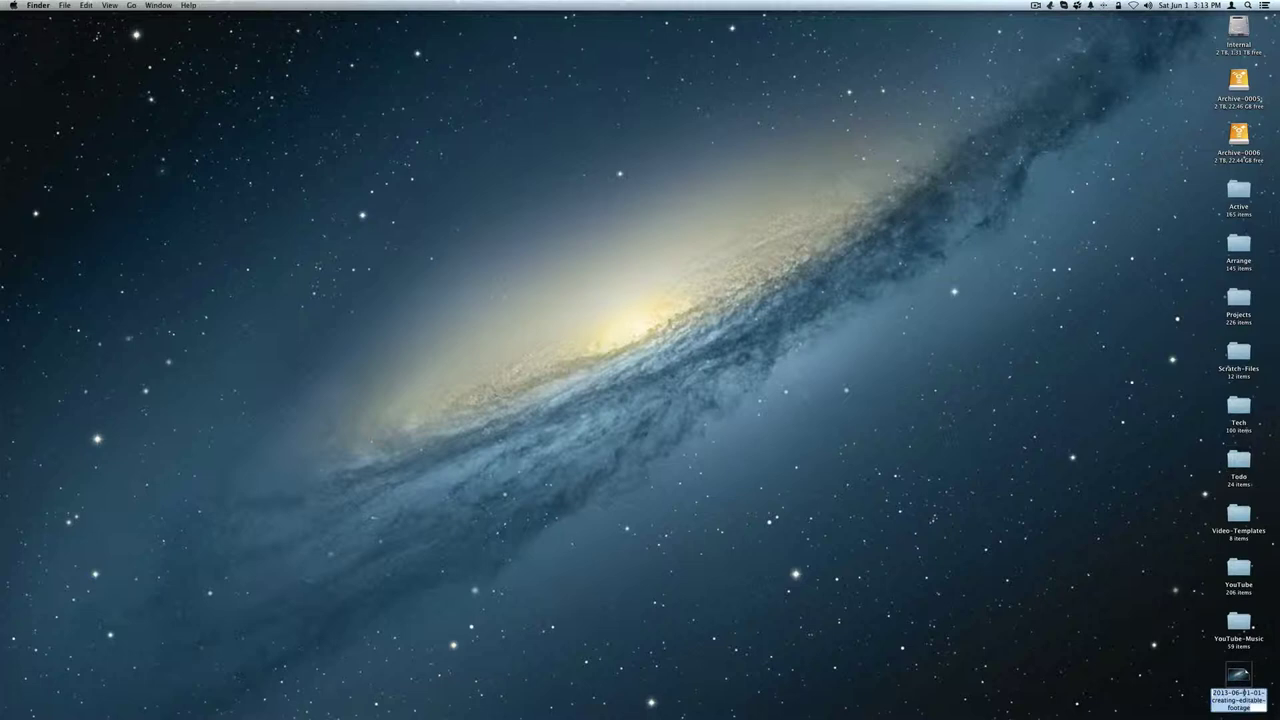
pyautogui.moveTo(1245, 684); pyautogui.dragTo(609, 210)
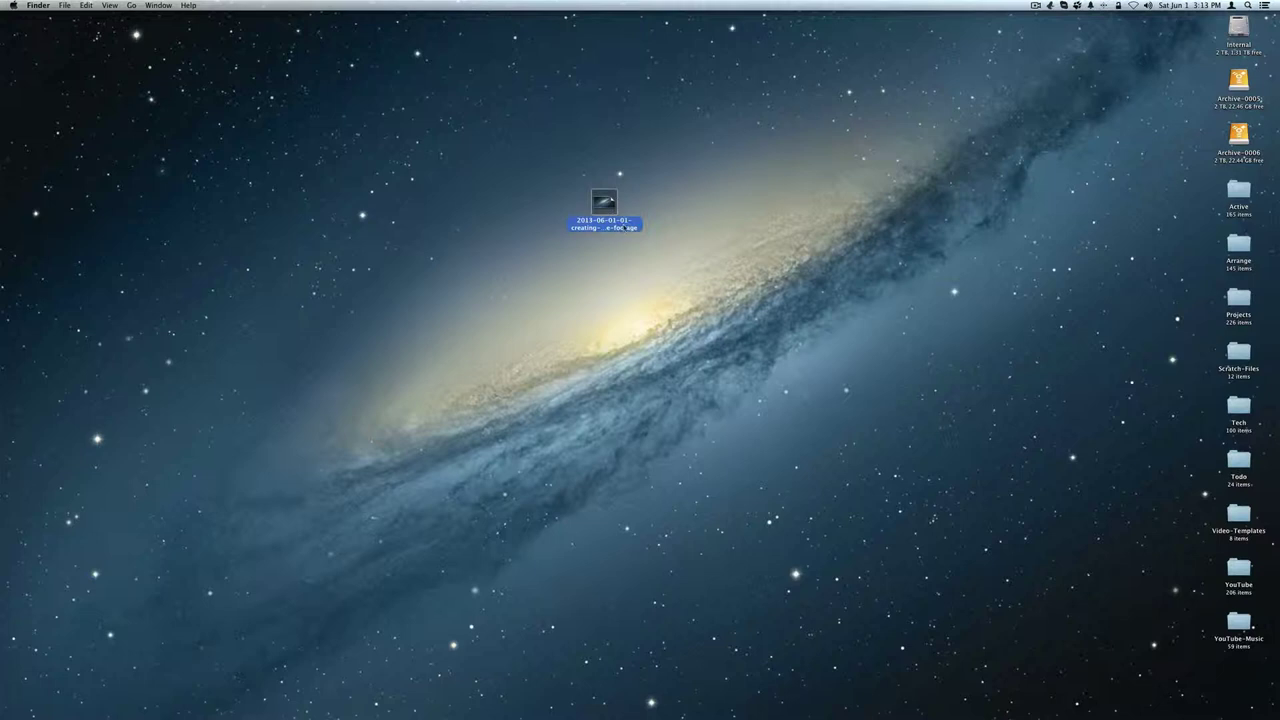
pyautogui.click(719, 261)
pyautogui.click(620, 229)
pyautogui.press('Return')
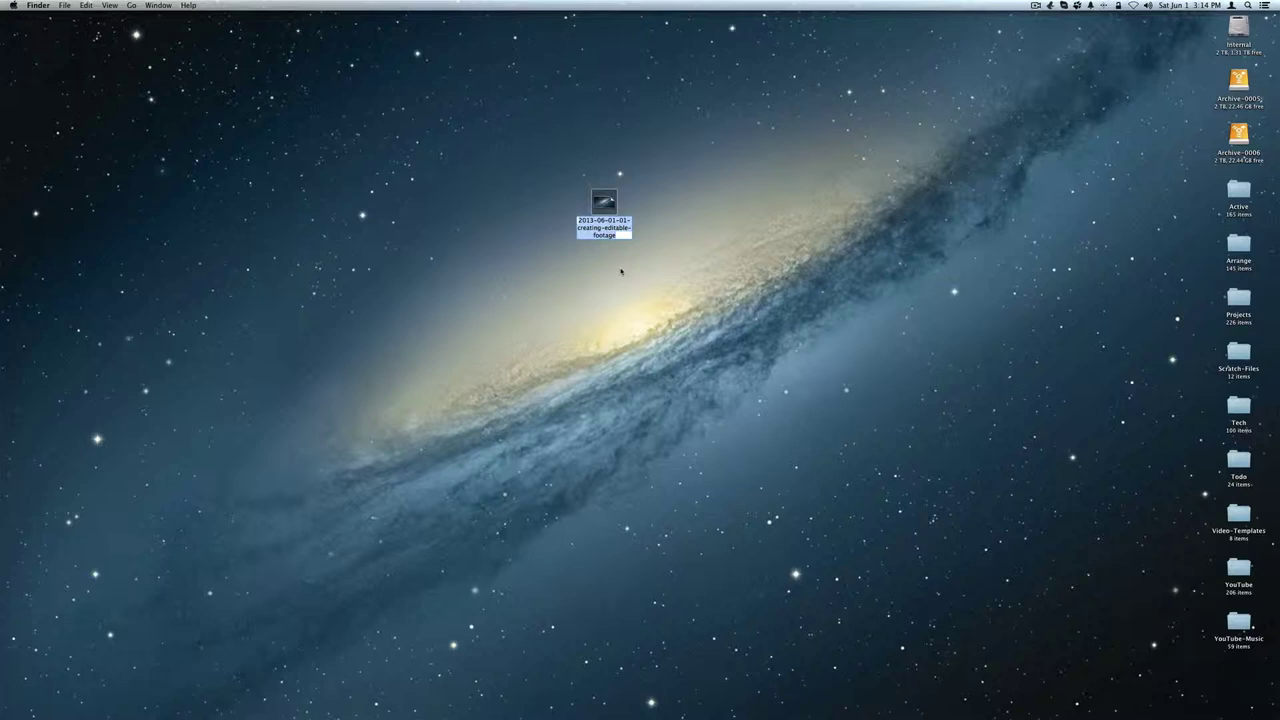
pyautogui.press('Return')
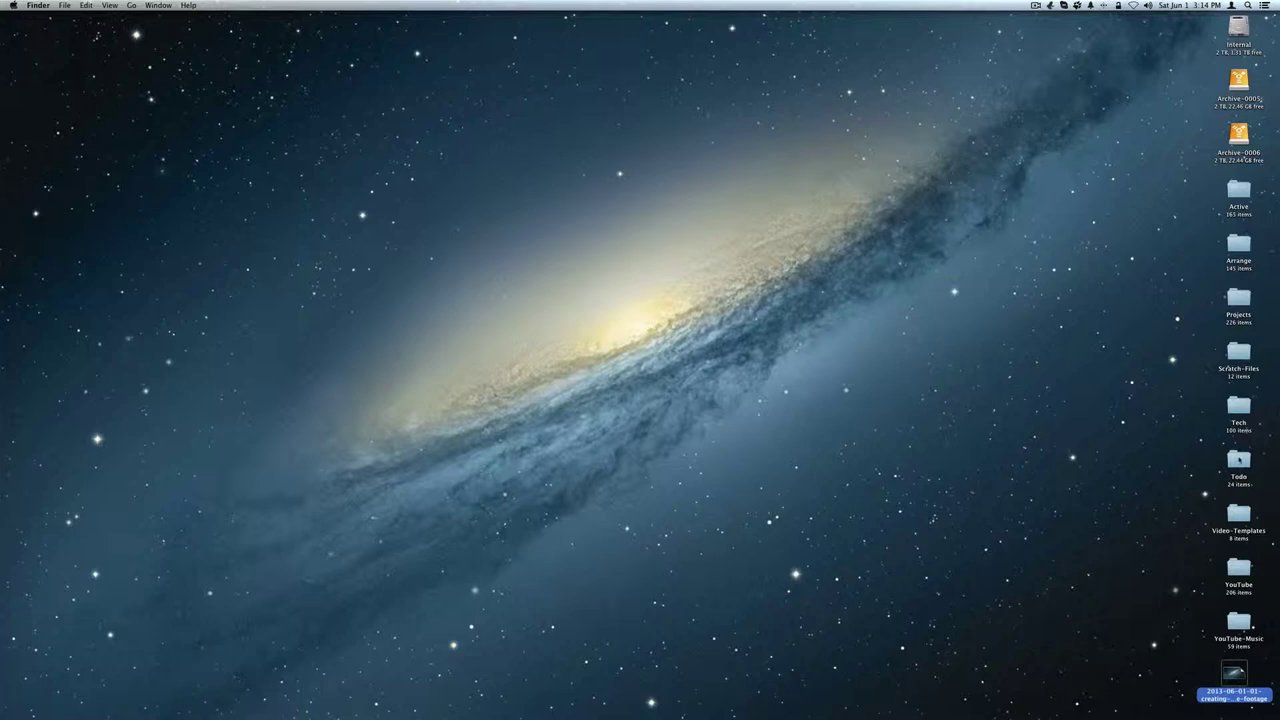
# - Open Todo's prreach-assets folder and shift its window up and to the left
pyautogui.doubleClick(1239, 459)
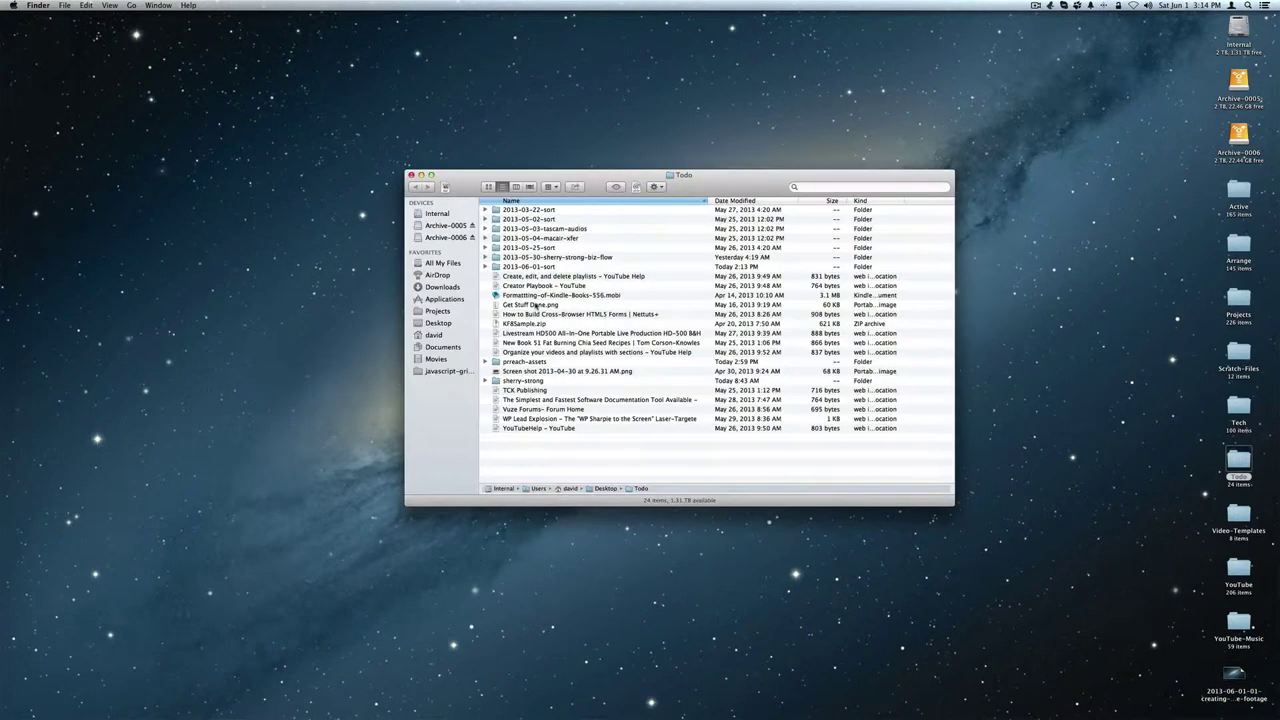
pyautogui.doubleClick(535, 362)
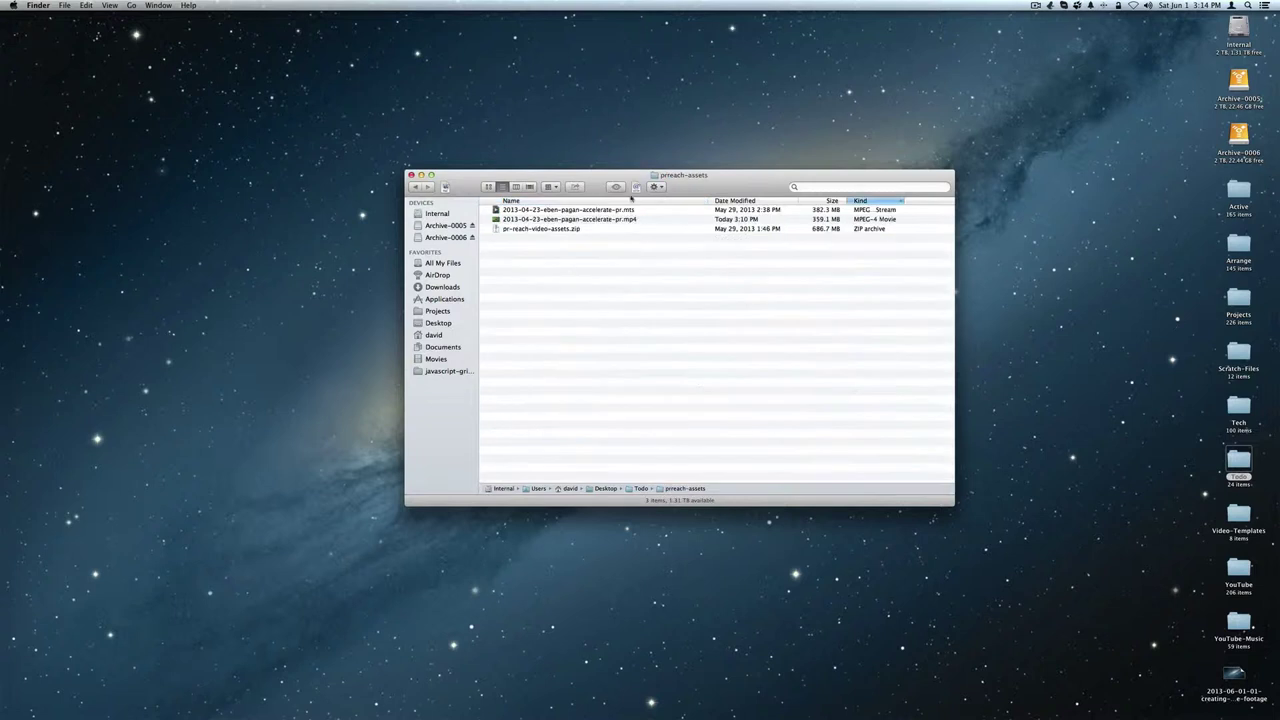
pyautogui.moveTo(706, 180); pyautogui.dragTo(641, 160)
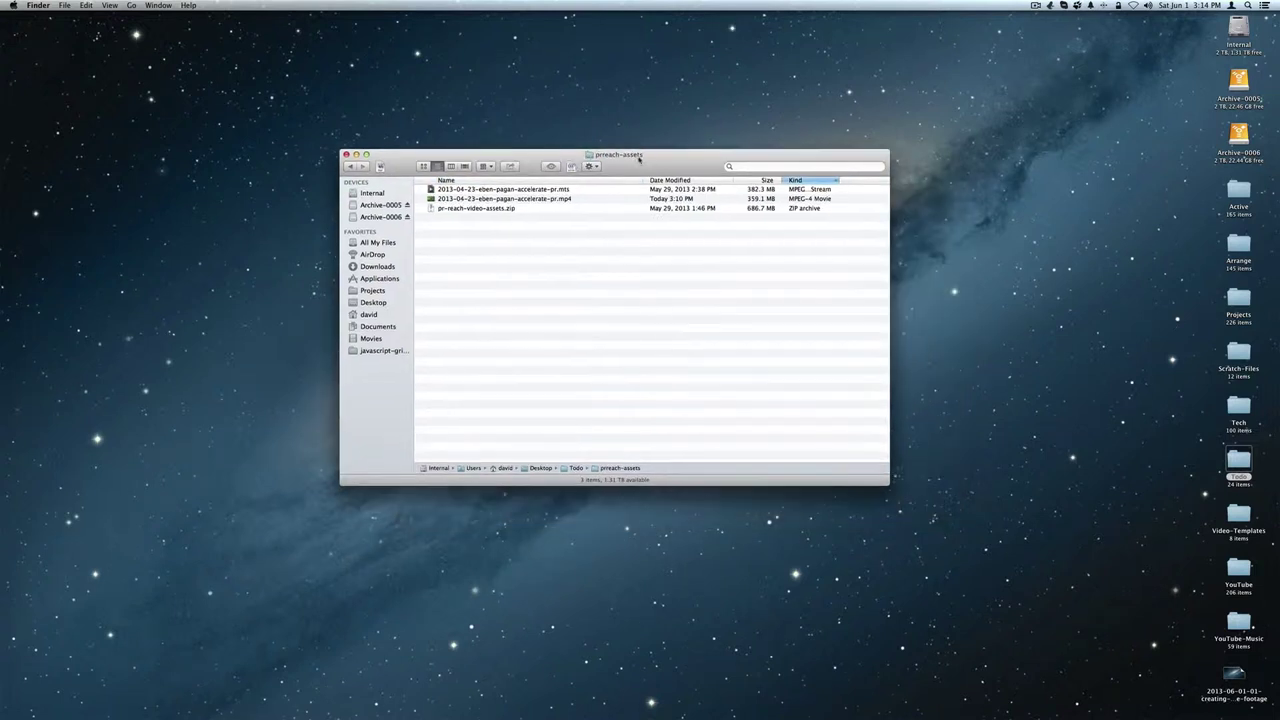
pyautogui.click(571, 199)
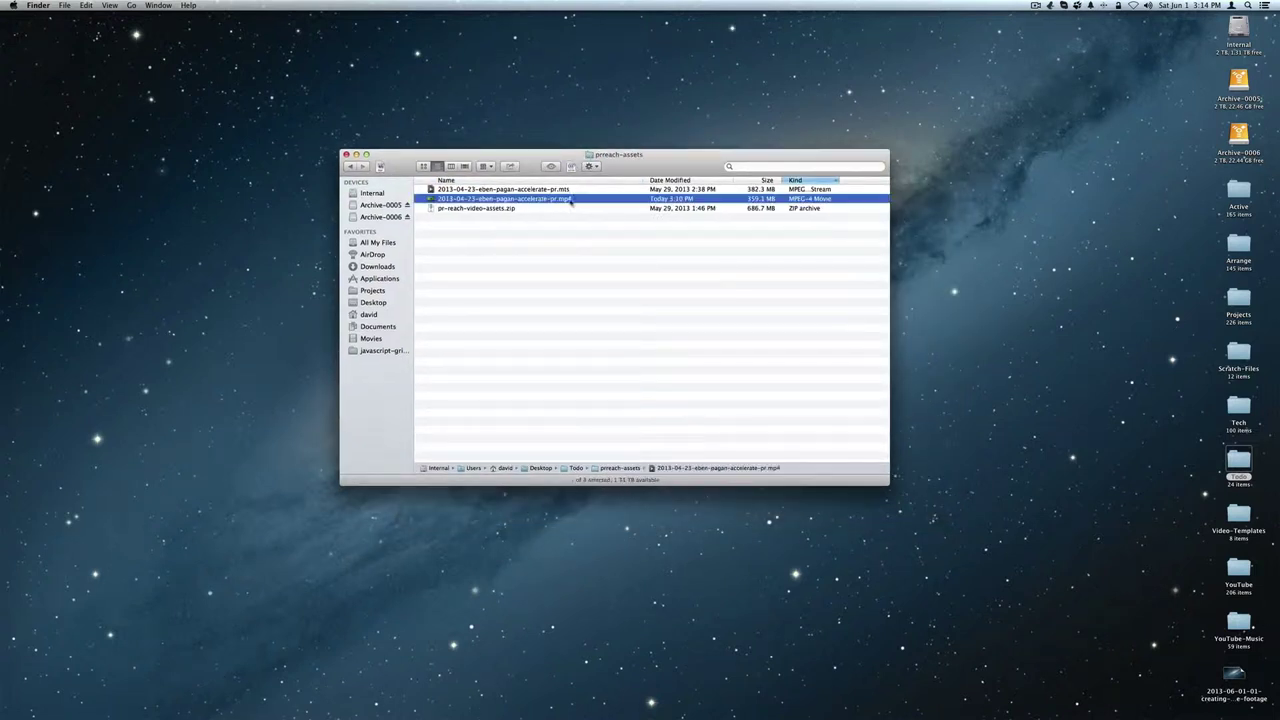
pyautogui.click(634, 295)
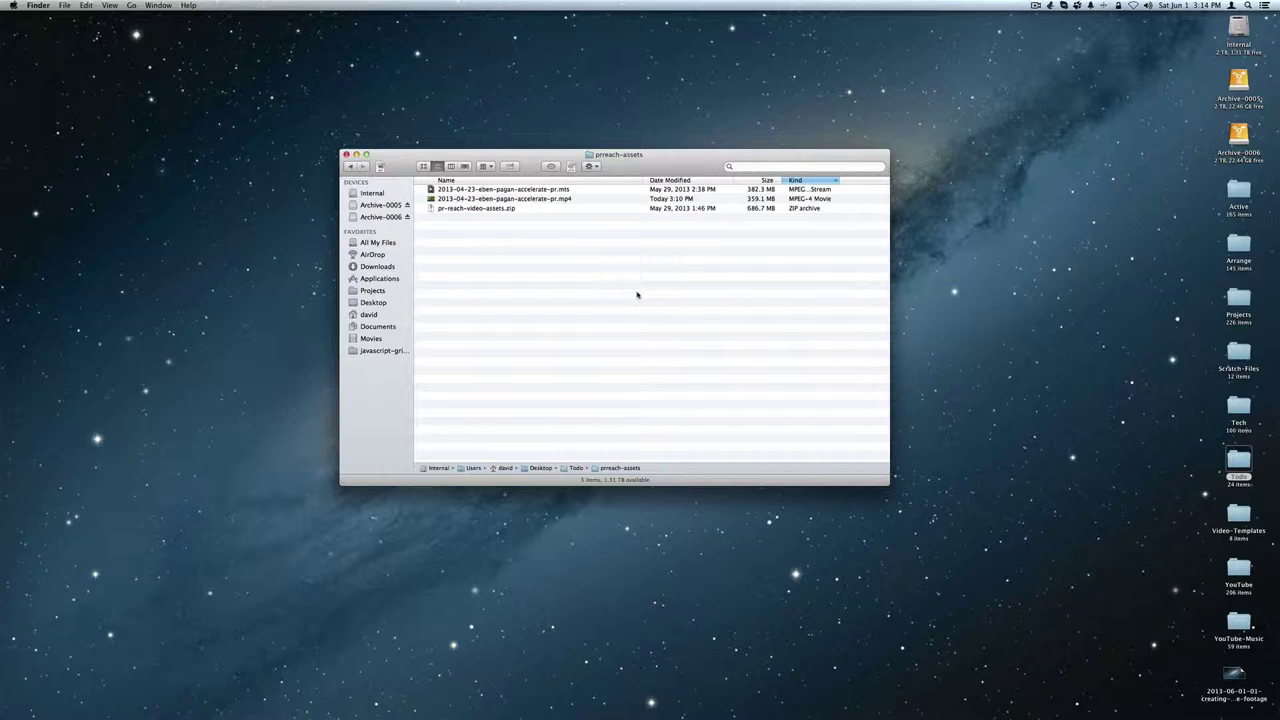
pyautogui.click(1078, 517)
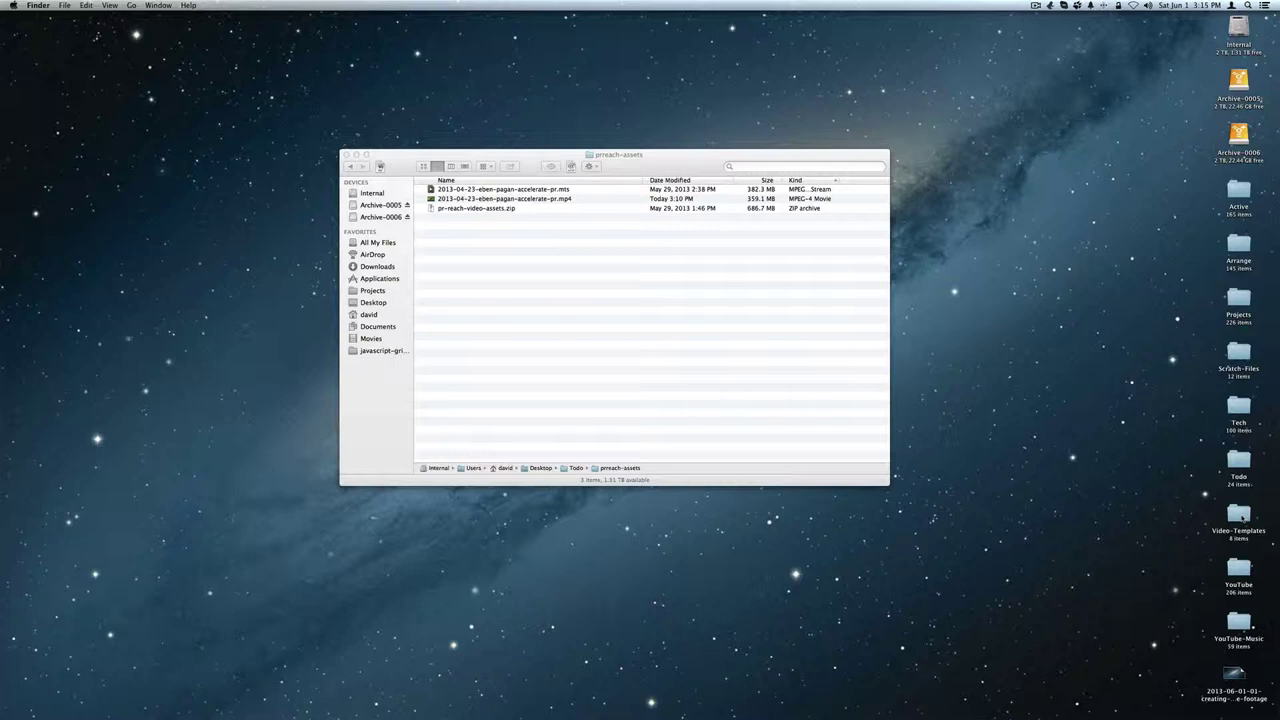
# - Duplicate the inside-track-party ScreenFlow template from Video-Templates into prreach-assets
pyautogui.click(1240, 514)
pyautogui.doubleClick(1238, 512)
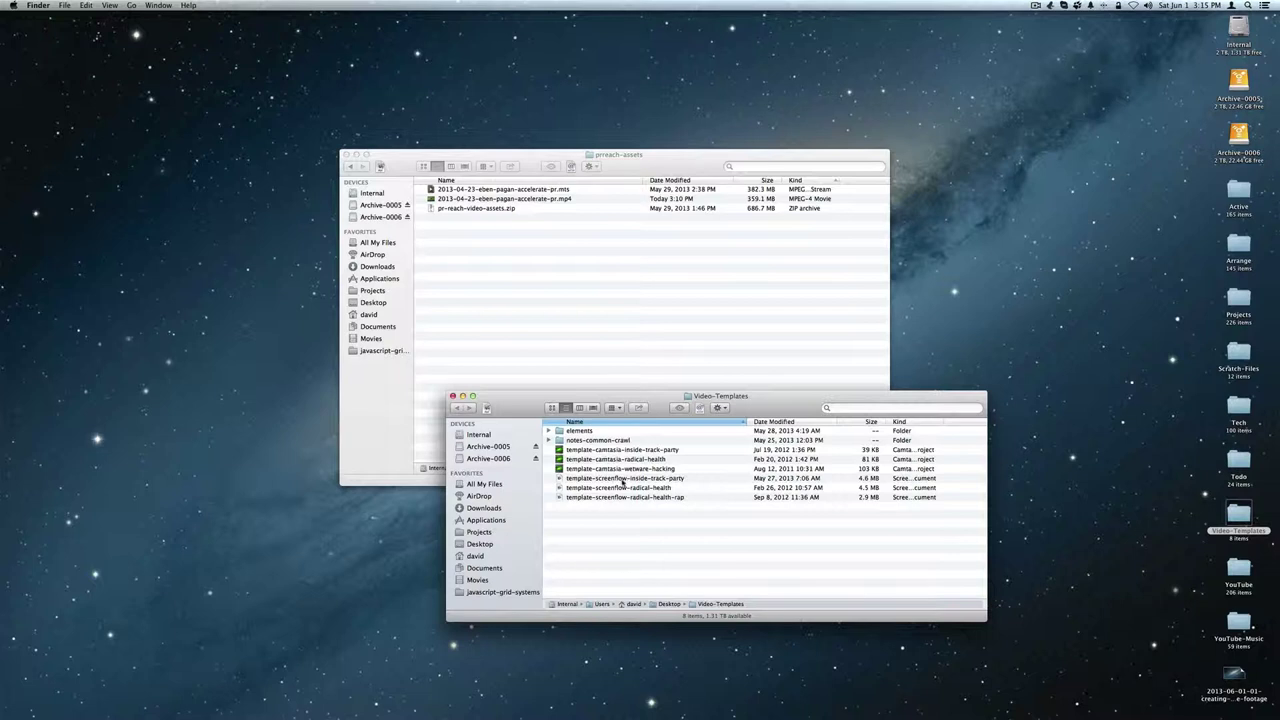
pyautogui.click(623, 481)
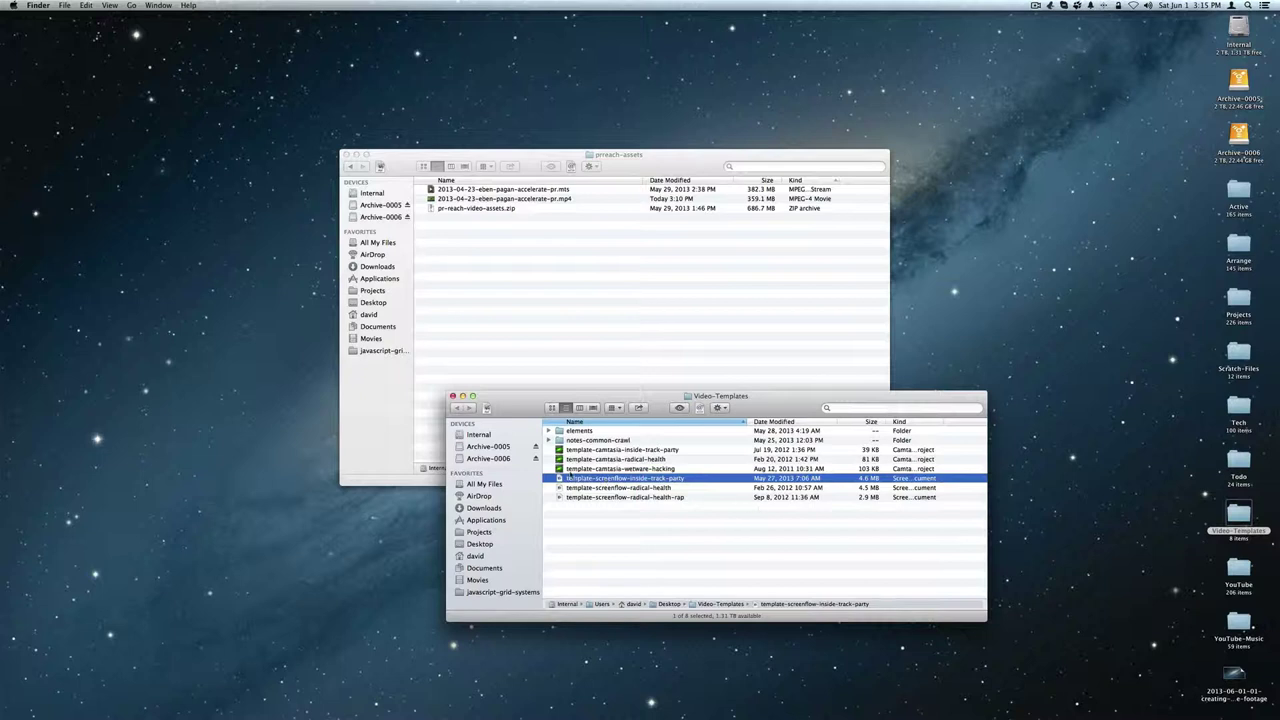
pyautogui.rightClick(666, 484)
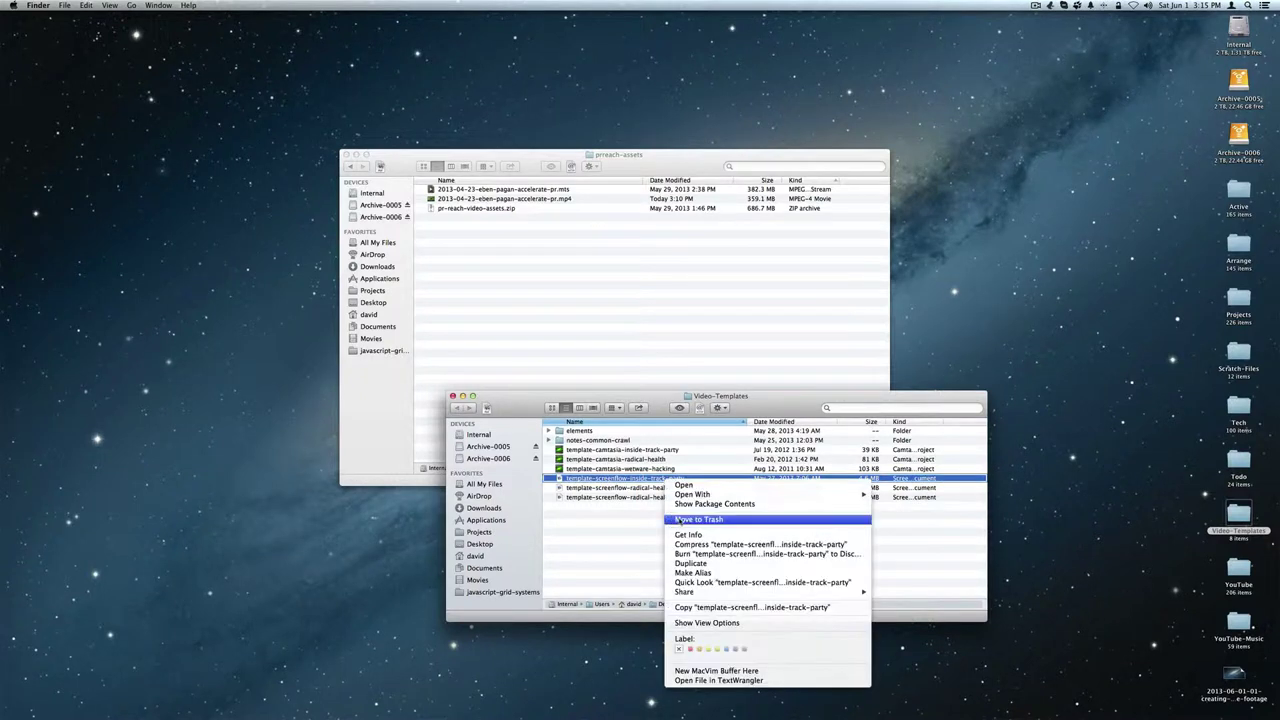
pyautogui.click(702, 564)
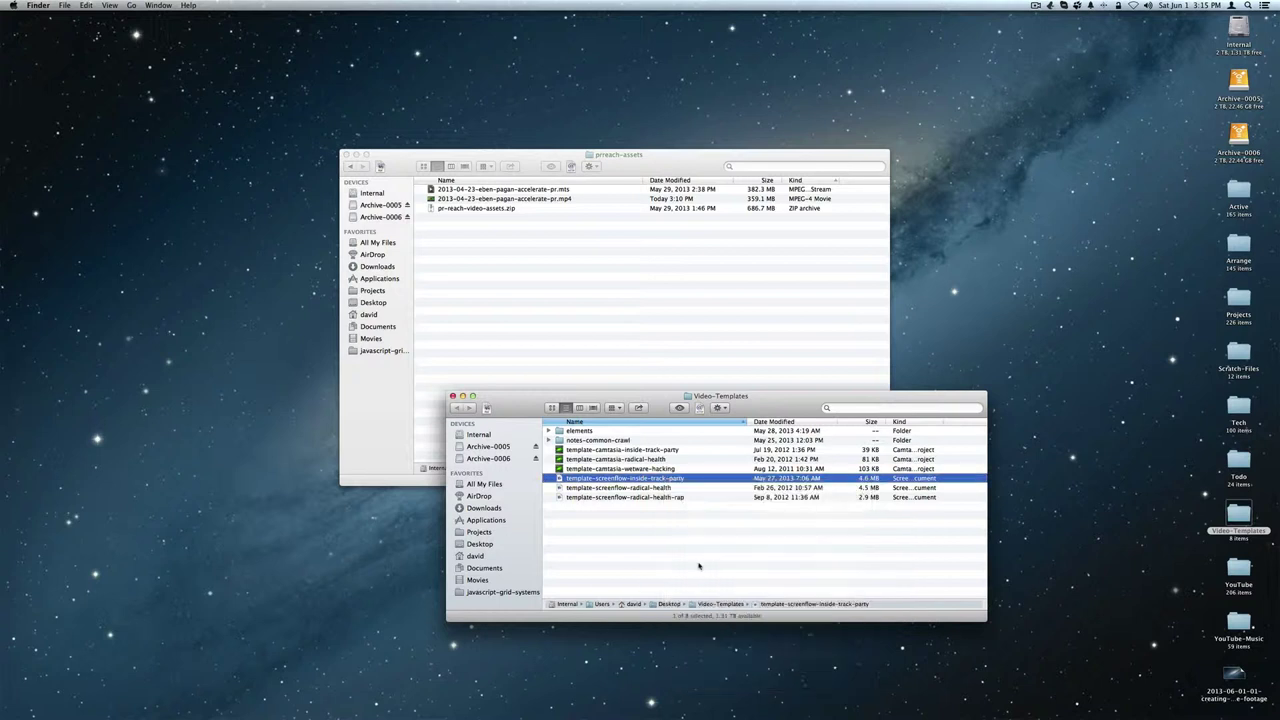
pyautogui.moveTo(685, 489); pyautogui.dragTo(623, 297)
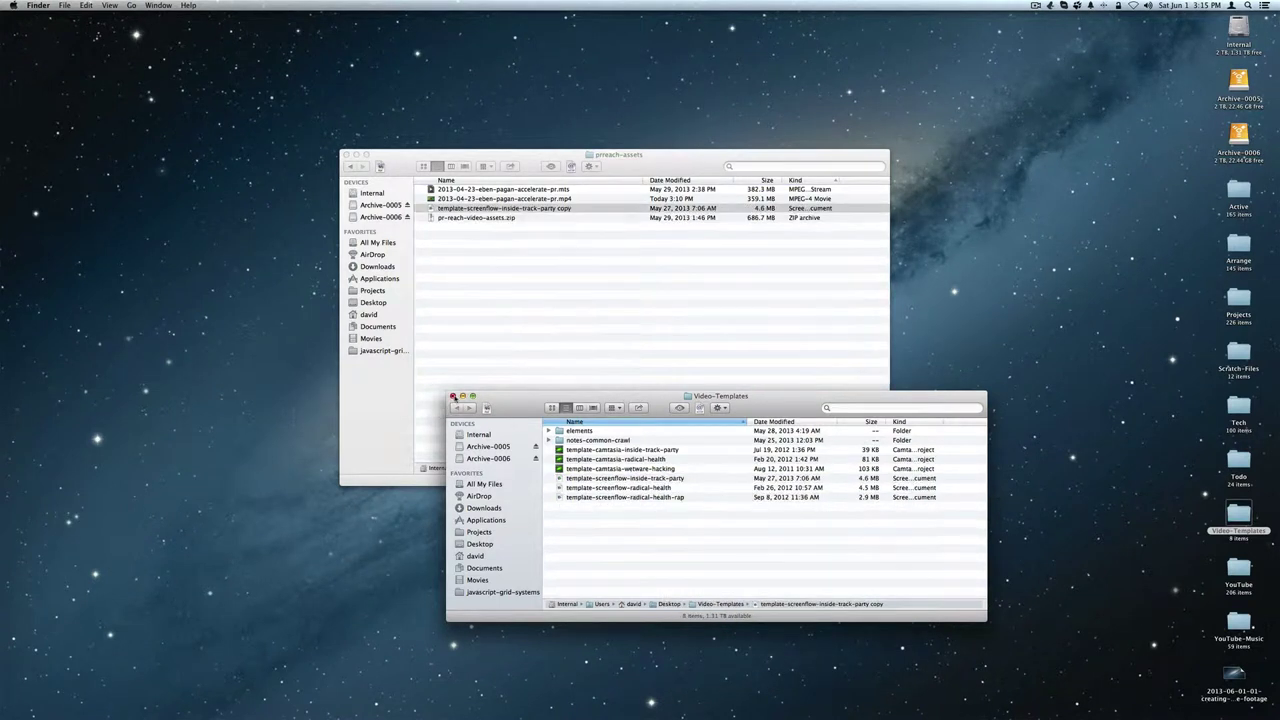
pyautogui.click(452, 396)
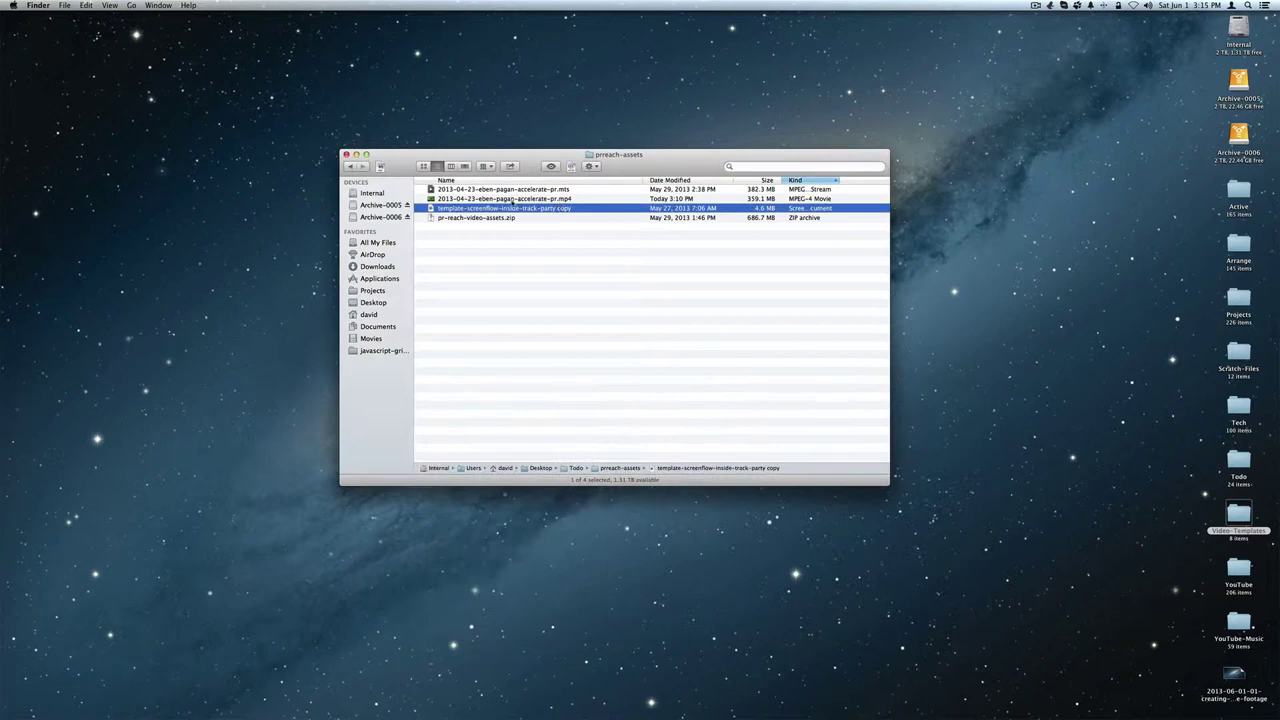
# - Rename the template copy to the .mp4 movie's base name and open it in ScreenFlow
pyautogui.click(519, 199)
pyautogui.click(546, 199)
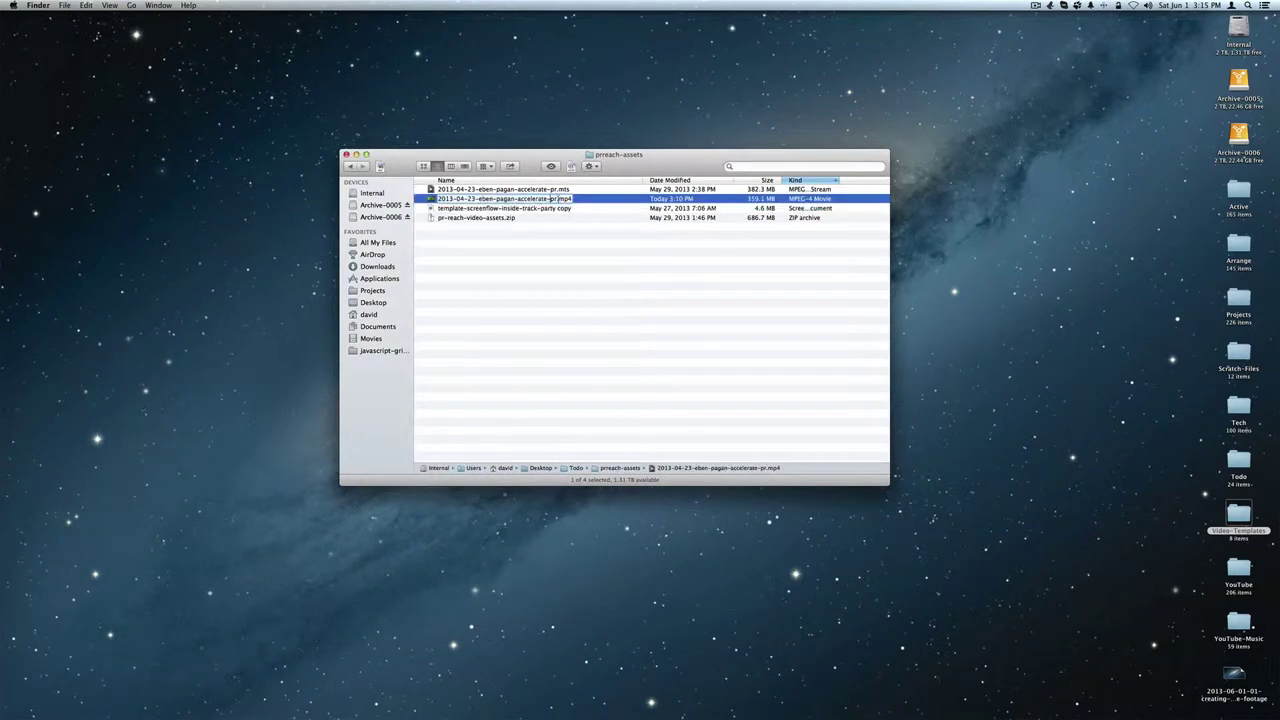
pyautogui.moveTo(556, 199); pyautogui.dragTo(437, 199)
pyautogui.press('super+c')
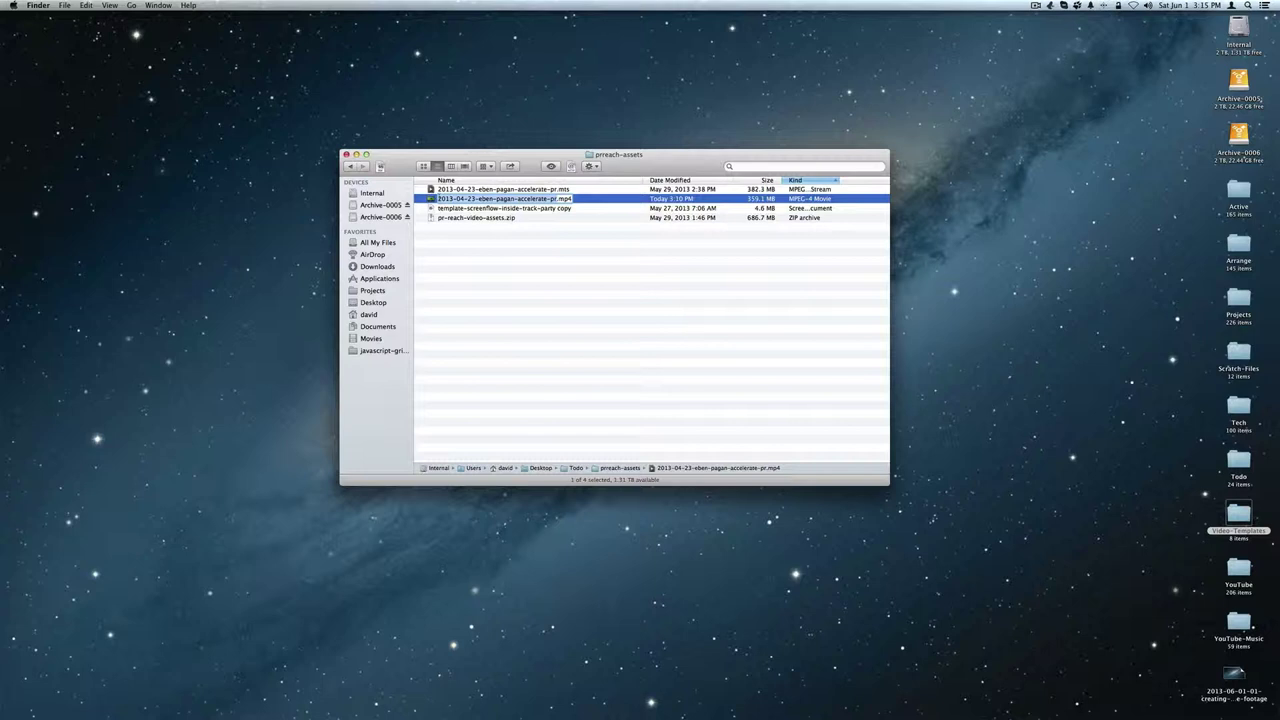
pyautogui.click(483, 208)
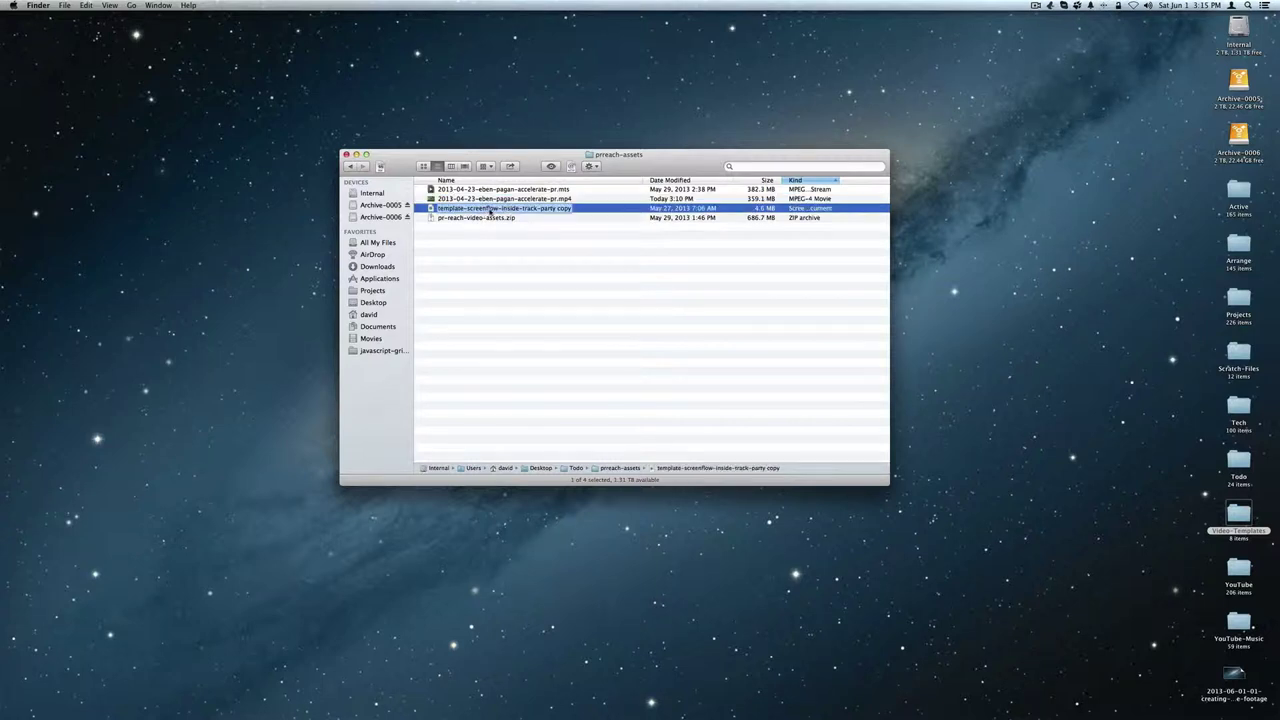
pyautogui.press('super+v')
pyautogui.press('Return')
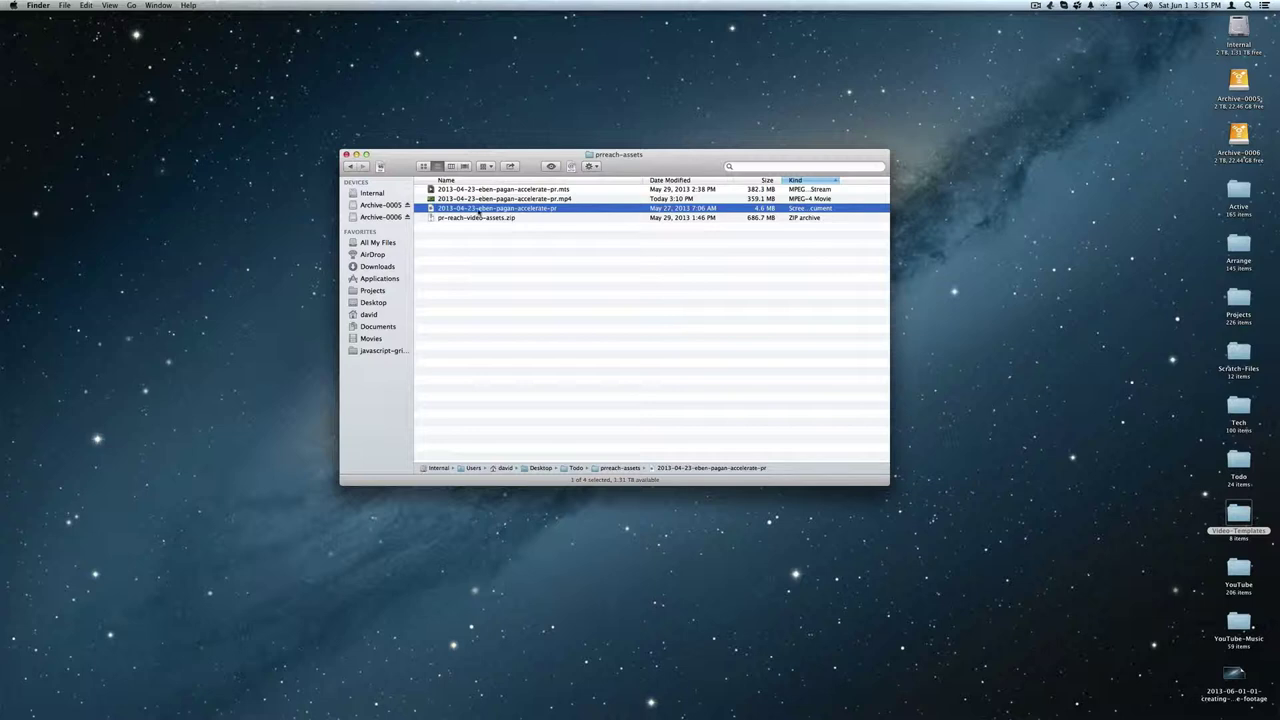
pyautogui.press('super+shift+2')
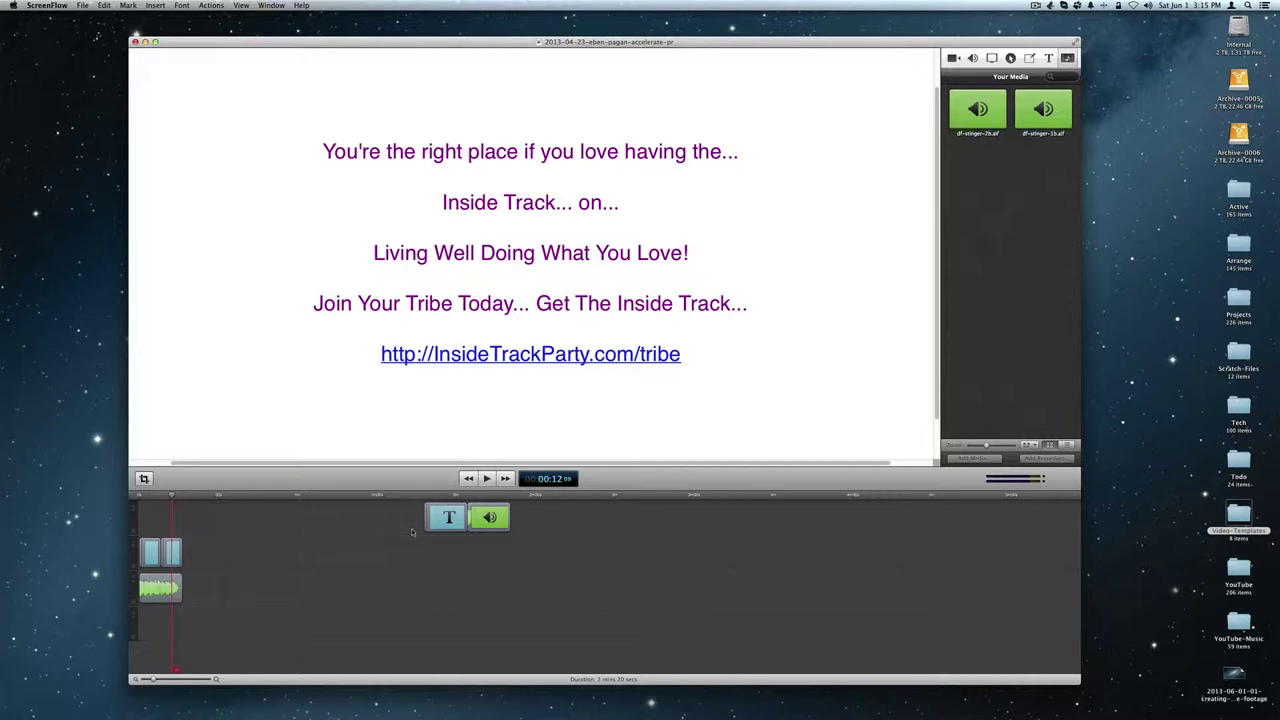
# - Rewind the renamed project's playhead to 00:00, leaving the canvas empty
pyautogui.click(467, 478)
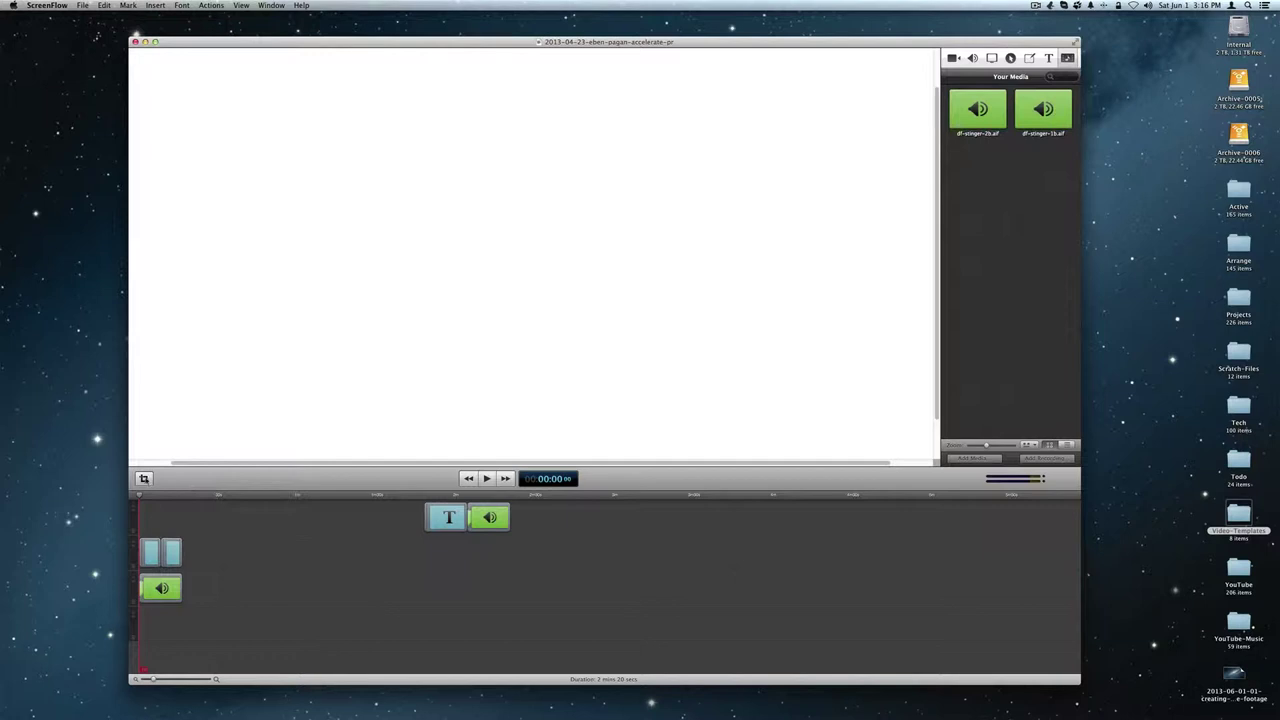
# - Open the 2560 x 1440 Canvas bar and its background colour picker, then close both
pyautogui.click(144, 478)
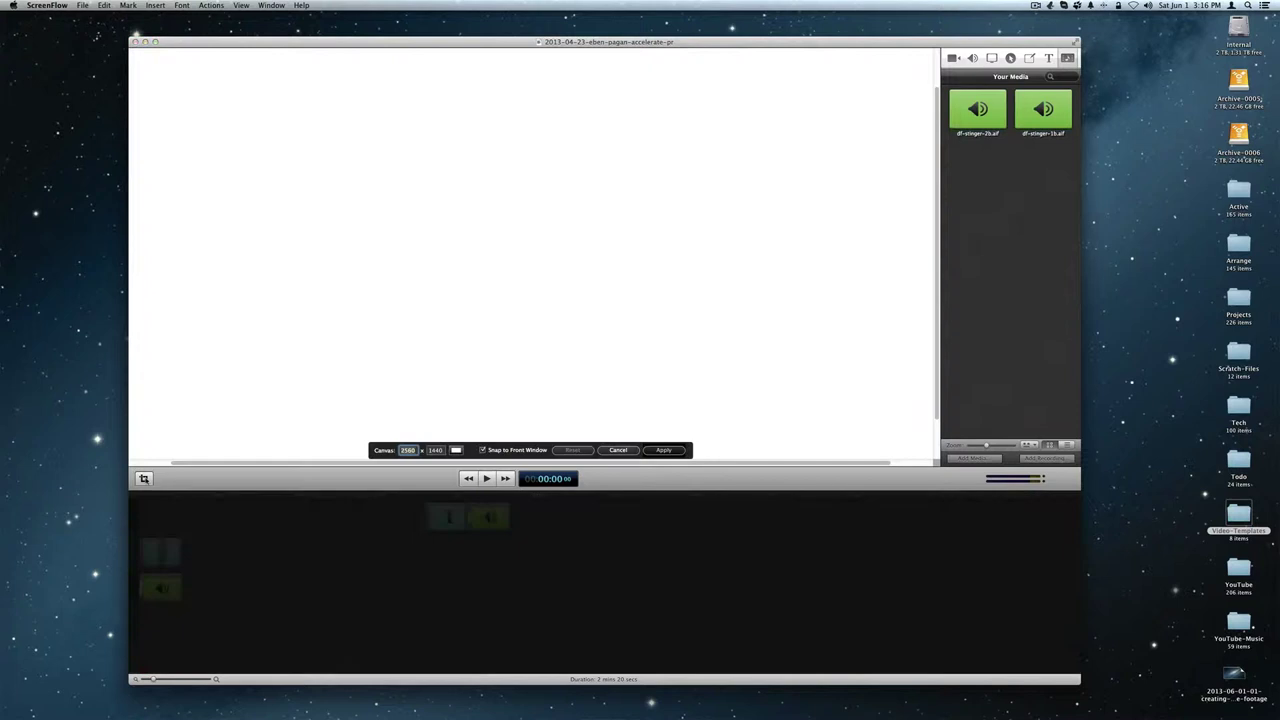
pyautogui.click(456, 450)
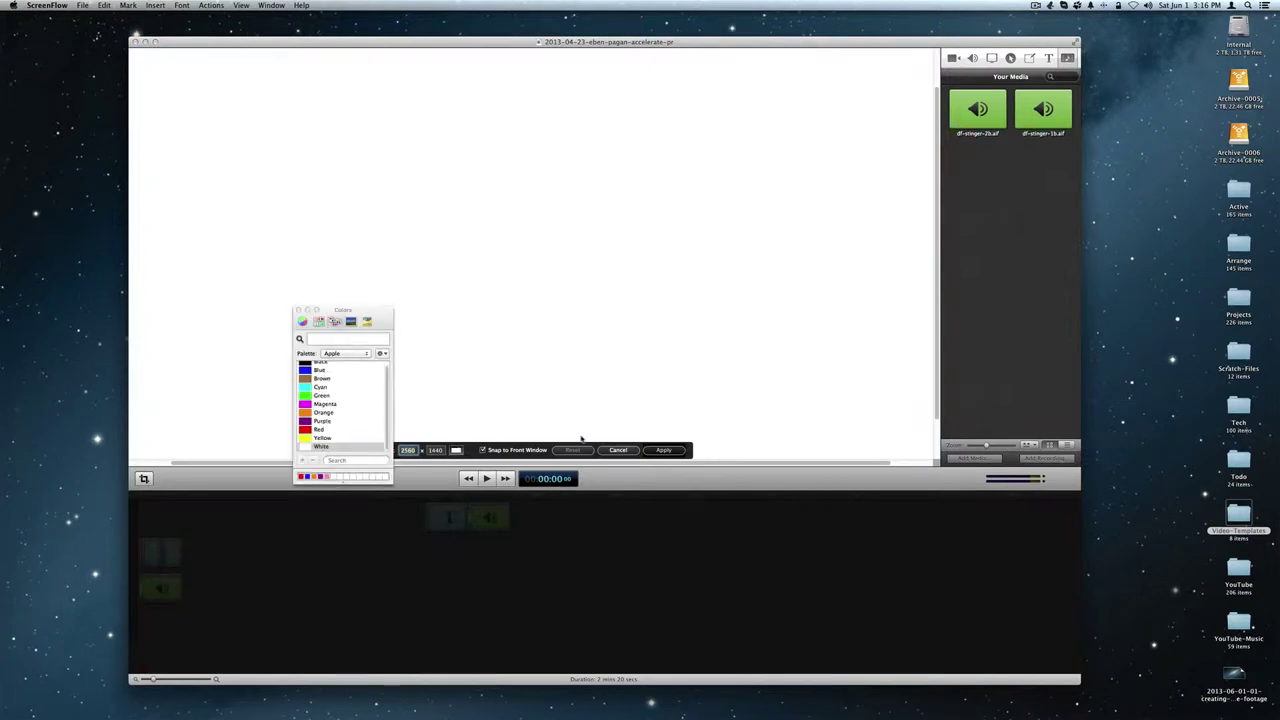
pyautogui.click(664, 420)
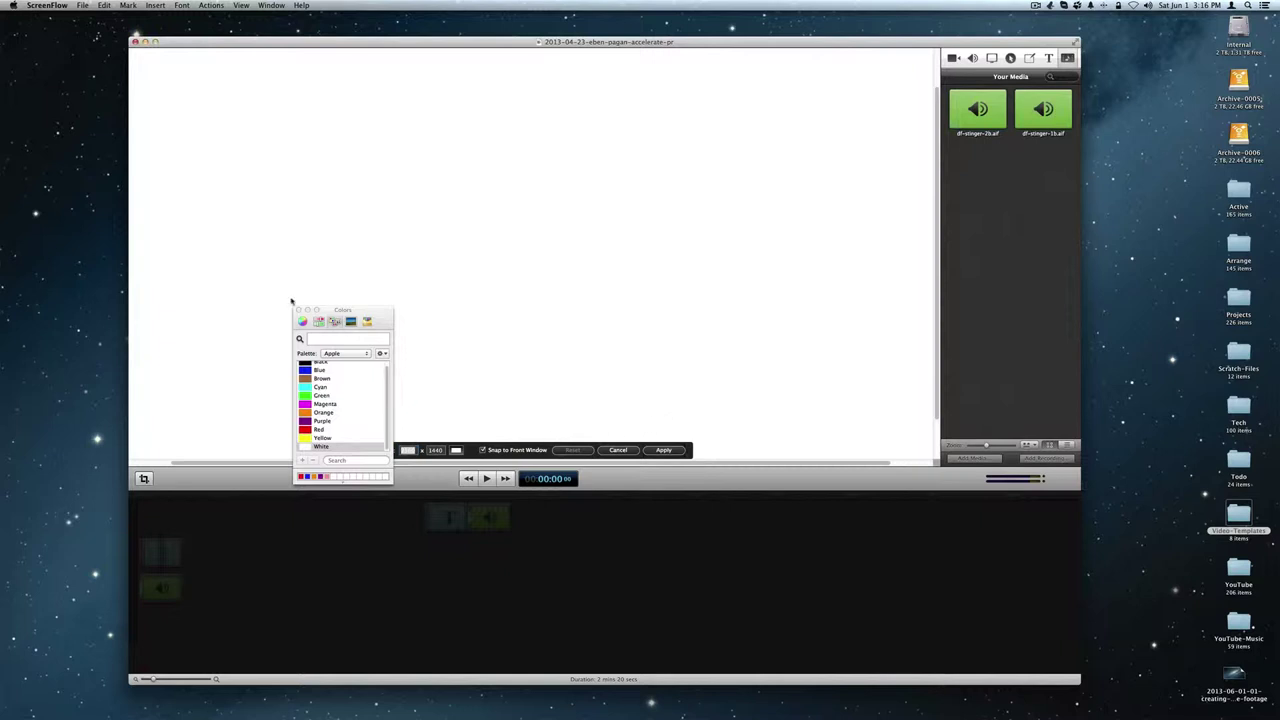
pyautogui.click(298, 310)
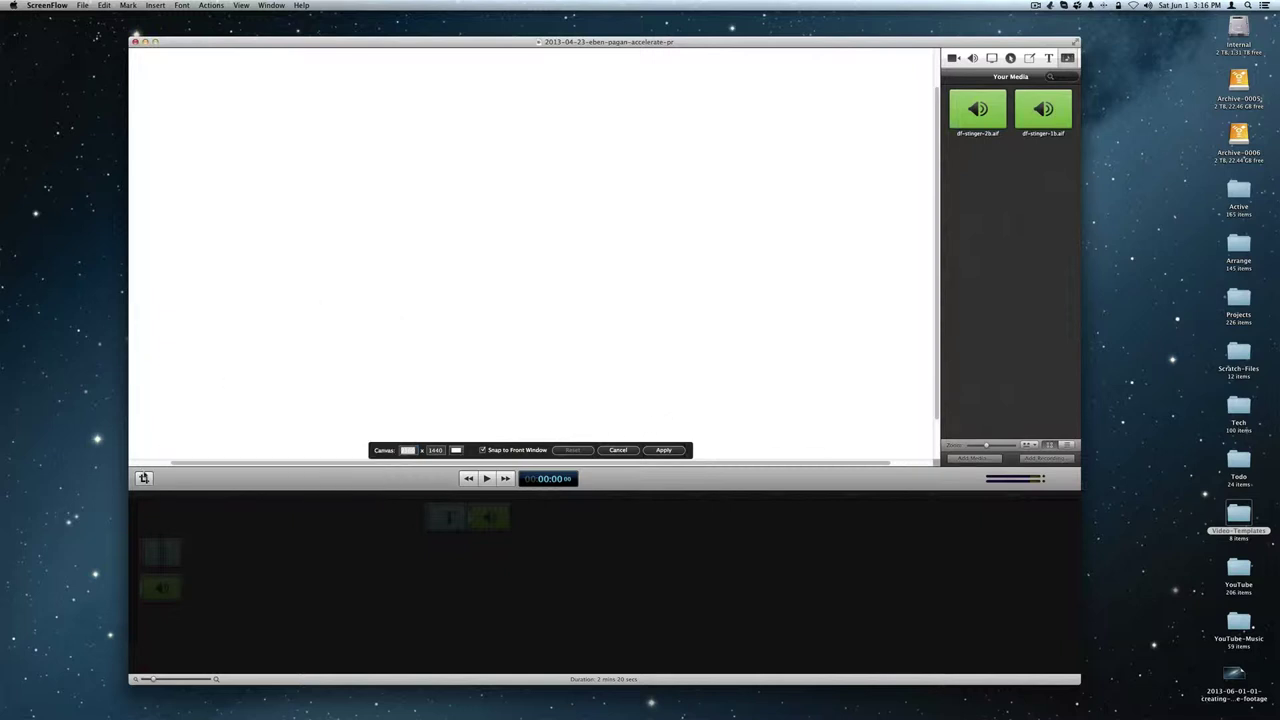
pyautogui.click(664, 450)
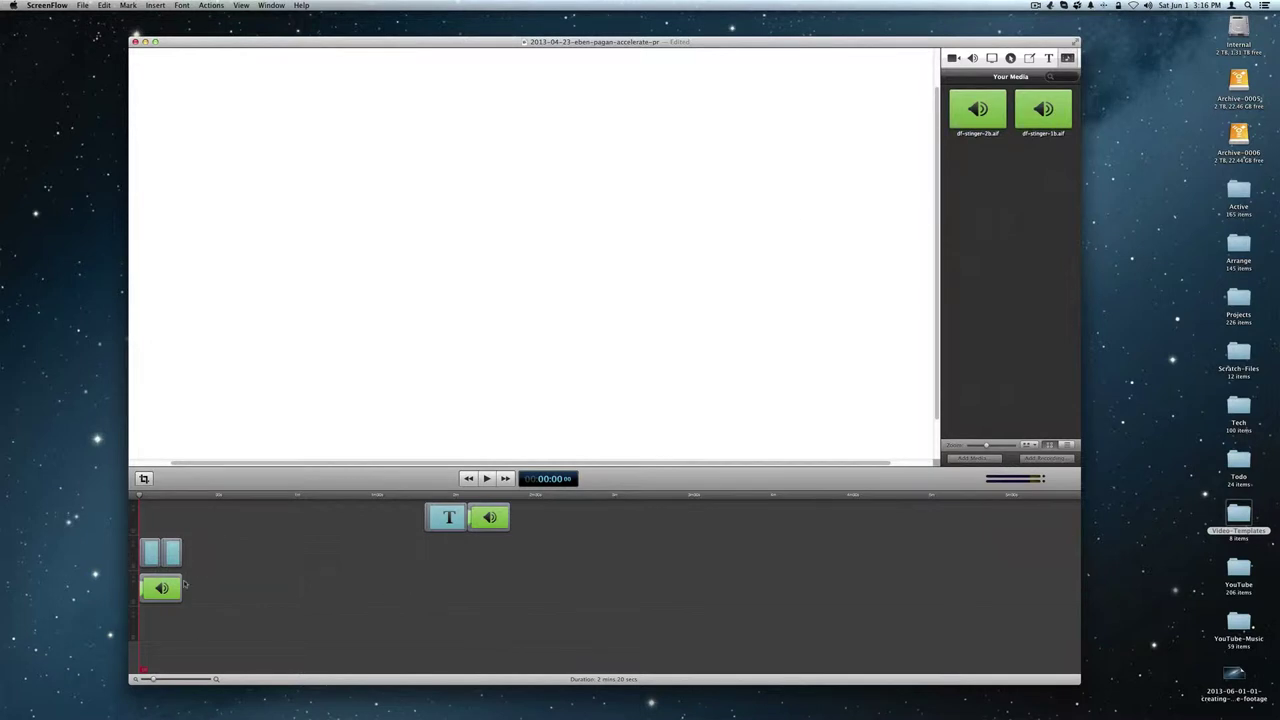
pyautogui.click(152, 524)
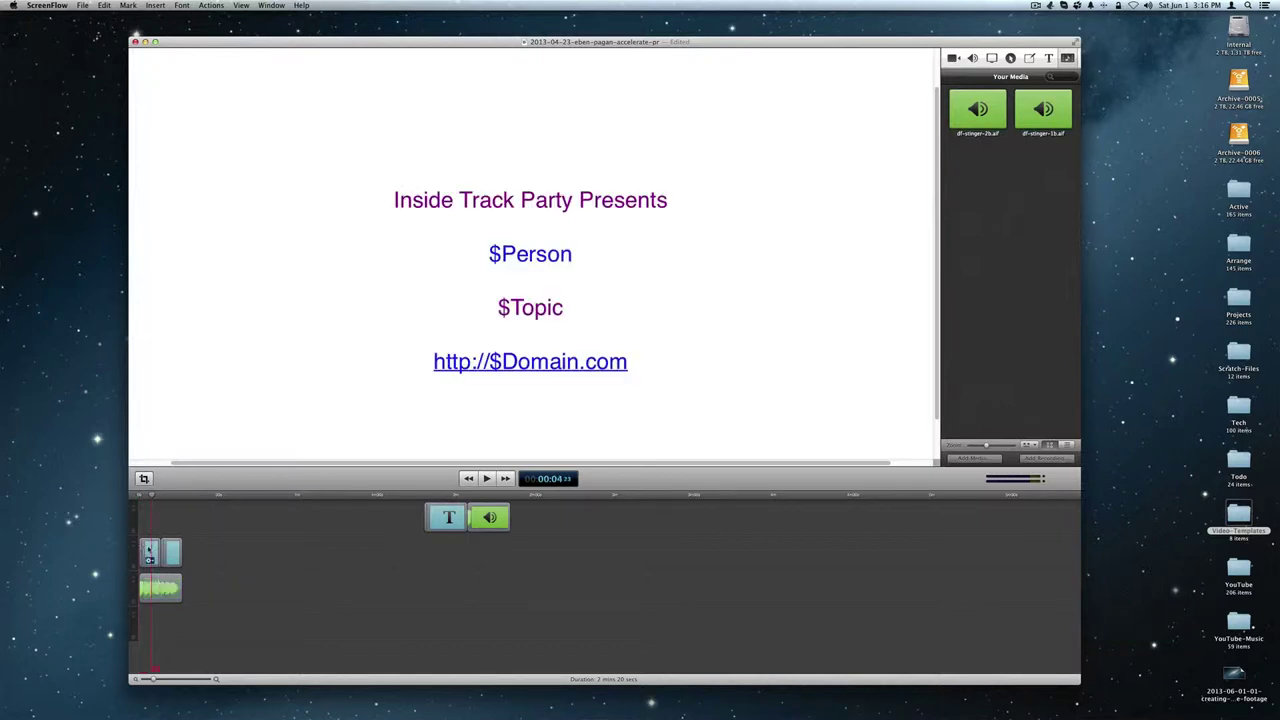
pyautogui.click(148, 549)
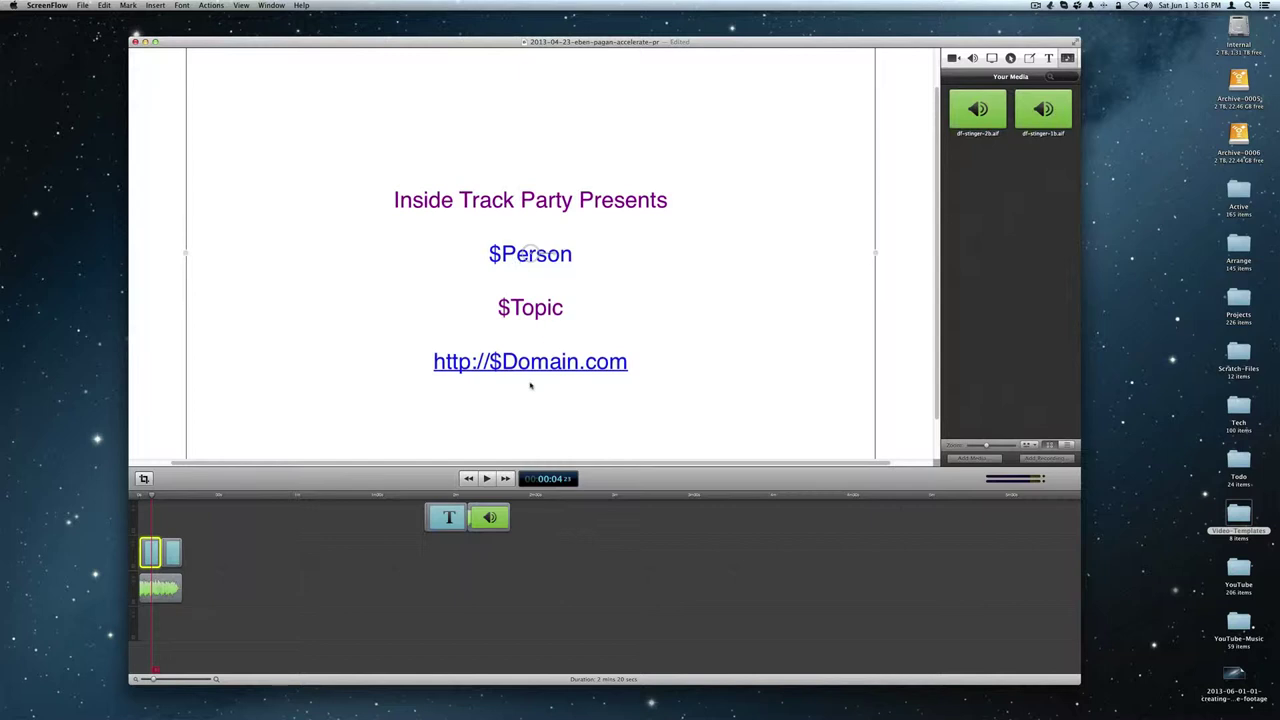
pyautogui.click(177, 497)
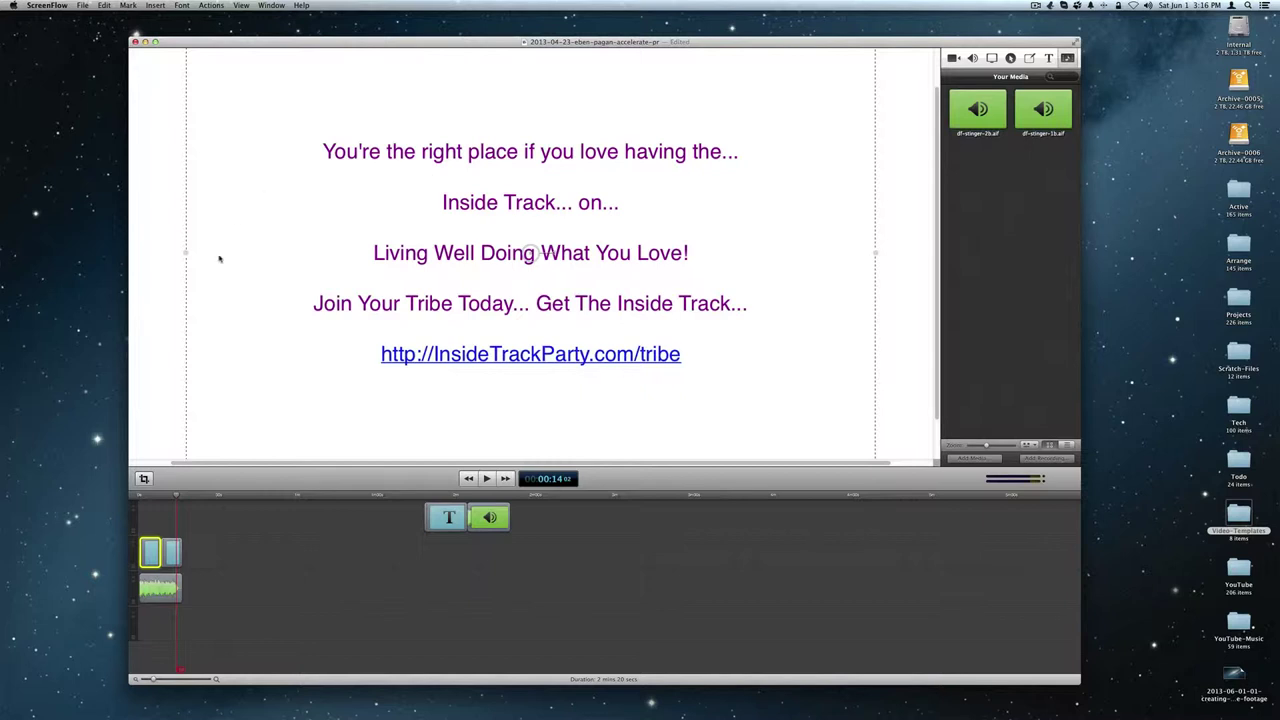
pyautogui.click(167, 322)
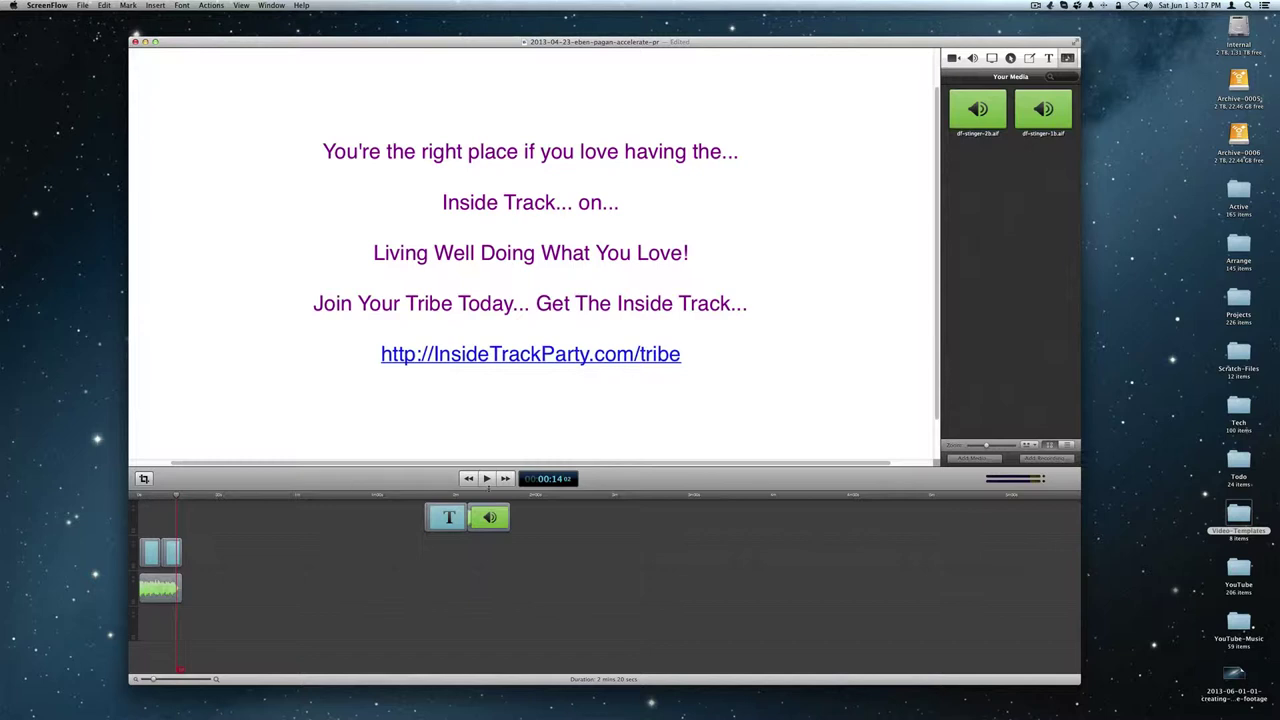
pyautogui.click(476, 481)
pyautogui.click(488, 479)
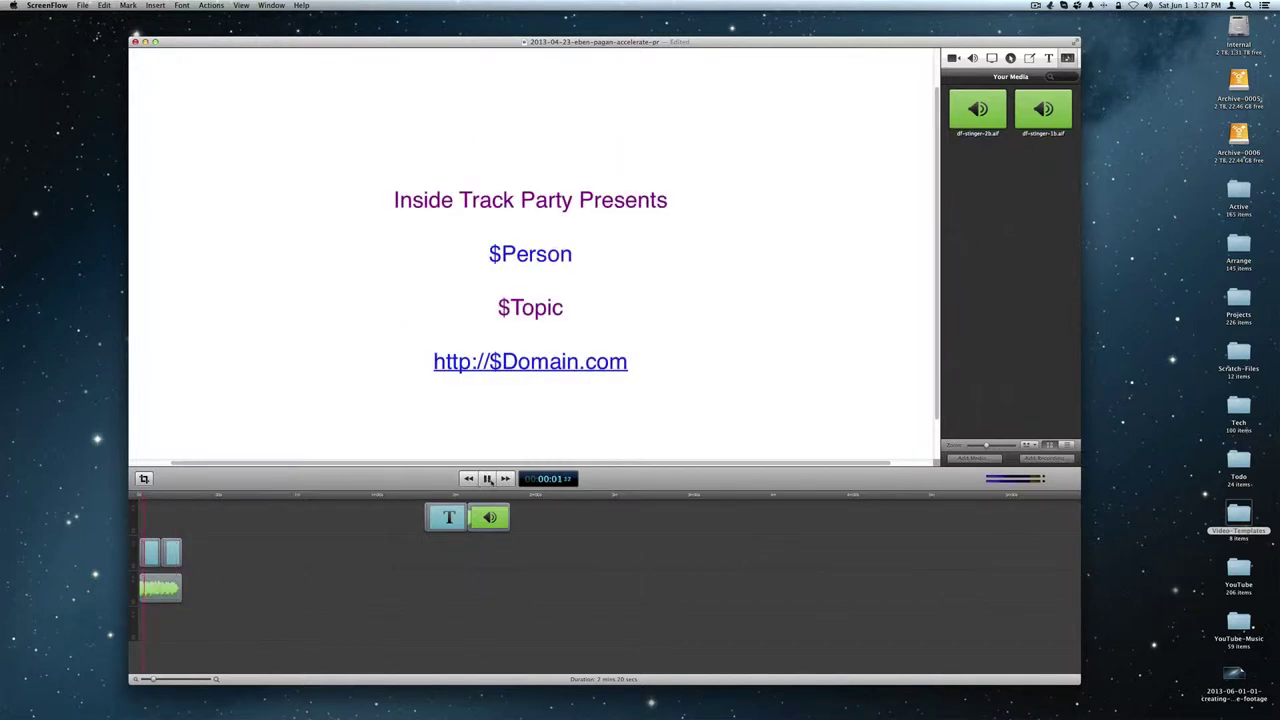
pyautogui.press('XF86AudioLowerVolume')
pyautogui.press('XF86AudioLowerVolume')
pyautogui.click(487, 479)
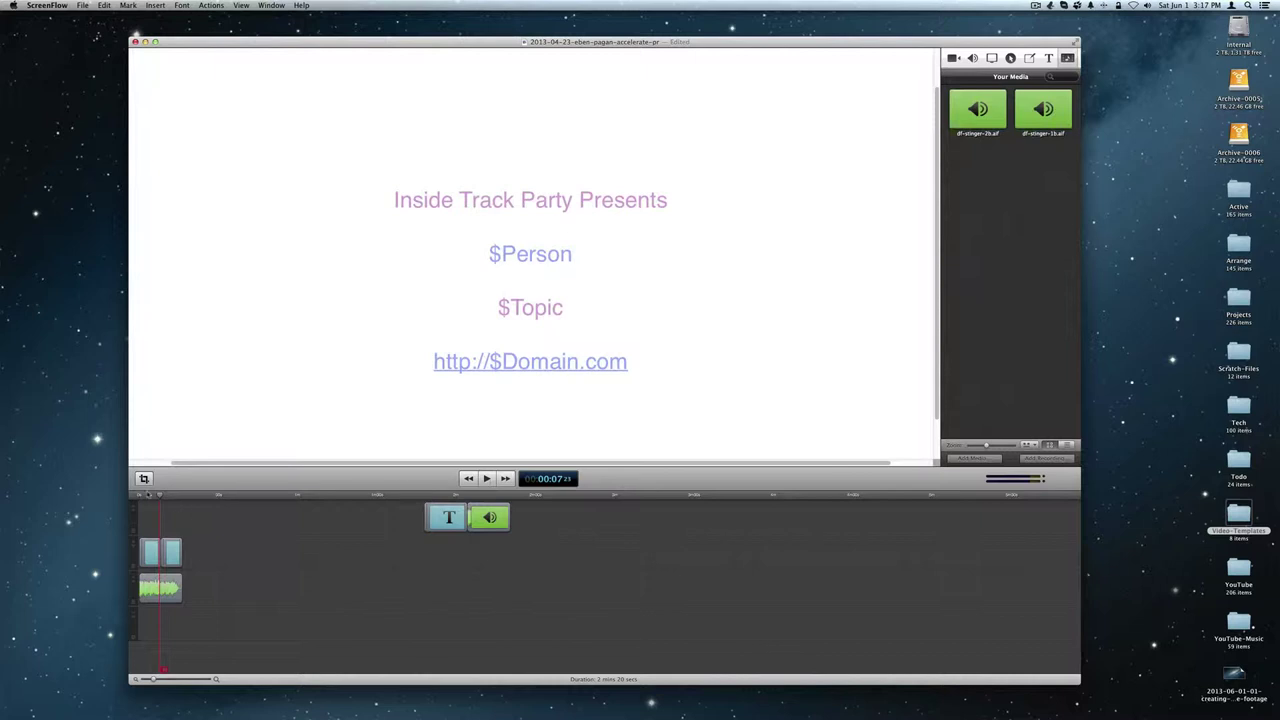
pyautogui.click(147, 494)
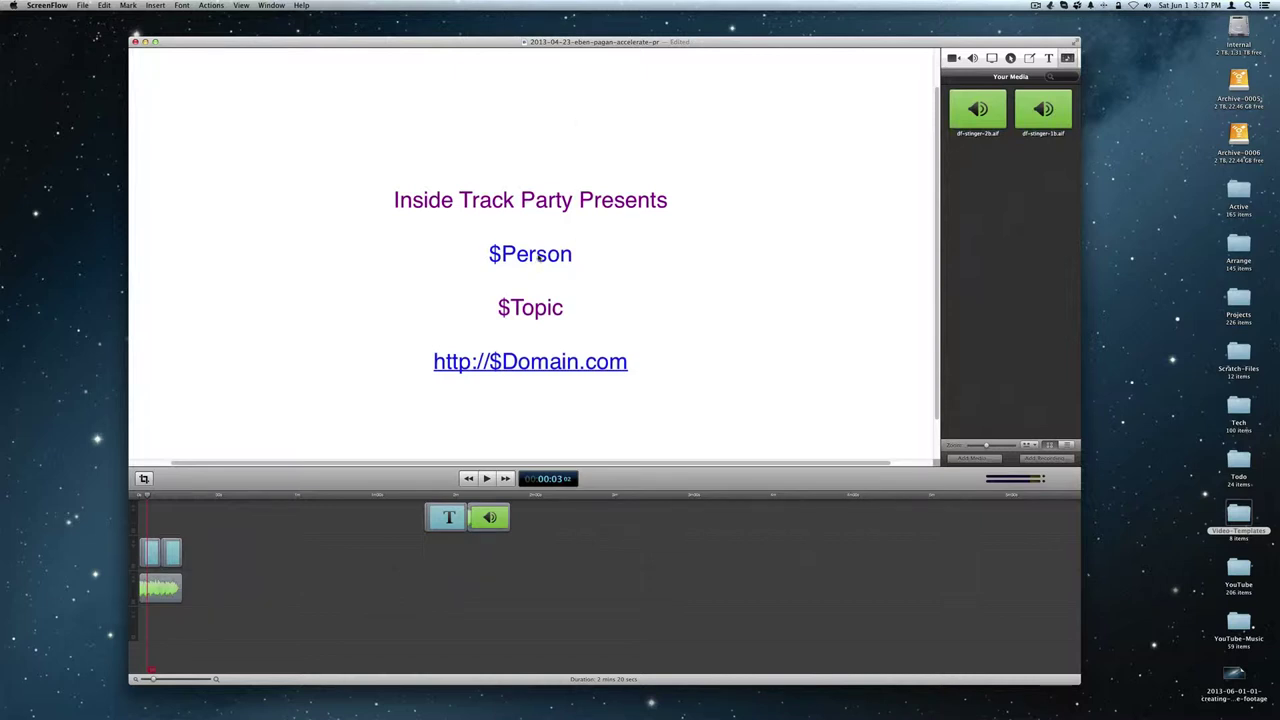
# - Replace $Person with the presenter's name followed by 'announces'
pyautogui.doubleClick(540, 256)
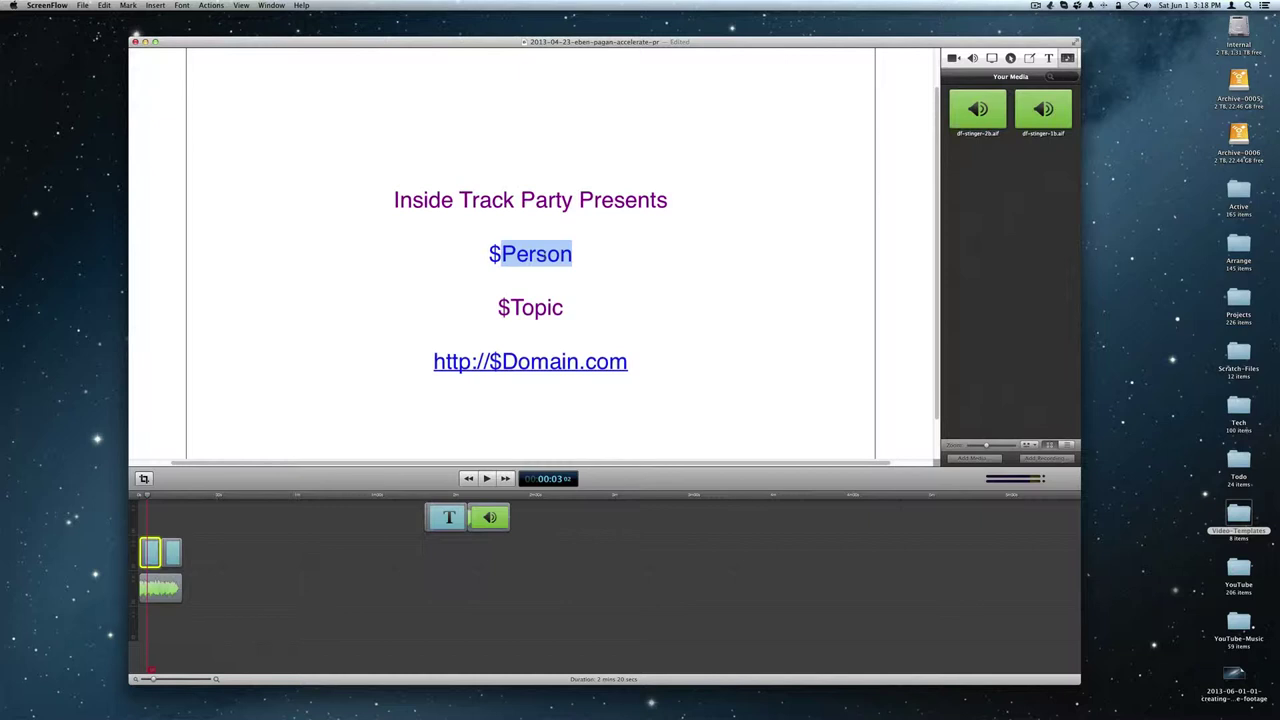
pyautogui.press('BackSpace')
pyautogui.press('BackSpace')
pyautogui.write('David FAvo')
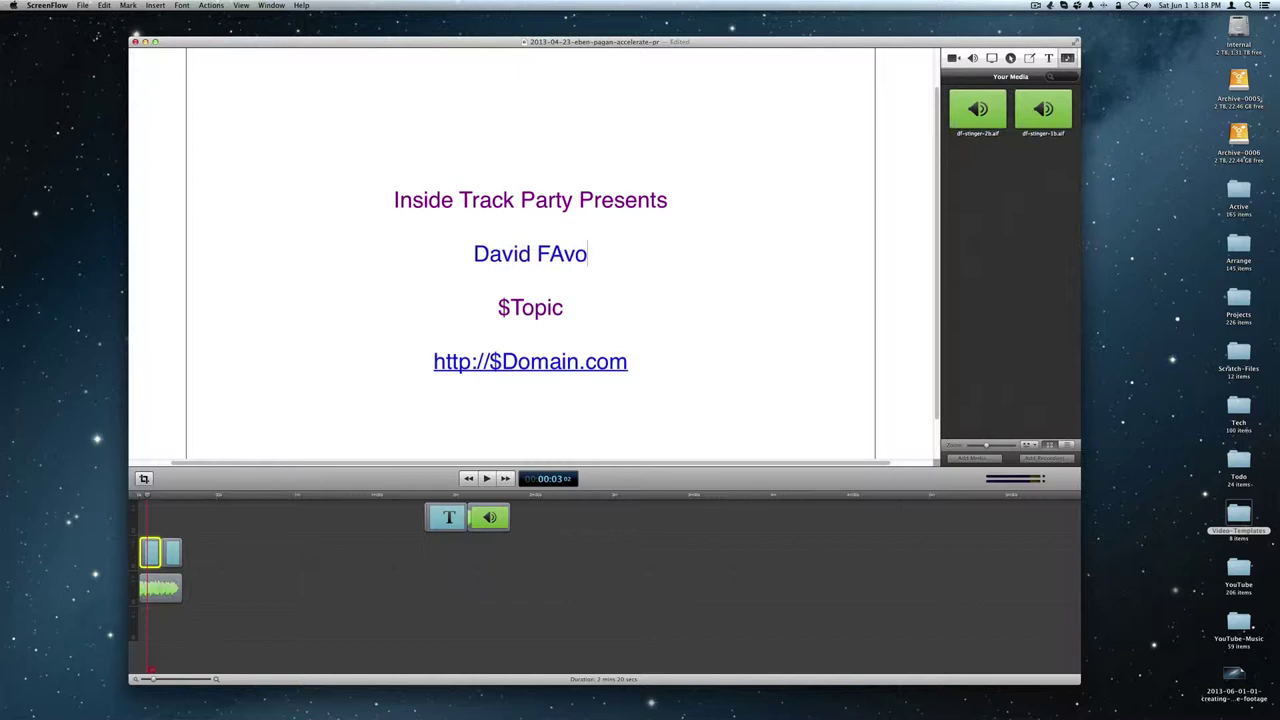
pyautogui.press('BackSpace')
pyautogui.press('BackSpace')
pyautogui.write('vor')
pyautogui.press('BackSpace')
pyautogui.press('BackSpace')
pyautogui.press('BackSpace')
pyautogui.write('avor sn')
pyautogui.press('BackSpace')
pyautogui.write('a')
pyautogui.press('BackSpace')
pyautogui.press('BackSpace')
pyautogui.write('annouces')
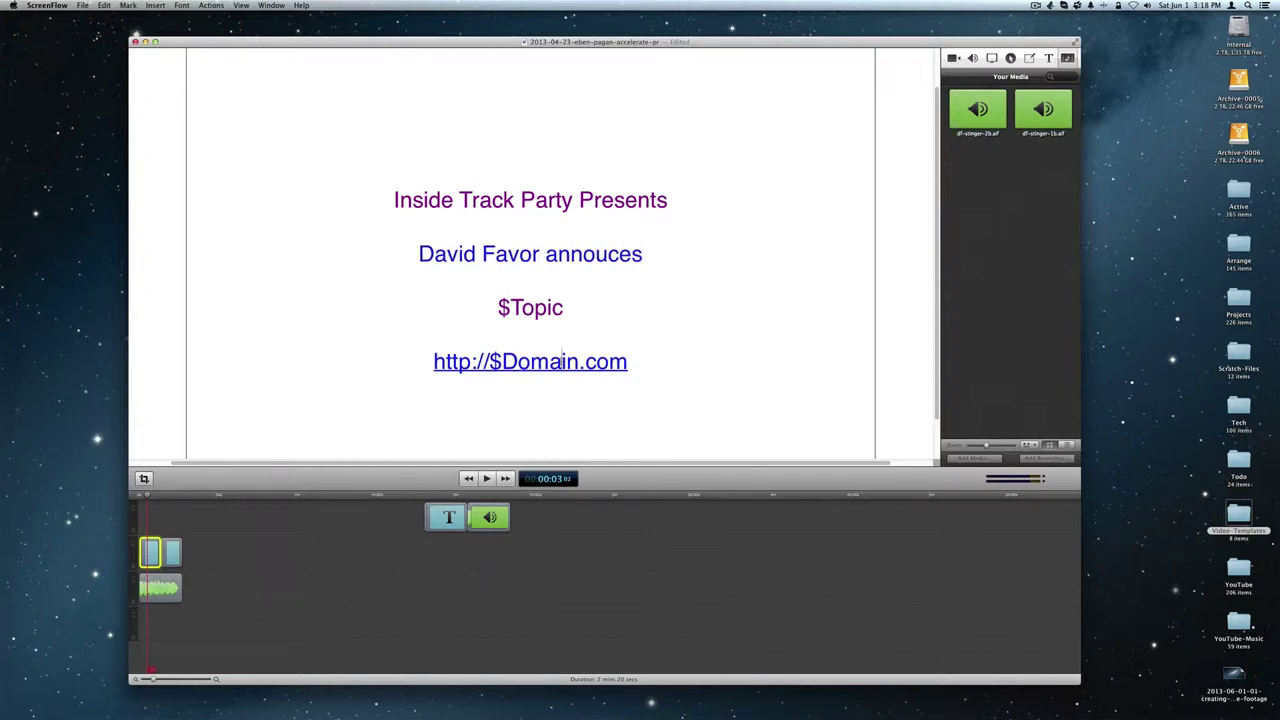
# - Replace $Domain with the presenter's website name and move the URL line under the name
pyautogui.click(579, 361)
pyautogui.press('BackSpace')
pyautogui.press('BackSpace')
pyautogui.press('BackSpace')
pyautogui.press('BackSpace')
pyautogui.press('BackSpace')
pyautogui.press('BackSpace')
pyautogui.press('BackSpace')
pyautogui.write('DavidFavor')
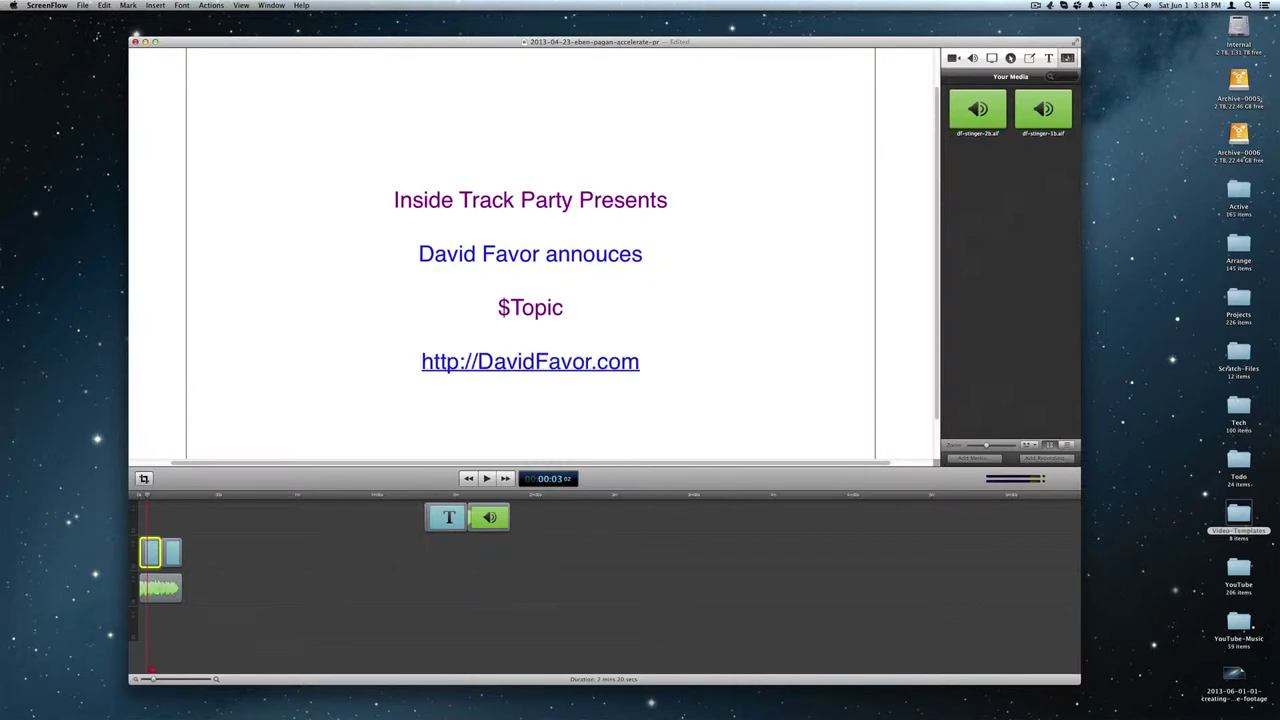
pyautogui.moveTo(645, 362); pyautogui.dragTo(421, 362)
pyautogui.press('super+c')
pyautogui.press('BackSpace')
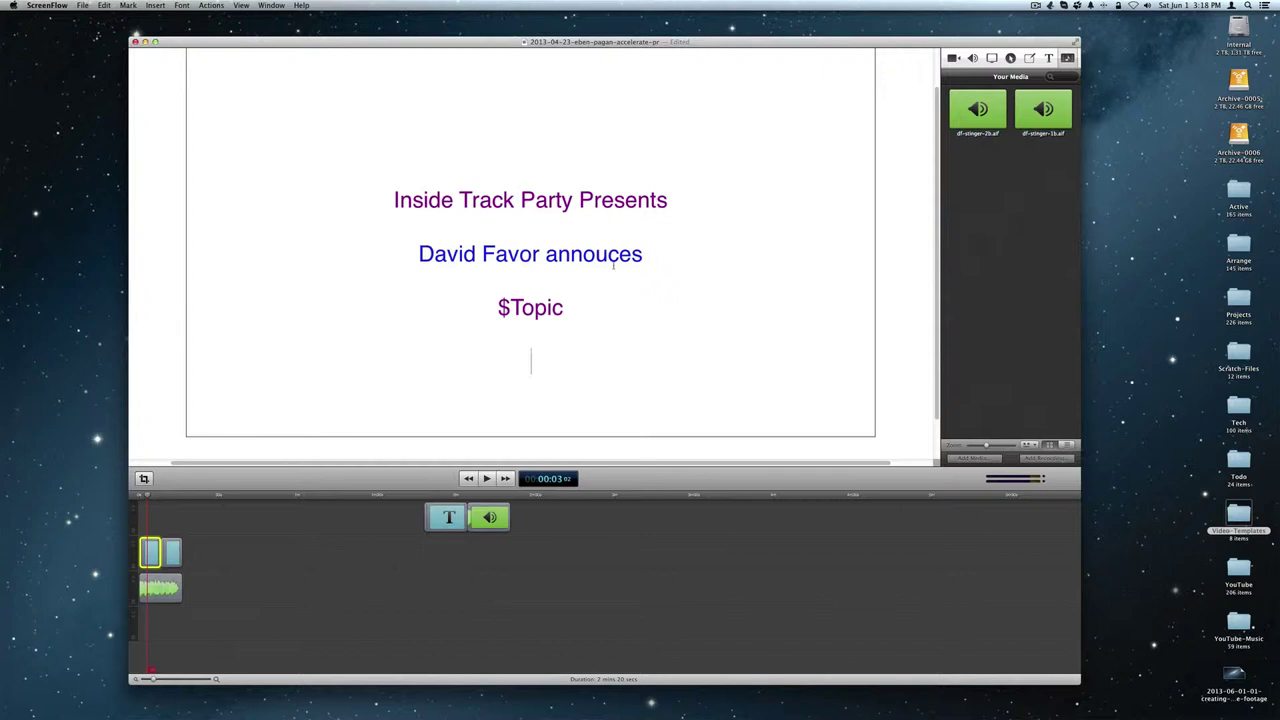
pyautogui.click(645, 254)
pyautogui.press('Return')
pyautogui.press('super+v')
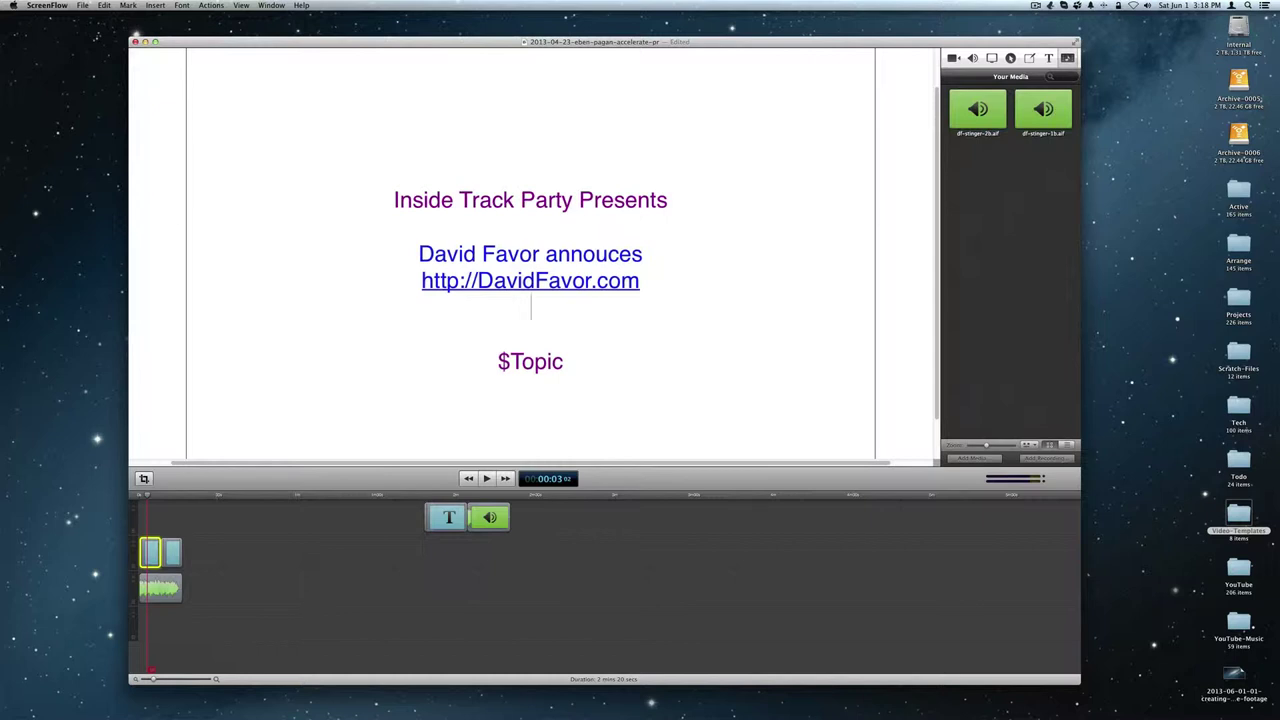
# - Fix the 'annouces' typo, replace $Topic with the event title ending 'Accelerate!', and remove blank lines
pyautogui.click(607, 253)
pyautogui.write('n')
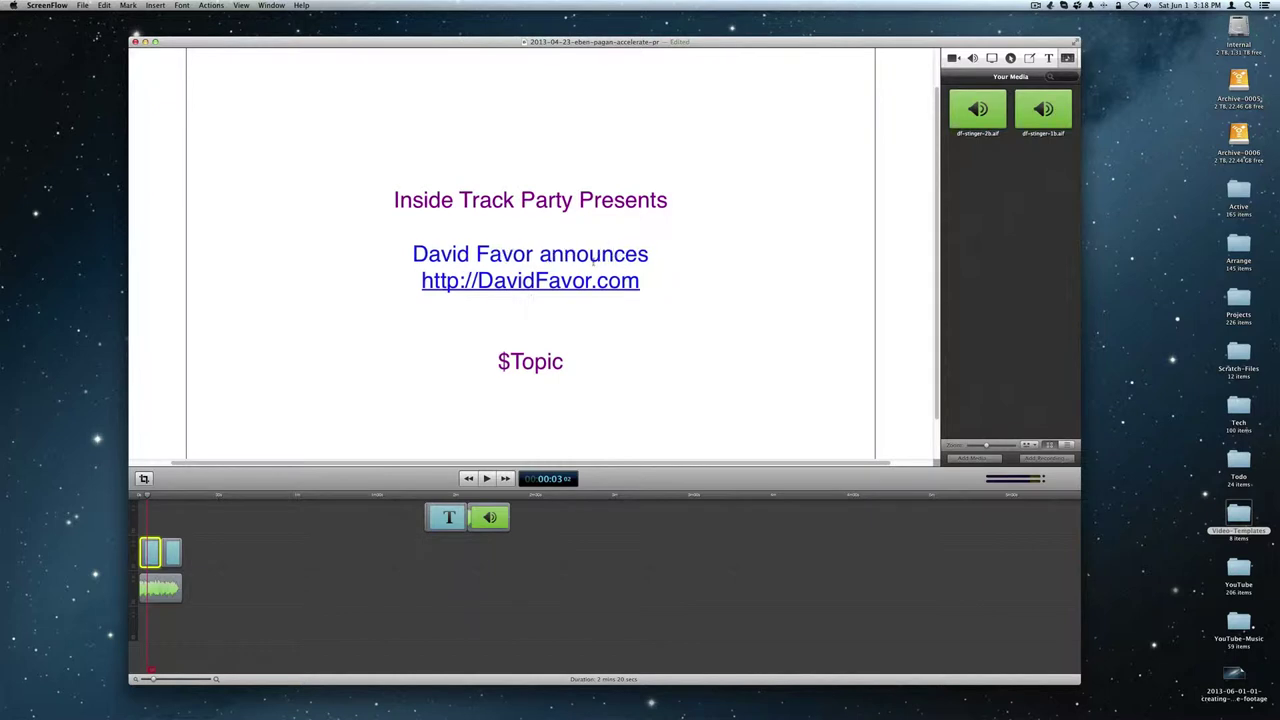
pyautogui.tripleClick(552, 361)
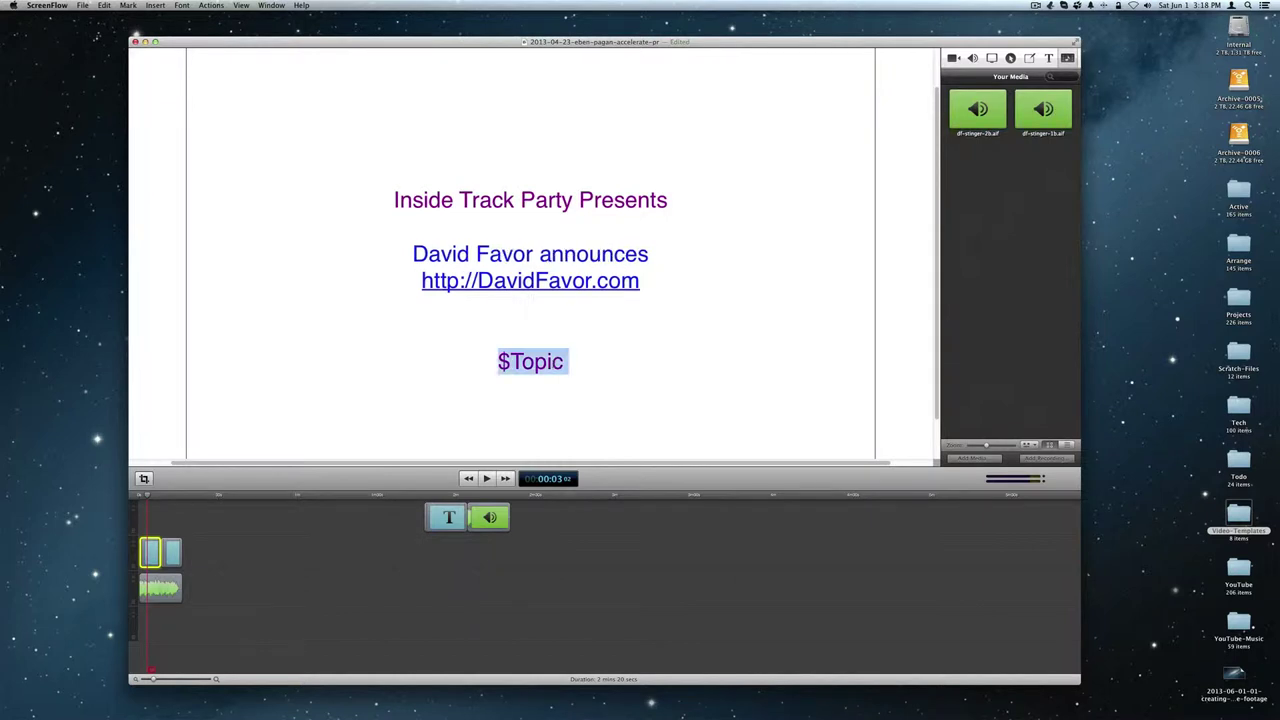
pyautogui.write('Eben ')
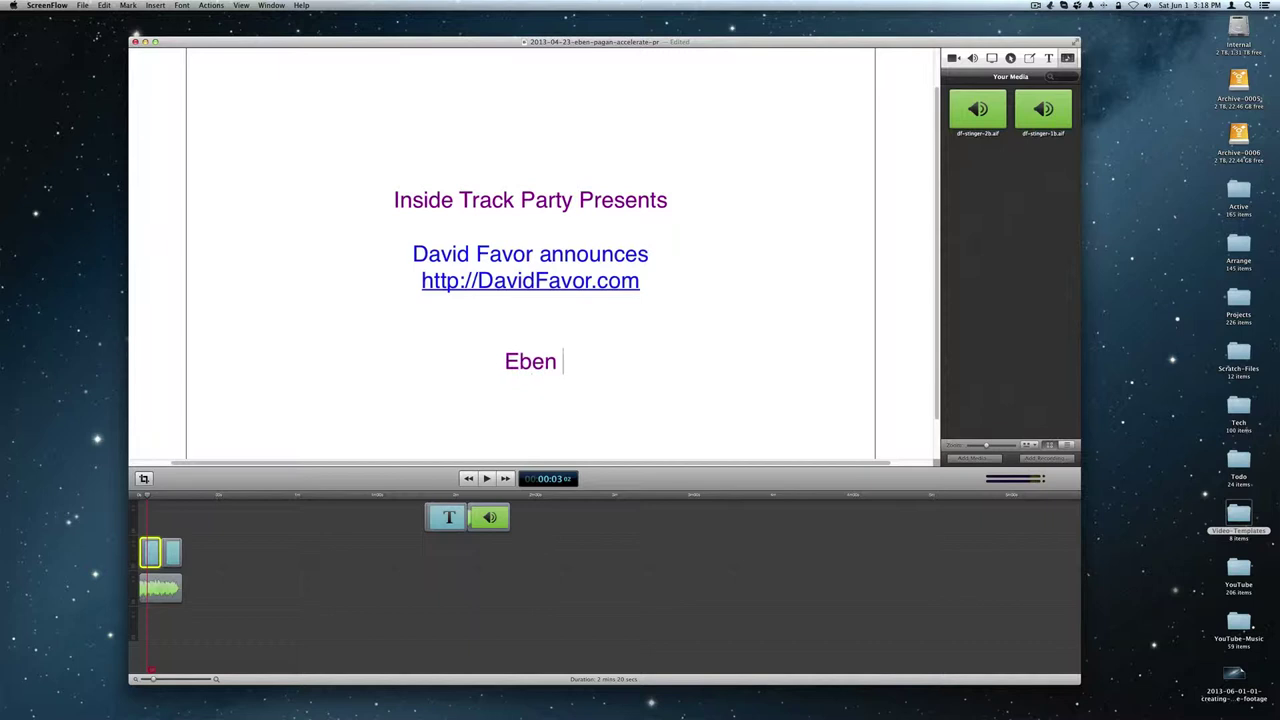
pyautogui.write('Pagan ')
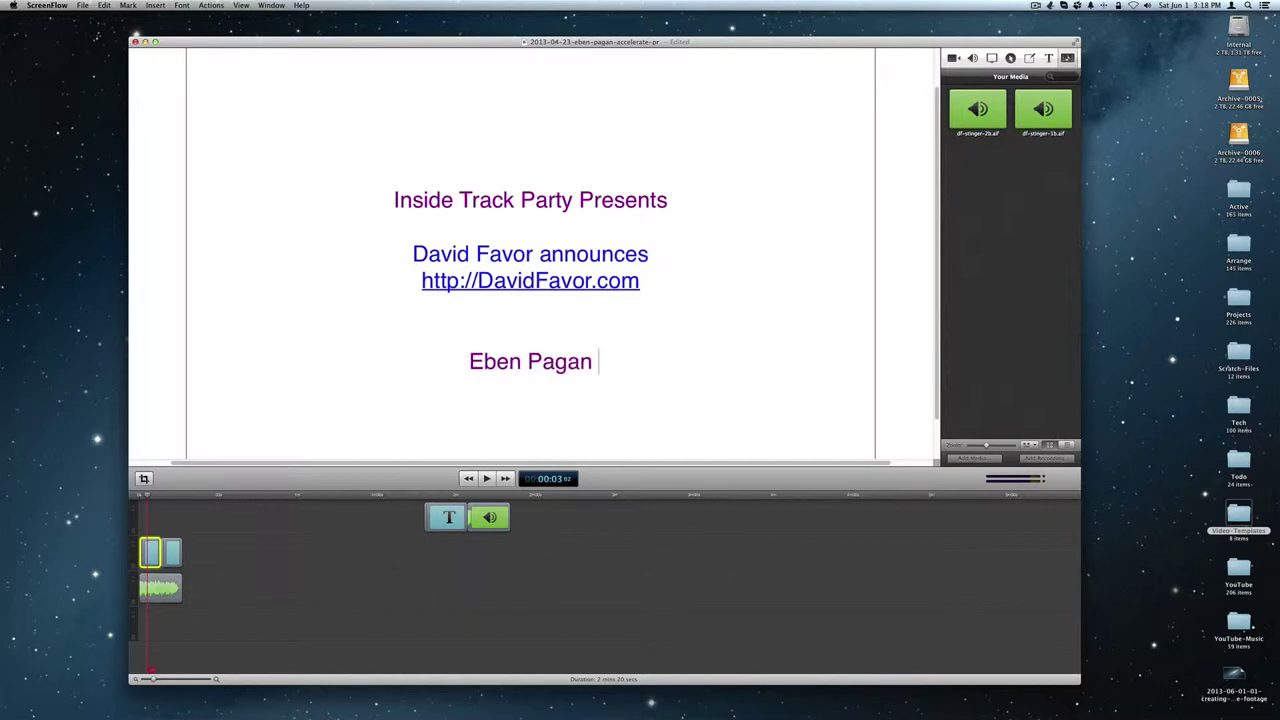
pyautogui.write('Accelerate!')
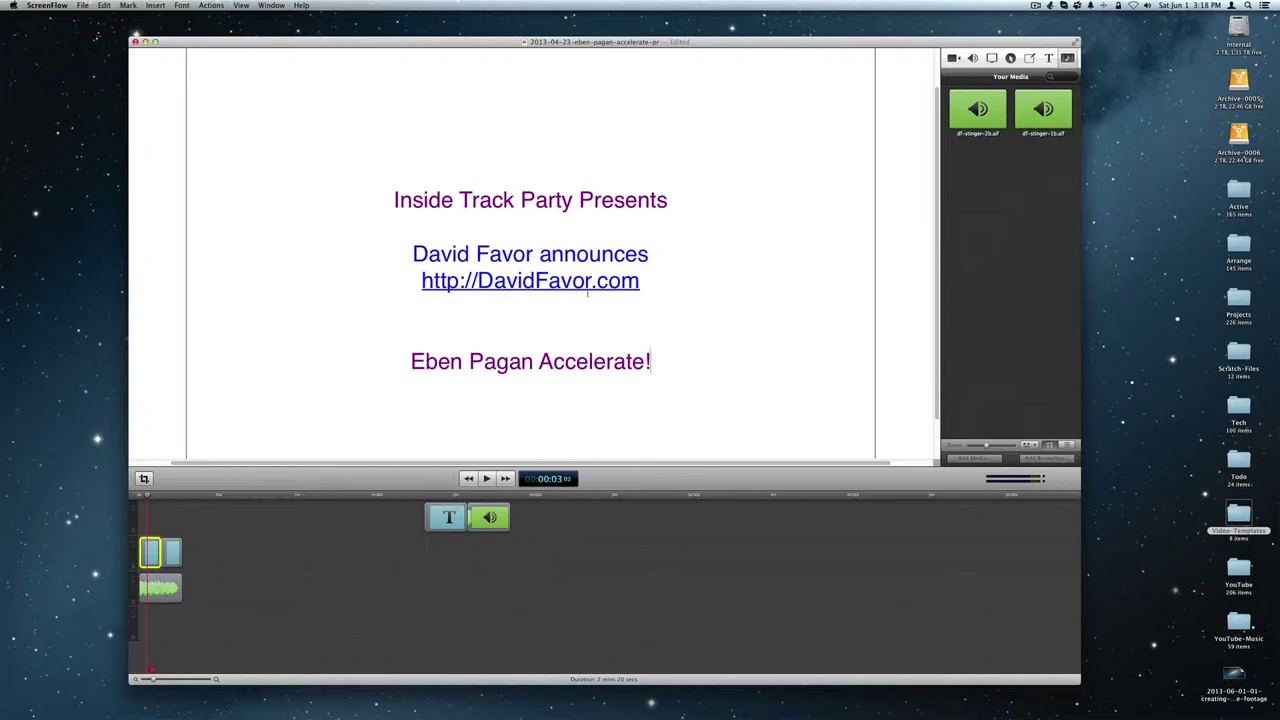
pyautogui.click(563, 168)
pyautogui.scroll(-5, 563, 168)
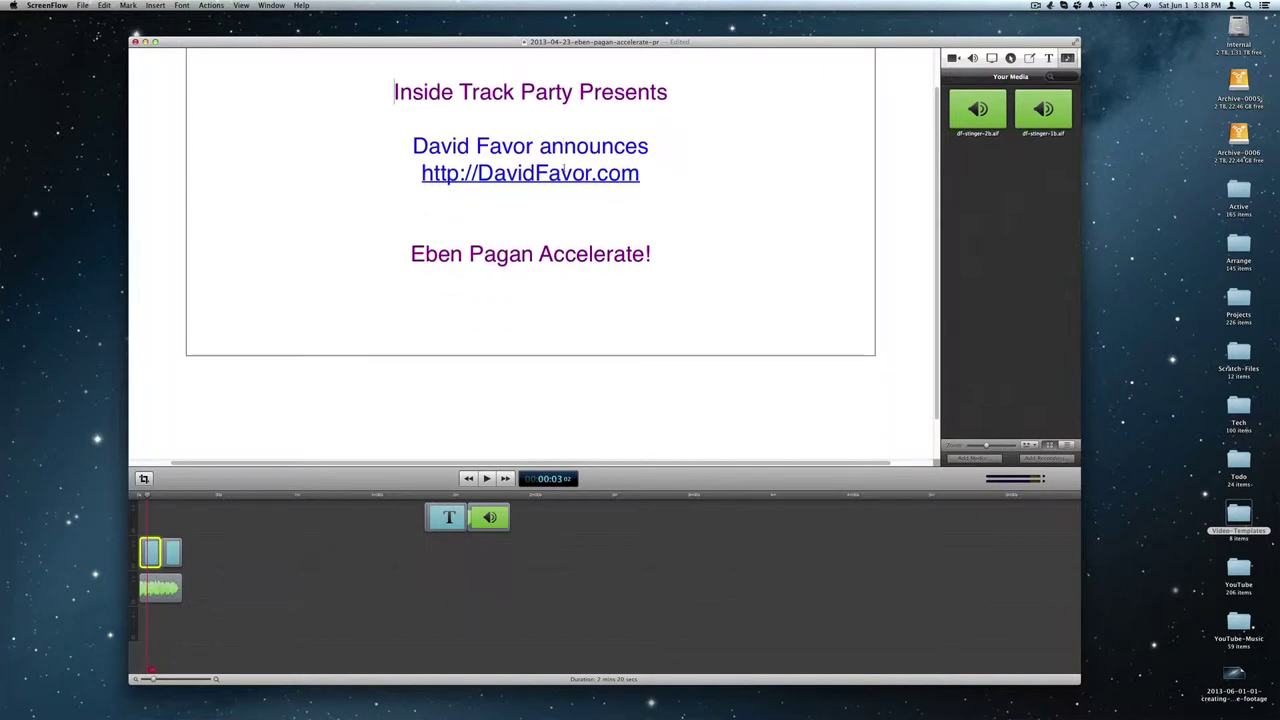
pyautogui.scroll(-1, 565, 170)
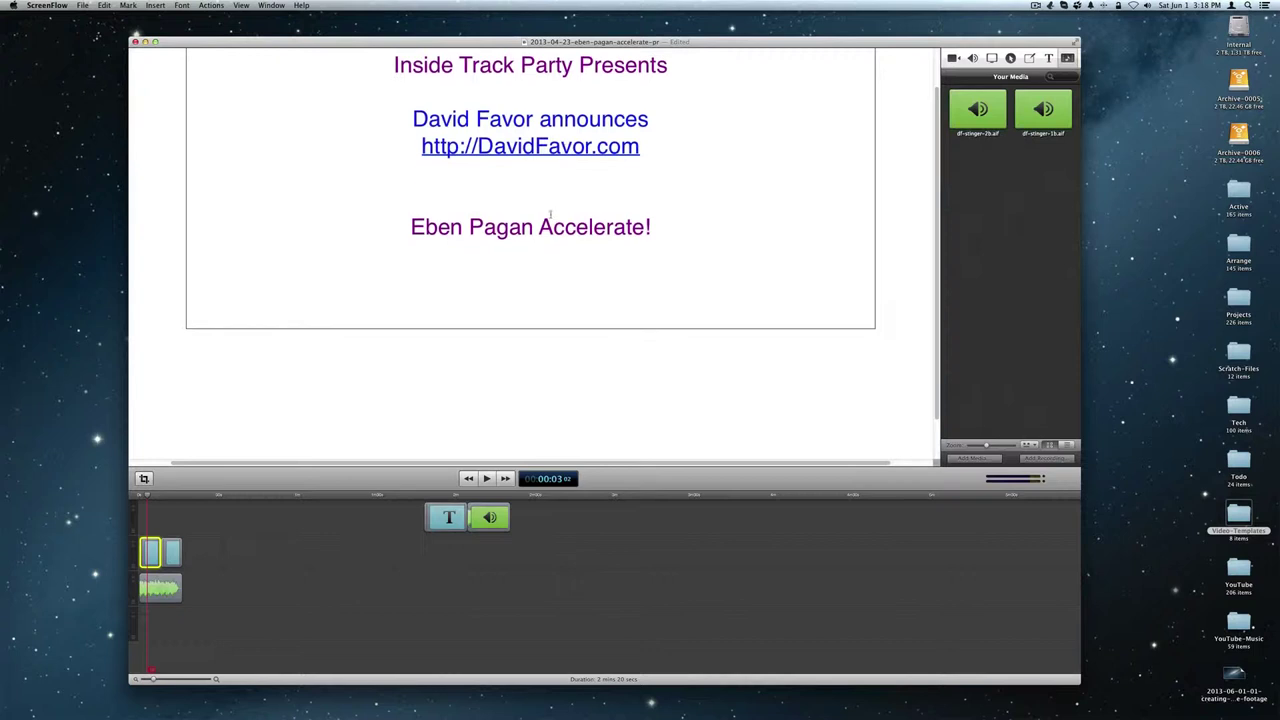
pyautogui.press('BackSpace')
pyautogui.press('BackSpace')
pyautogui.press('BackSpace')
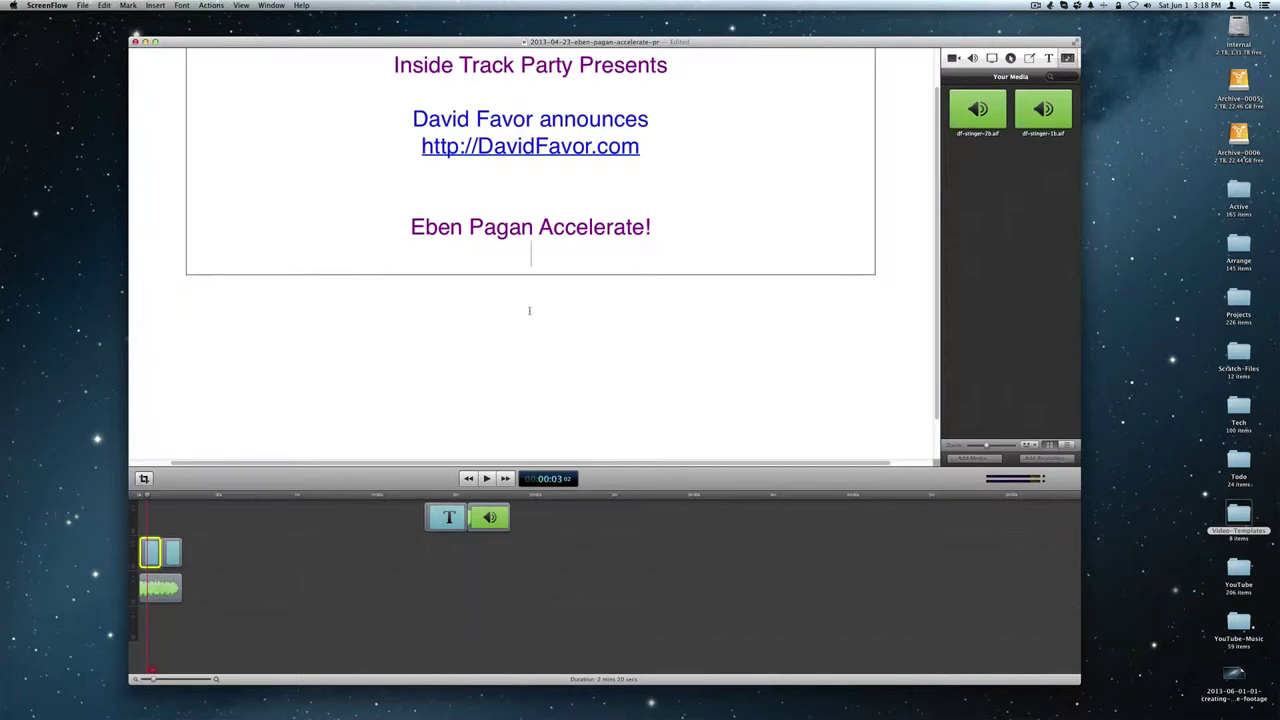
pyautogui.click(256, 266)
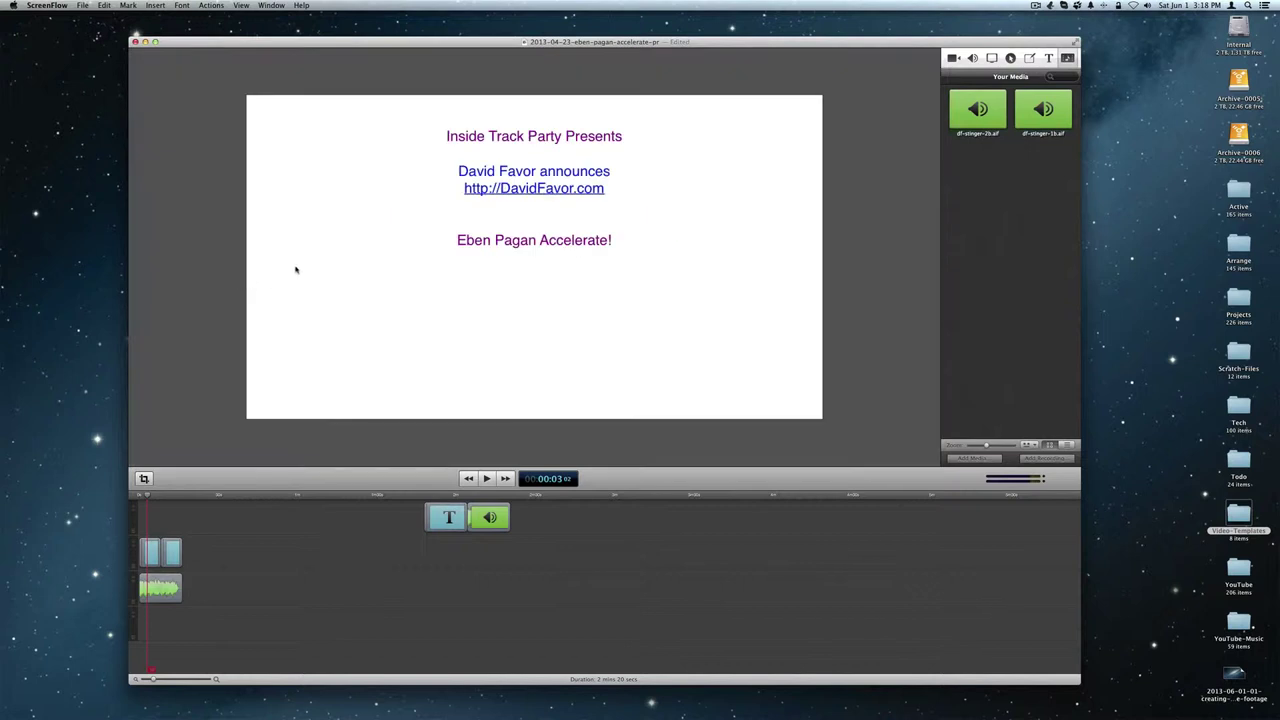
# - Narrow the title text box from its left edge and remove the blank line above the event title
pyautogui.click(330, 185)
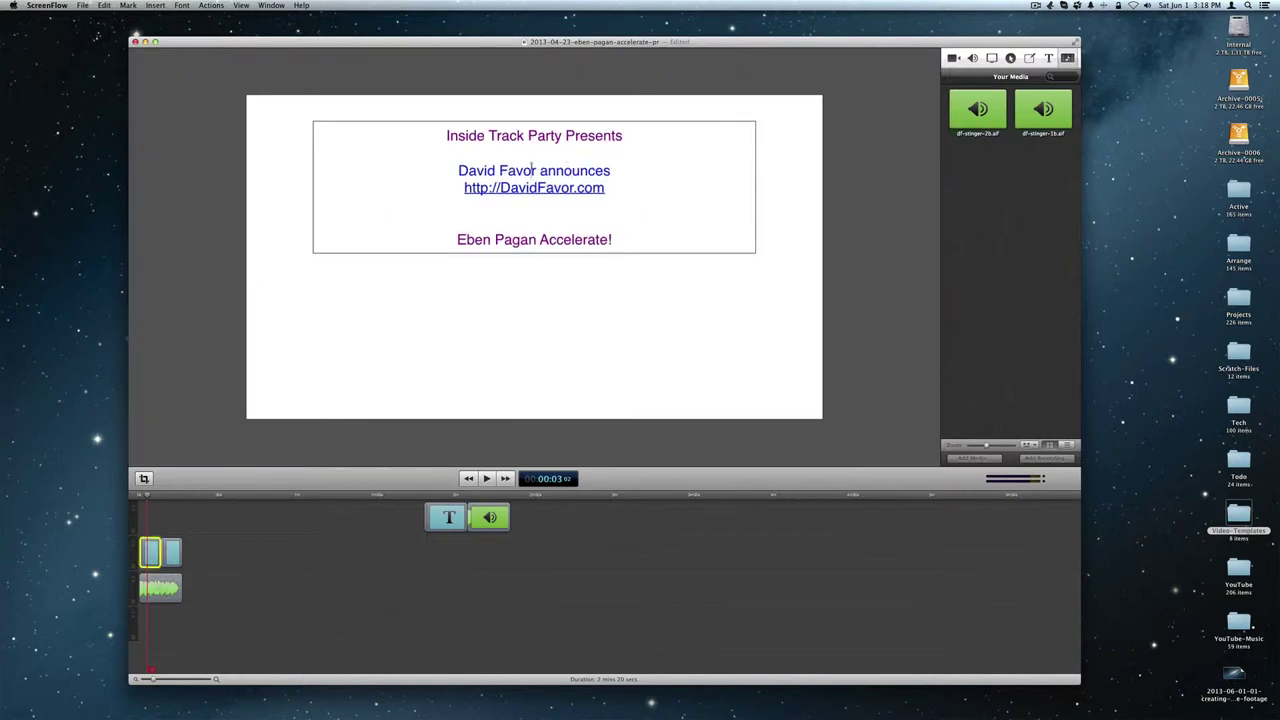
pyautogui.click(295, 205)
pyautogui.click(350, 189)
pyautogui.click(327, 383)
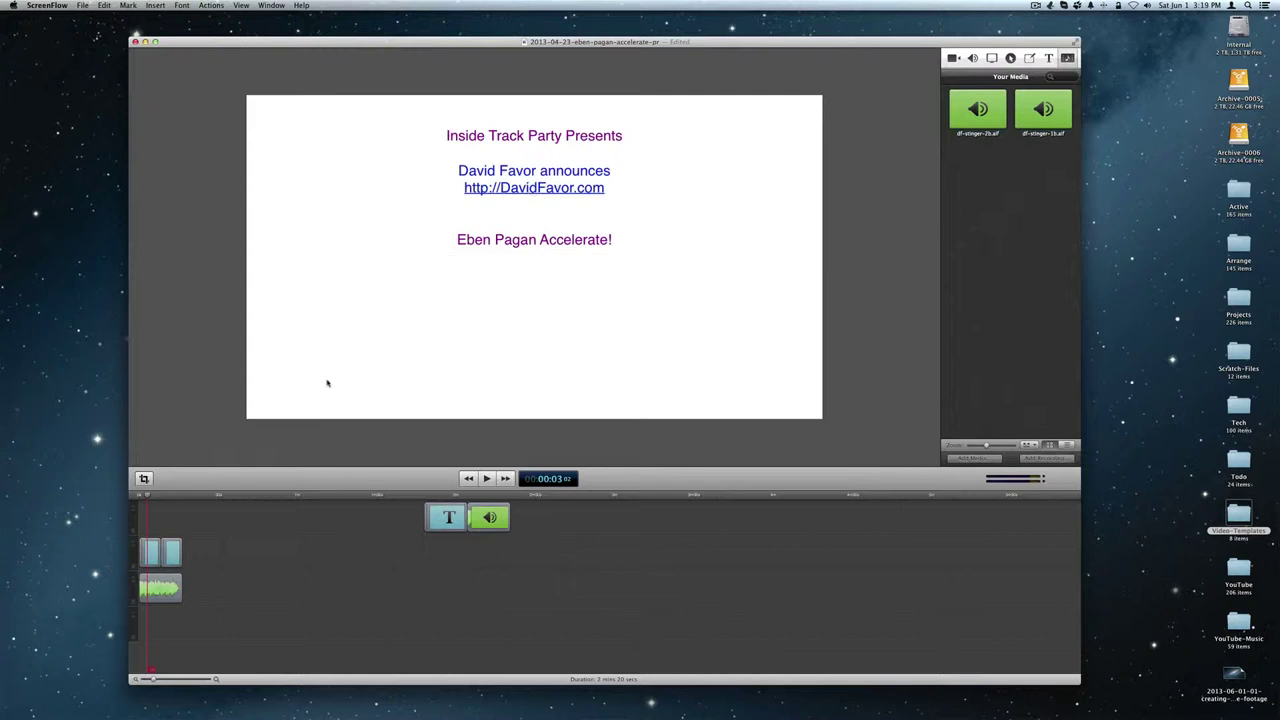
pyautogui.click(436, 198)
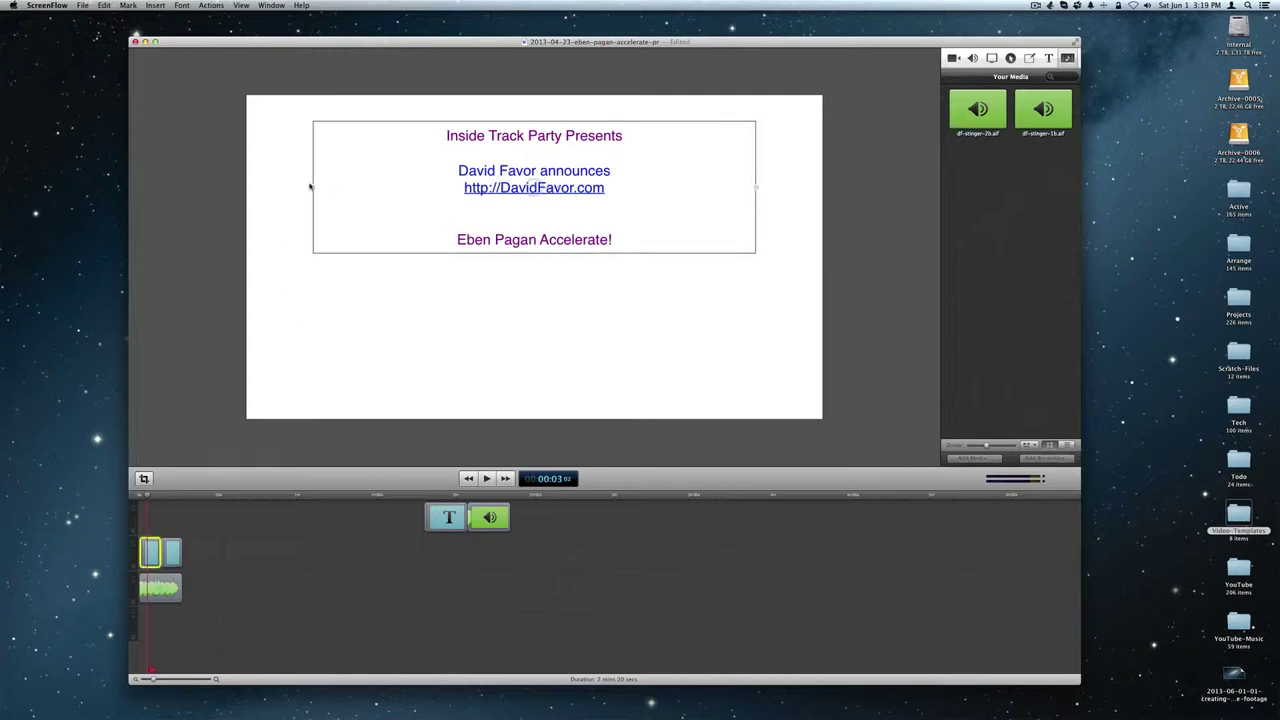
pyautogui.moveTo(310, 187); pyautogui.dragTo(551, 197)
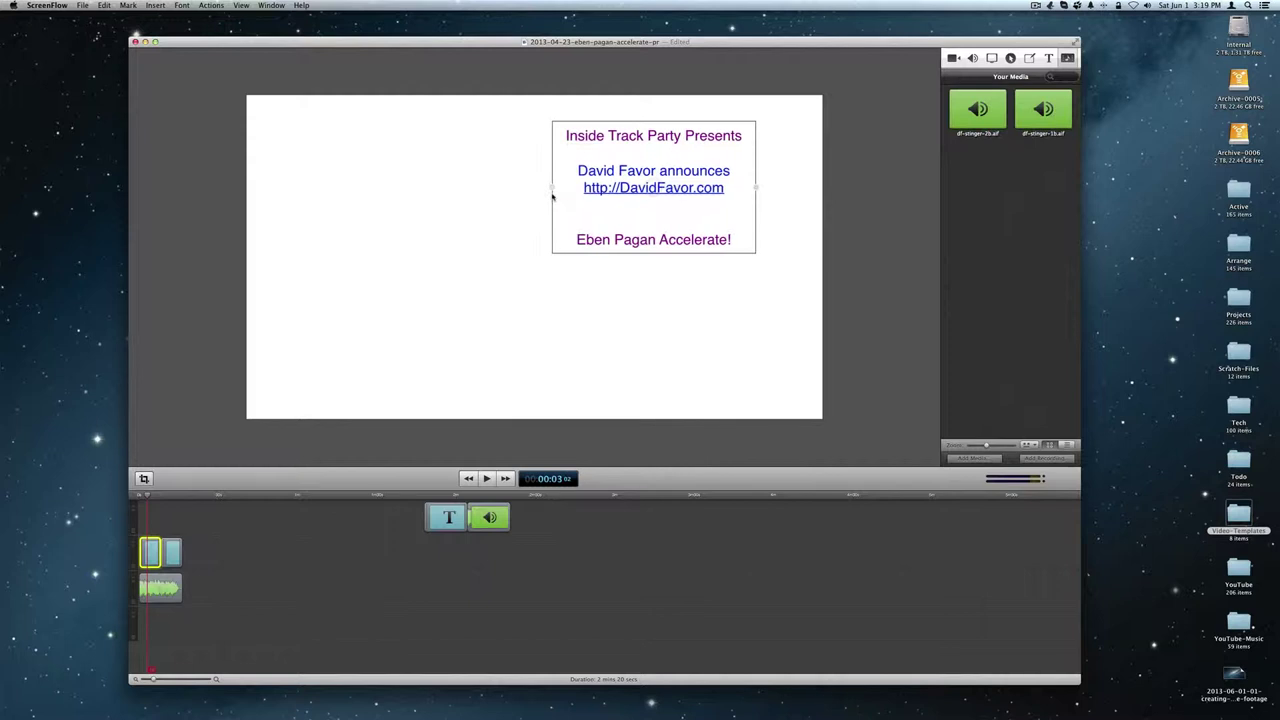
pyautogui.click(655, 216)
pyautogui.press('BackSpace')
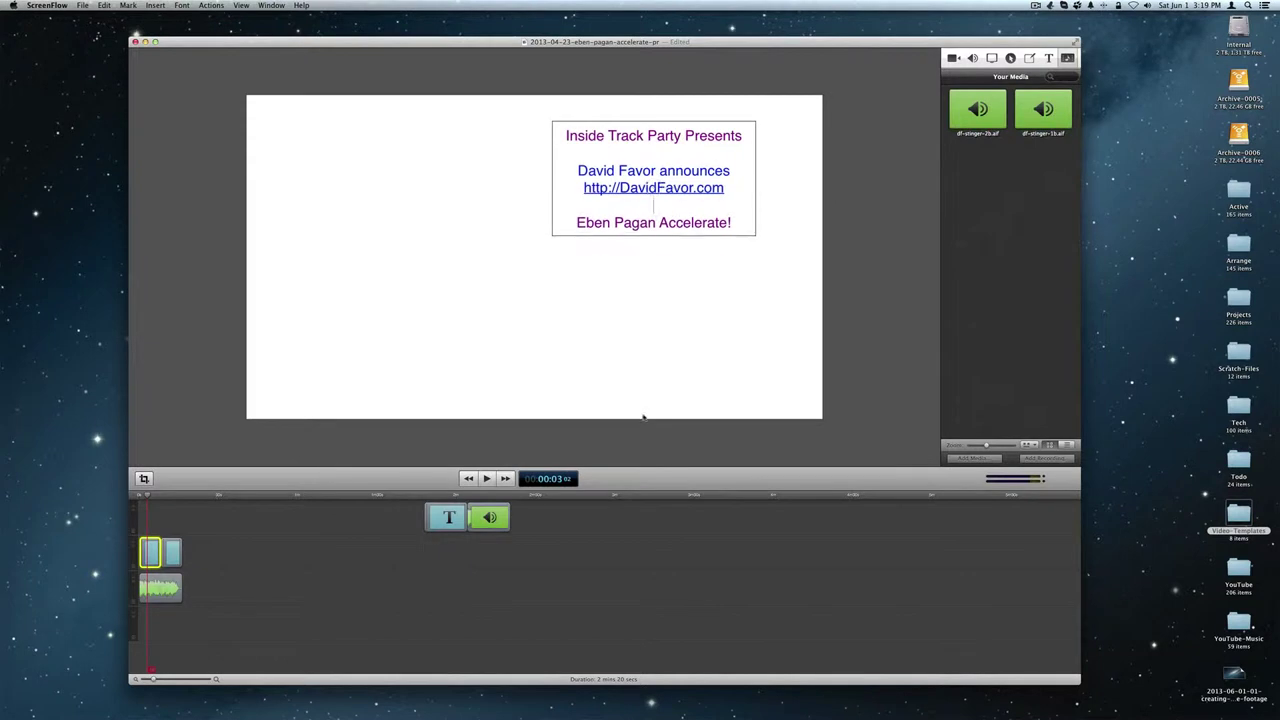
pyautogui.click(650, 347)
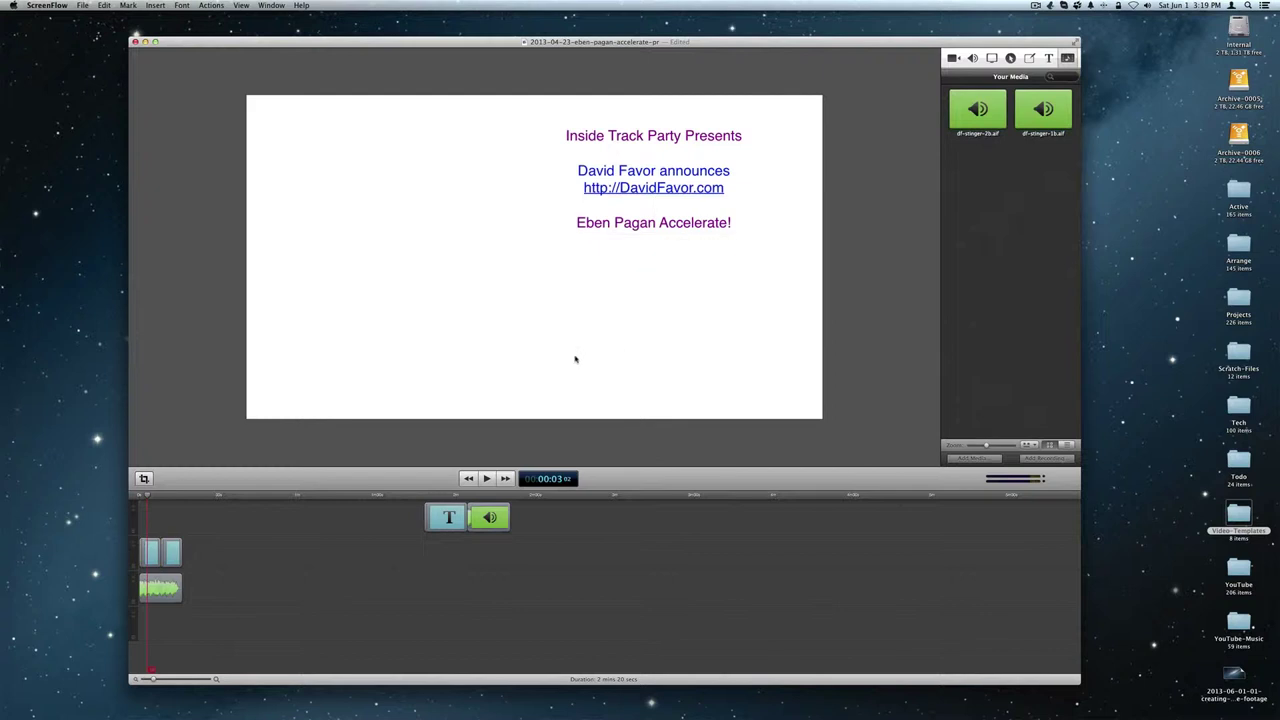
# - Drop 'announces' from the name line and add 'Announcing' on its own line above the event title
pyautogui.click(731, 171)
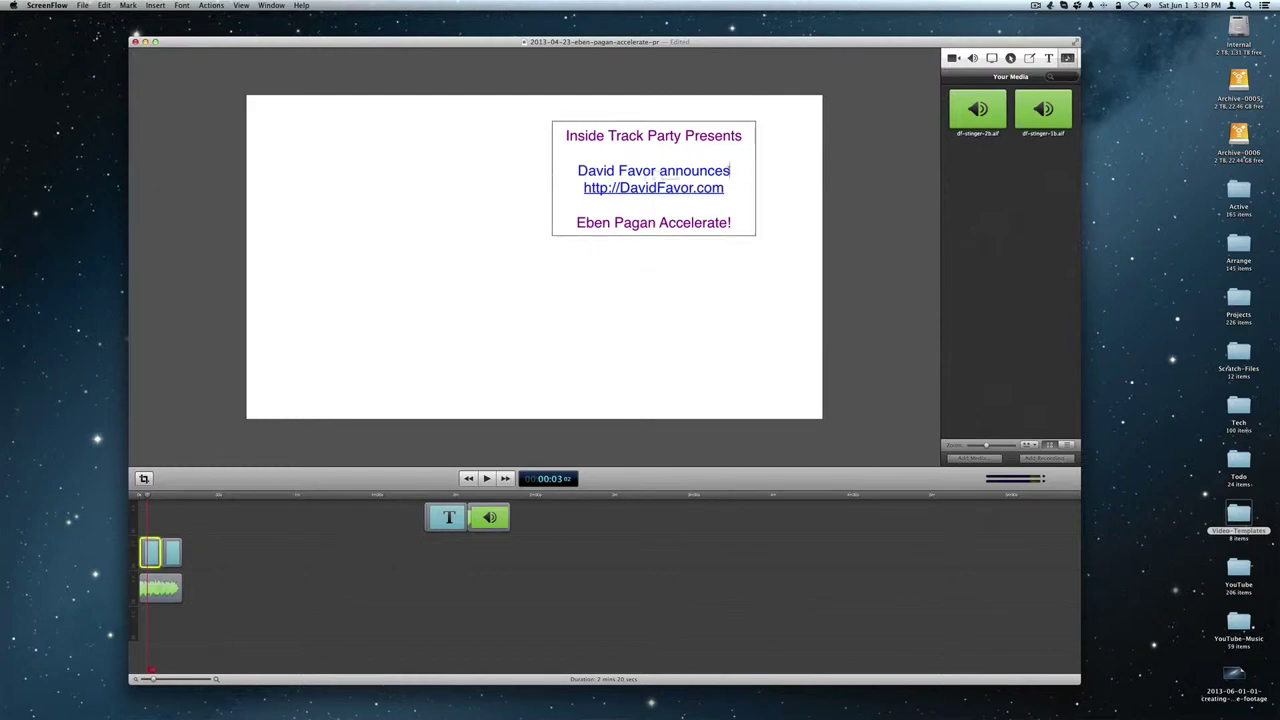
pyautogui.press('BackSpace')
pyautogui.press('BackSpace')
pyautogui.write('ing')
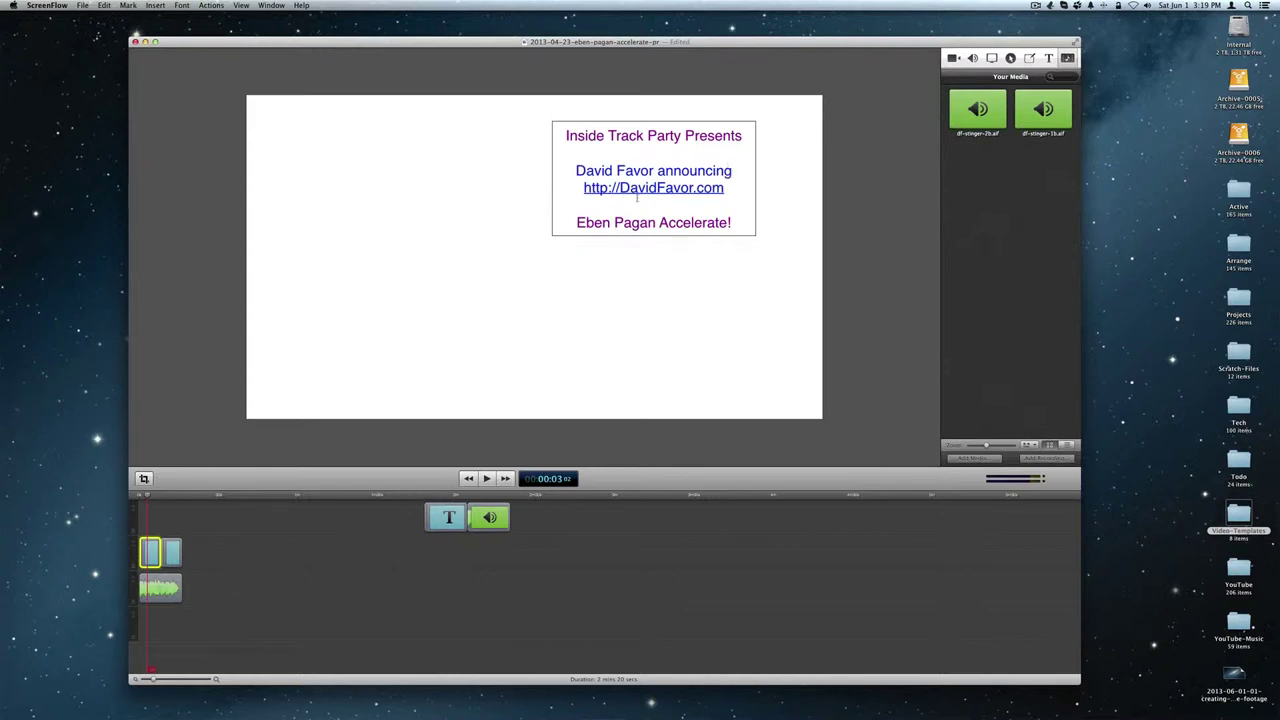
pyautogui.doubleClick(686, 171)
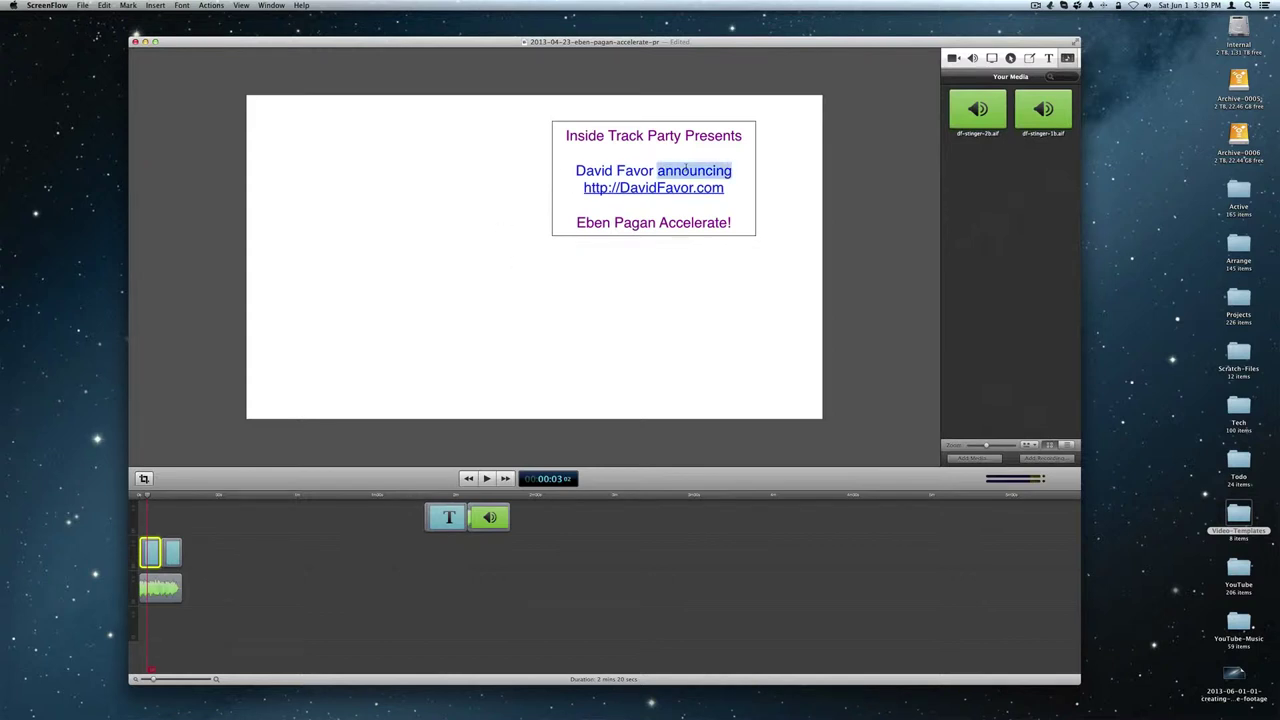
pyautogui.press('BackSpace')
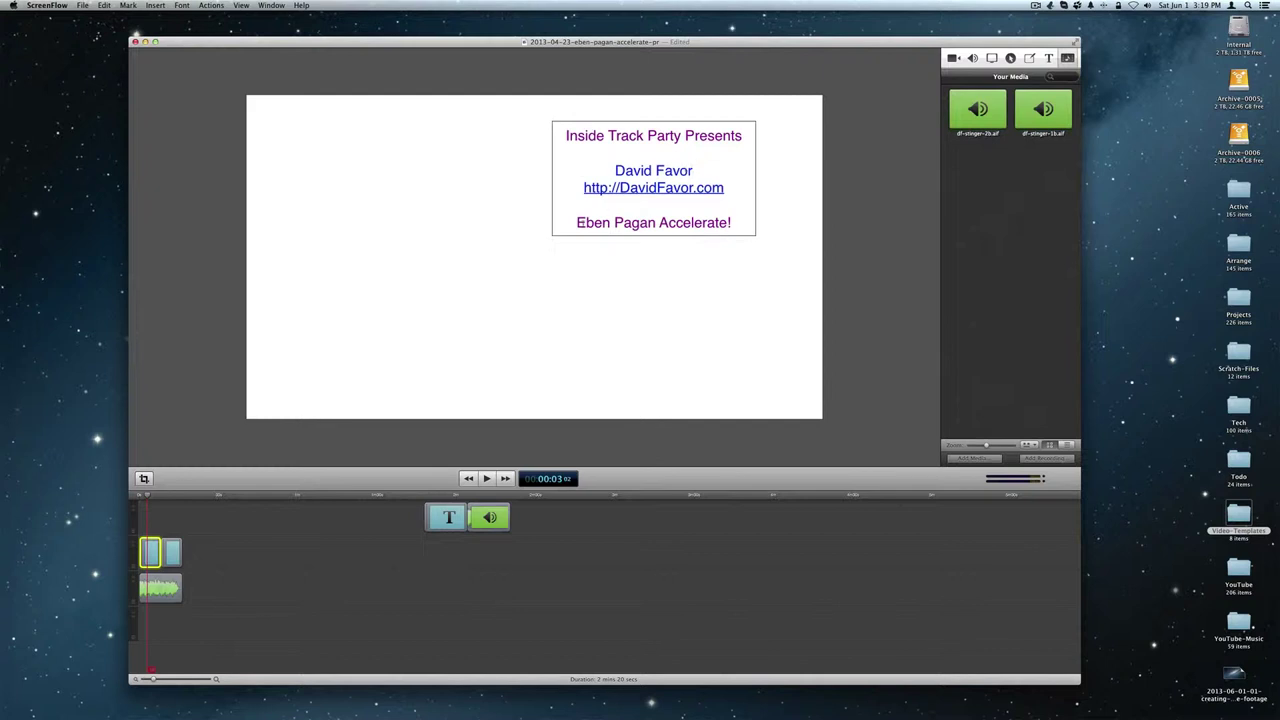
pyautogui.click(578, 222)
pyautogui.write('Accou')
pyautogui.press('BackSpace')
pyautogui.press('BackSpace')
pyautogui.press('BackSpace')
pyautogui.press('BackSpace')
pyautogui.write('nnouncing')
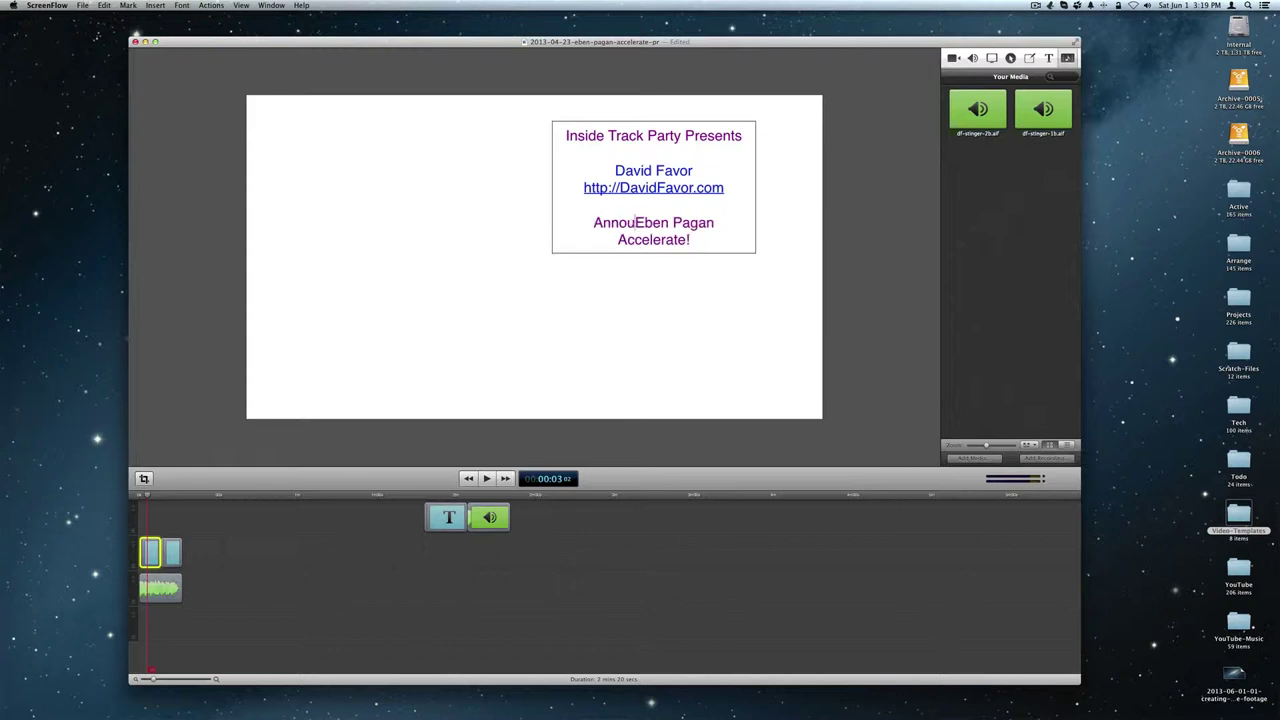
pyautogui.press('Return')
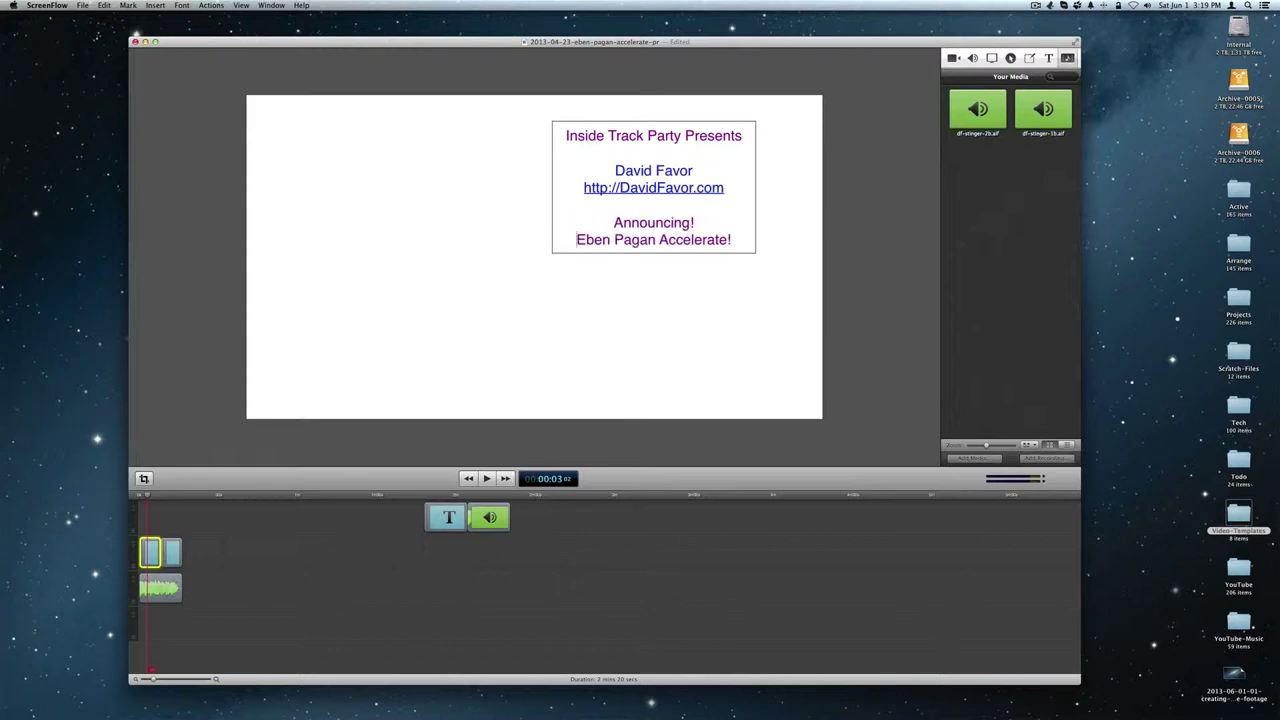
pyautogui.click(465, 279)
# - Center the title text box on the canvas and save the project
pyautogui.click(643, 218)
pyautogui.moveTo(646, 208); pyautogui.dragTo(535, 271)
pyautogui.click(443, 354)
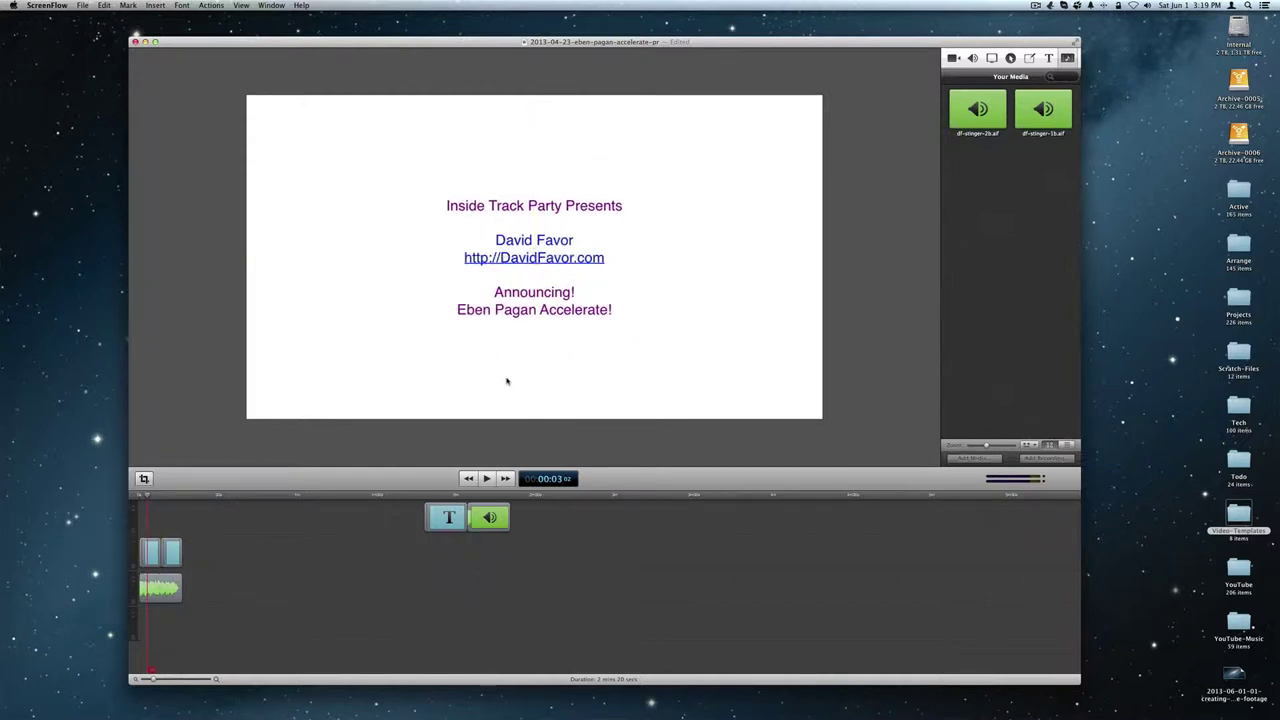
pyautogui.press('super+s')
# - Drag 2013-04-23-eben-pagan-accelerate-pr.mp4 from prreach-assets into ScreenFlow's media library
pyautogui.moveTo(604, 44); pyautogui.dragTo(590, 274)
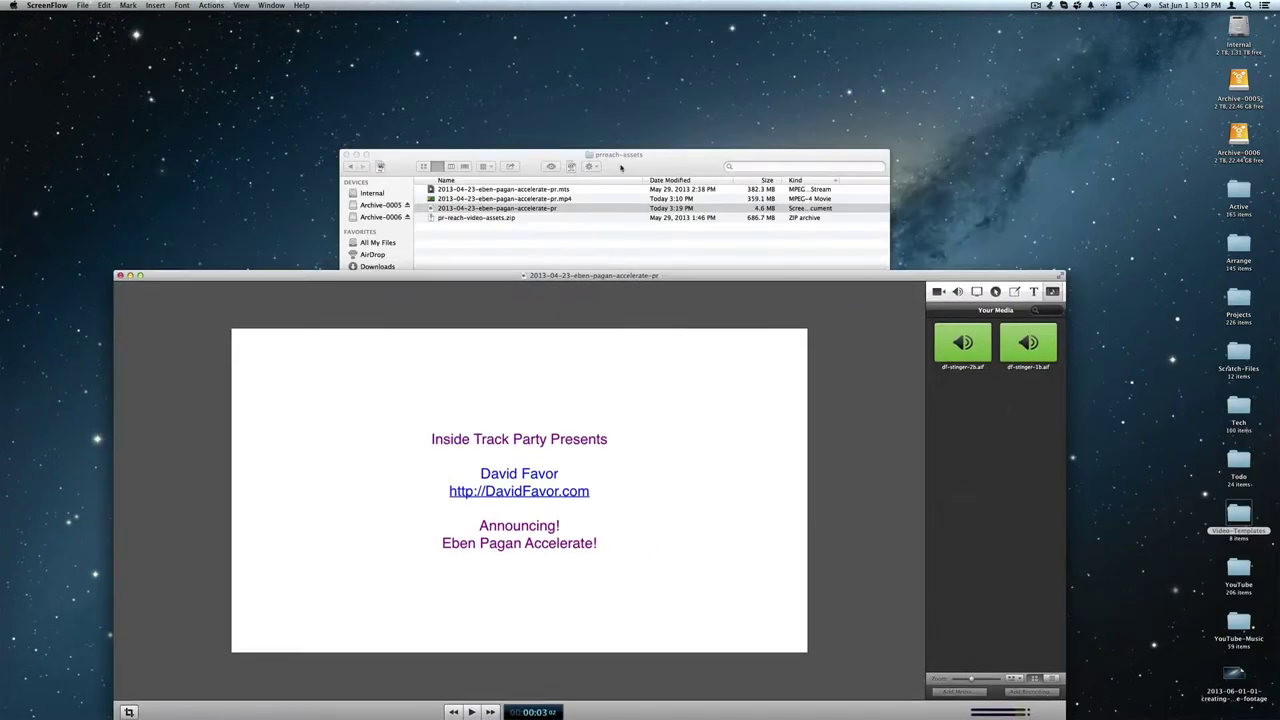
pyautogui.moveTo(625, 160); pyautogui.dragTo(1071, 45)
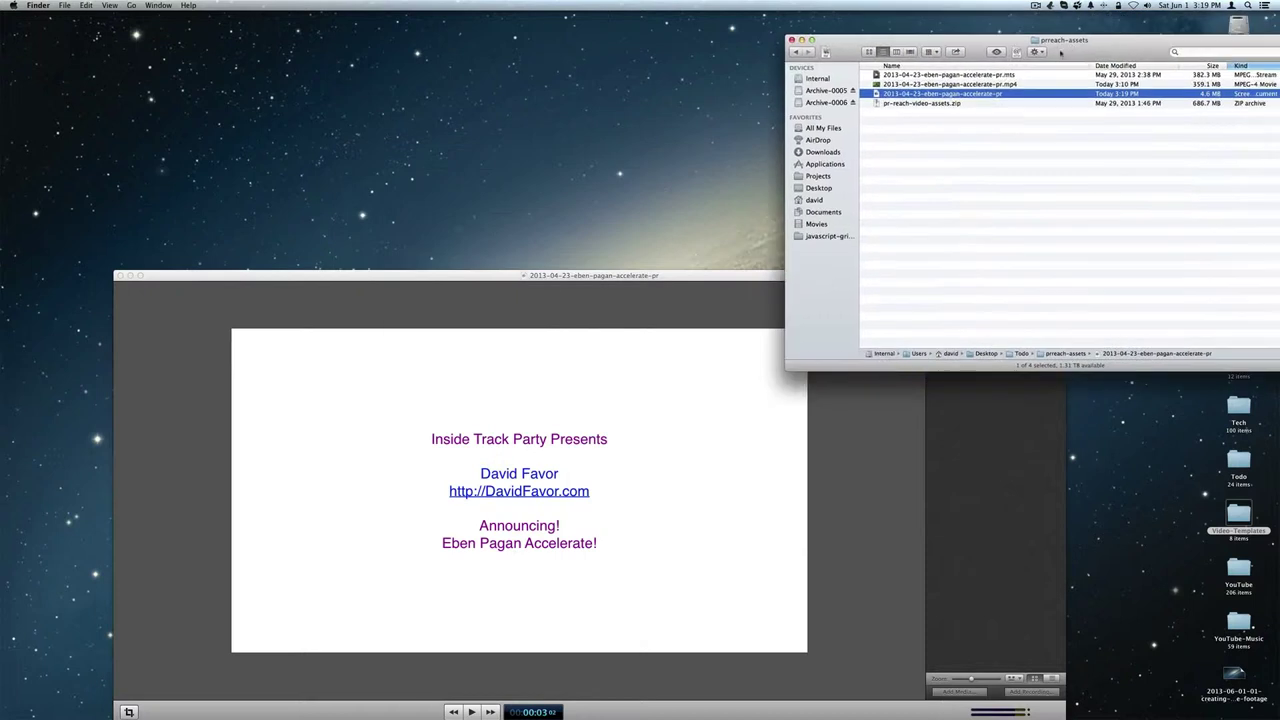
pyautogui.click(999, 85)
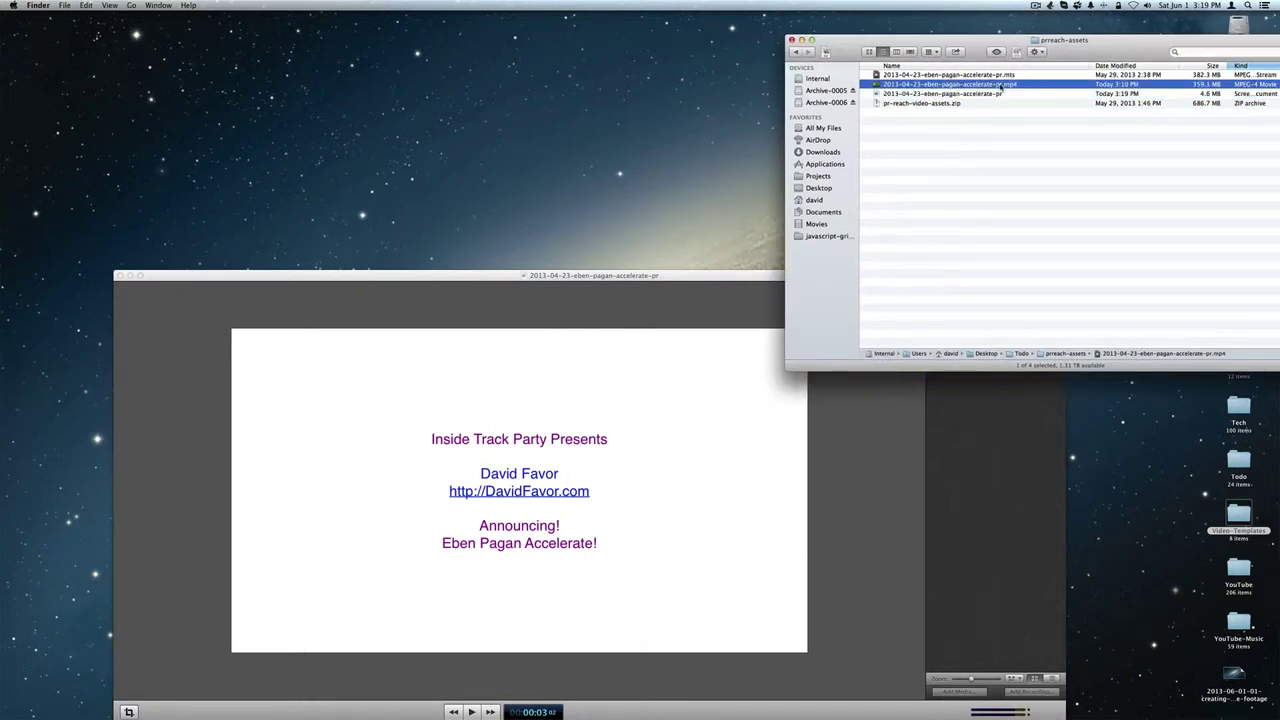
pyautogui.moveTo(1000, 88); pyautogui.dragTo(990, 480)
pyautogui.moveTo(635, 276); pyautogui.dragTo(635, 83)
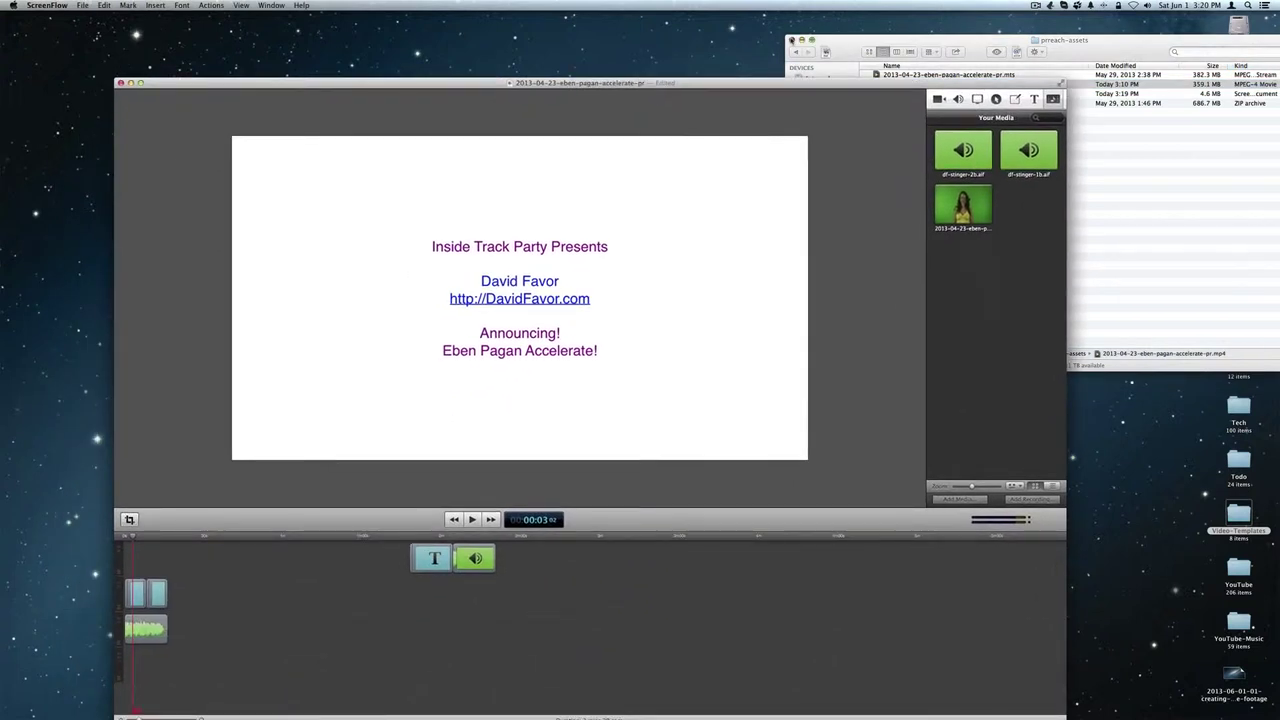
# - Close the asset folder window and delete df-stinger-1b from the project's media
pyautogui.click(791, 40)
pyautogui.rightClick(1040, 145)
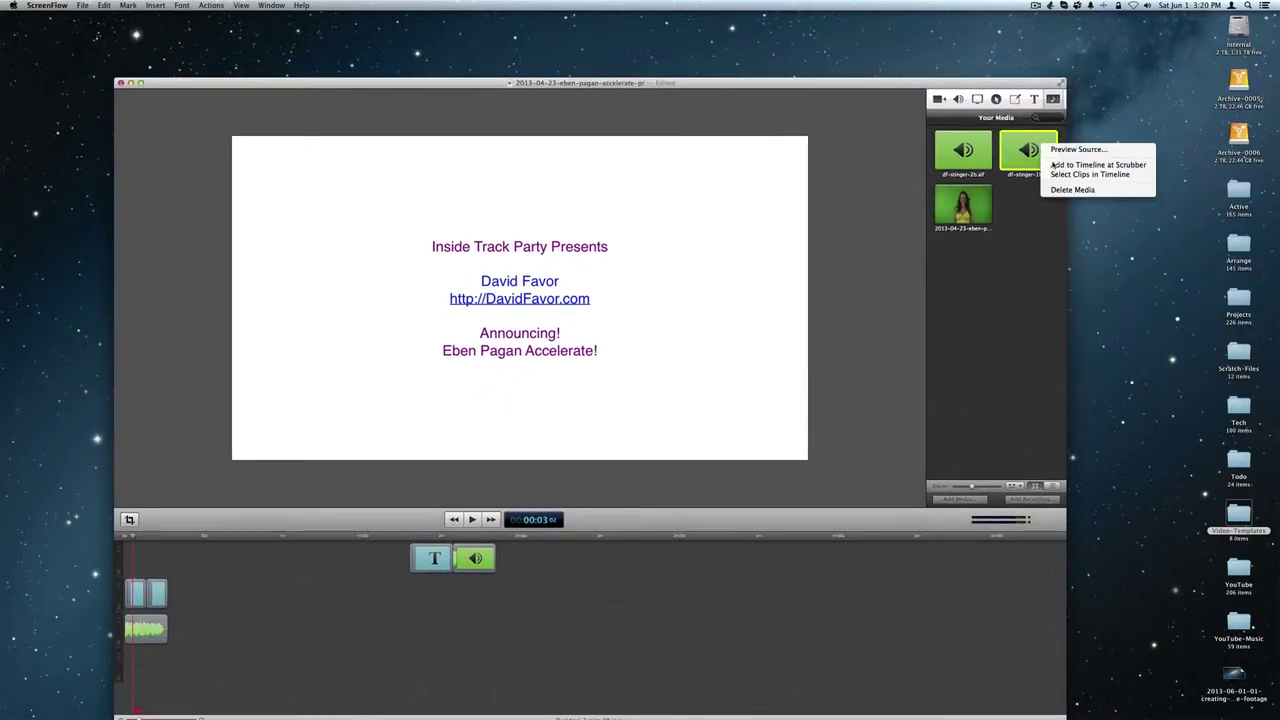
pyautogui.click(1071, 190)
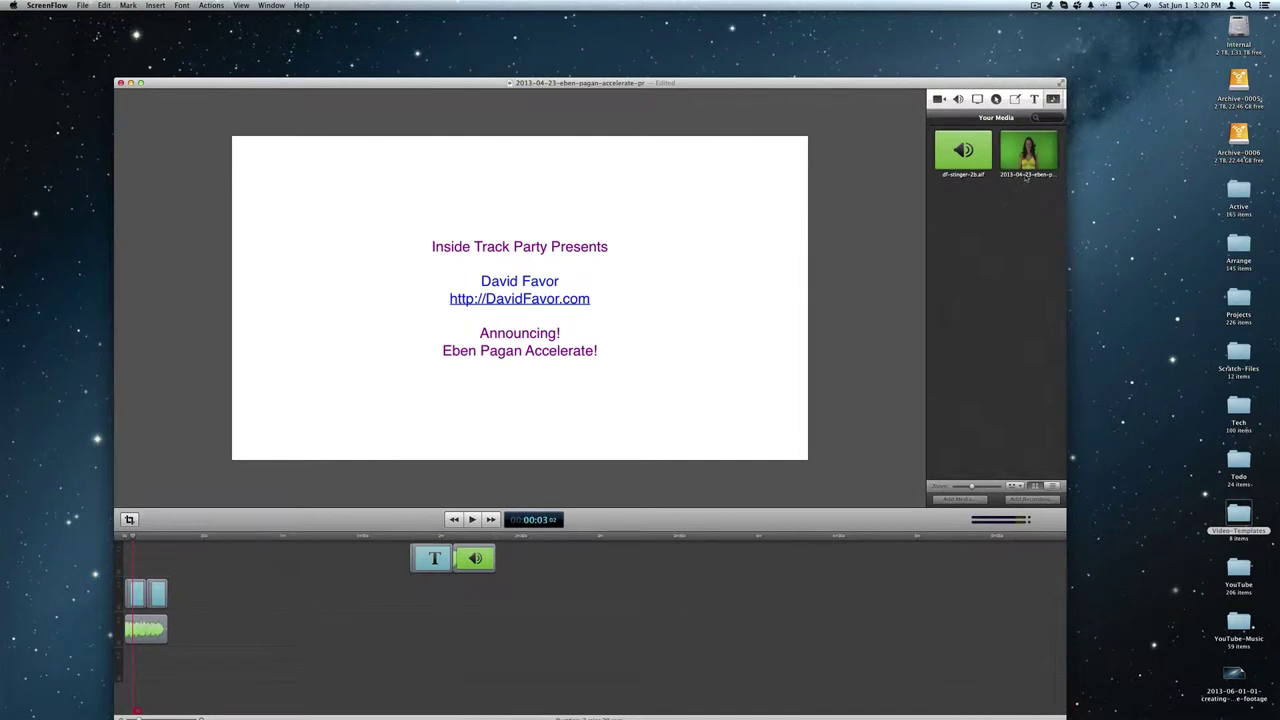
pyautogui.moveTo(596, 77); pyautogui.dragTo(610, 42)
# - Put the green-screen video on the timeline, move the stinger sound and title after it, and save
pyautogui.moveTo(1043, 118); pyautogui.dragTo(216, 598)
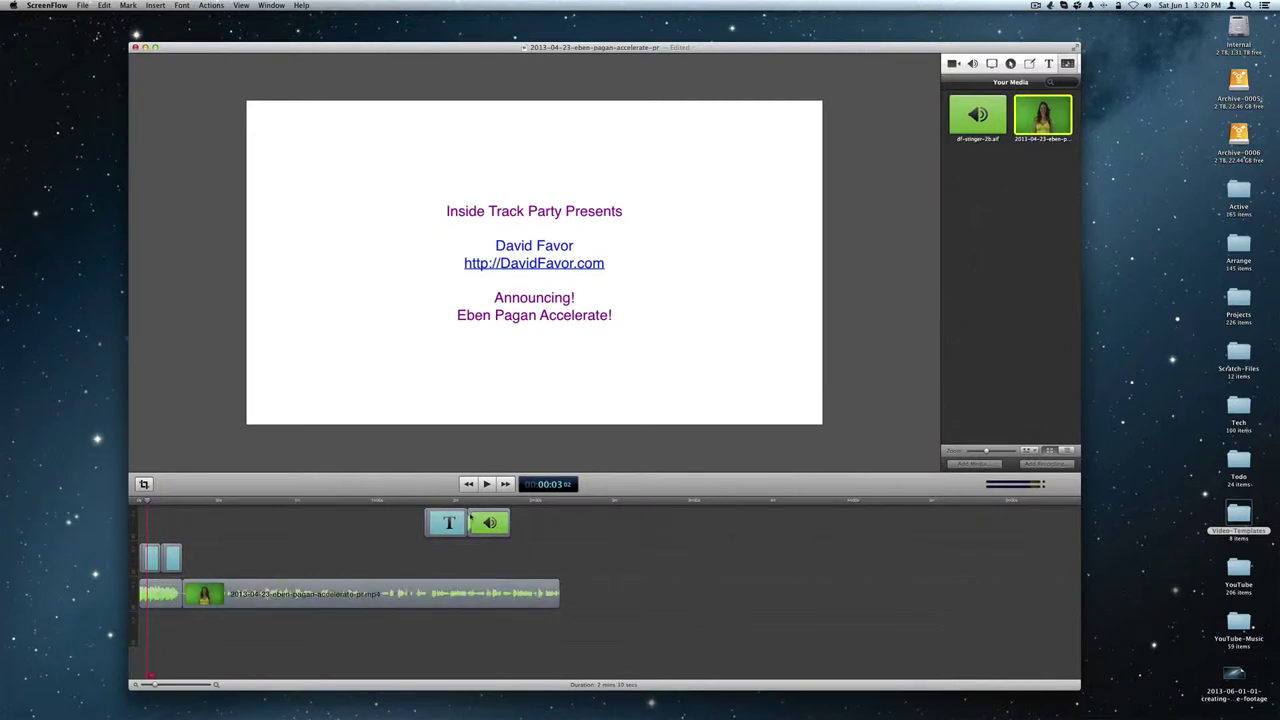
pyautogui.click(448, 522)
pyautogui.click(476, 530)
pyautogui.moveTo(476, 530); pyautogui.dragTo(569, 601)
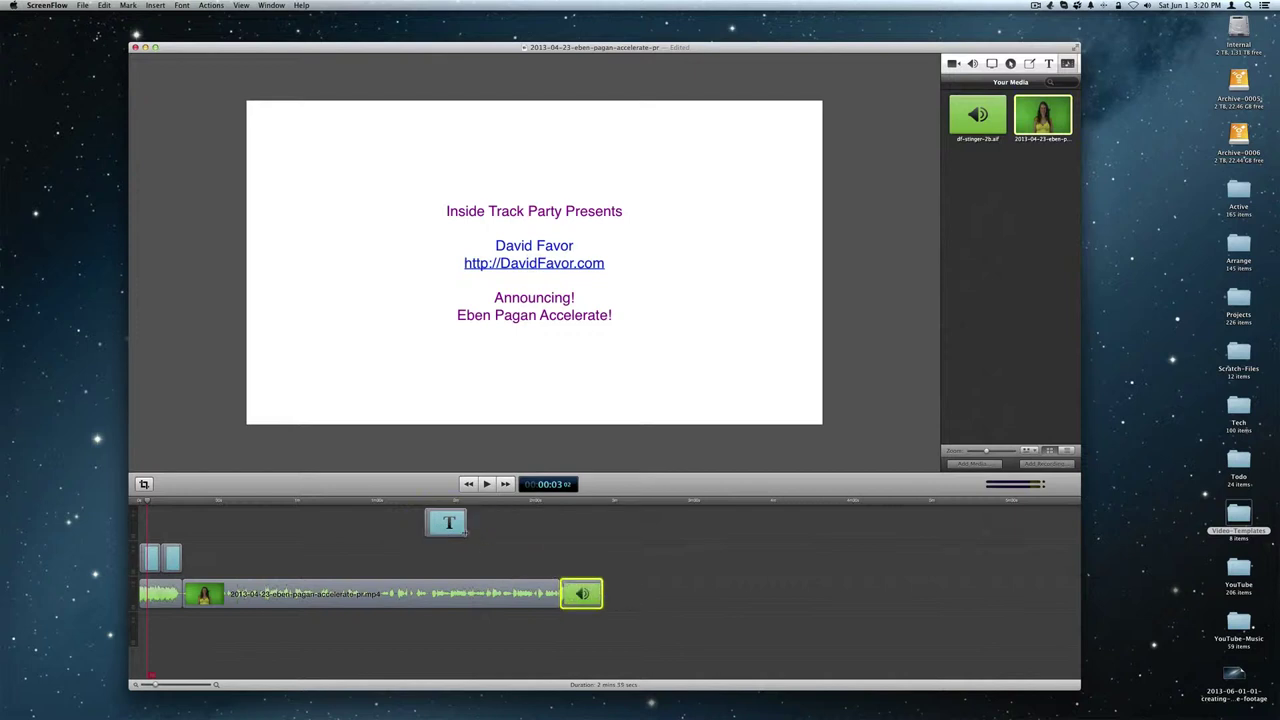
pyautogui.moveTo(448, 524); pyautogui.dragTo(584, 548)
pyautogui.click(513, 549)
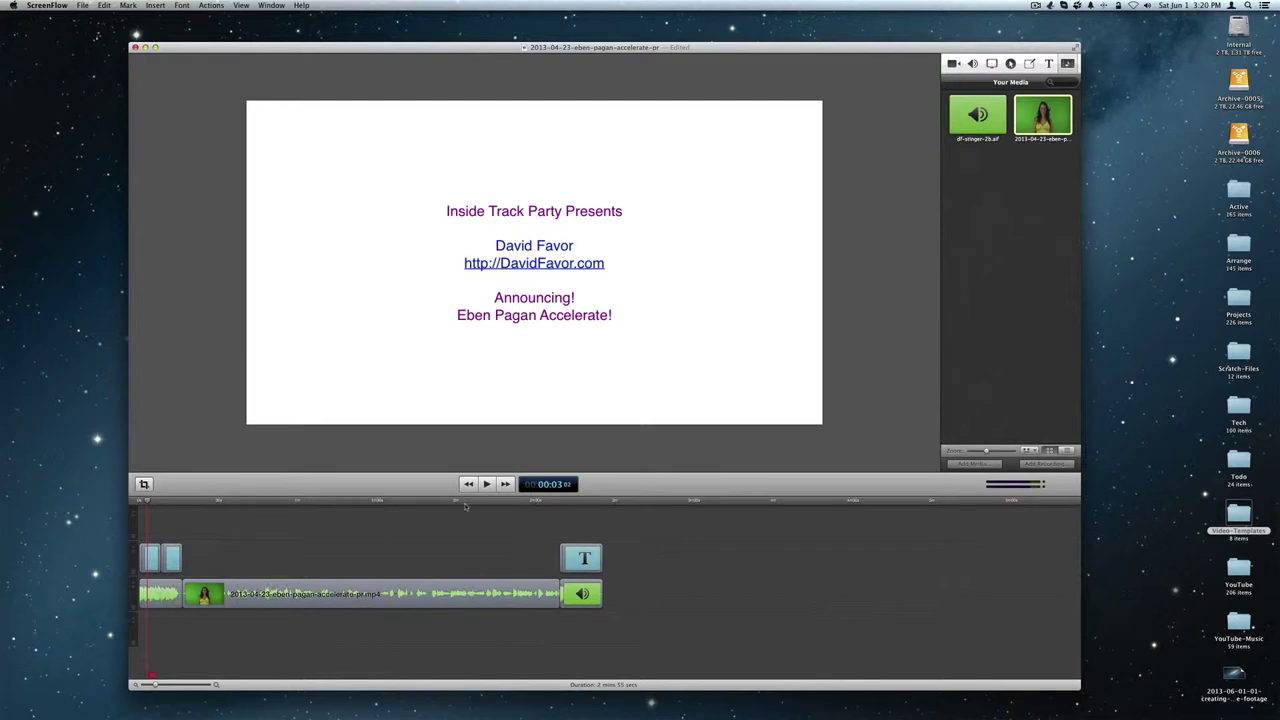
pyautogui.press('super+s')
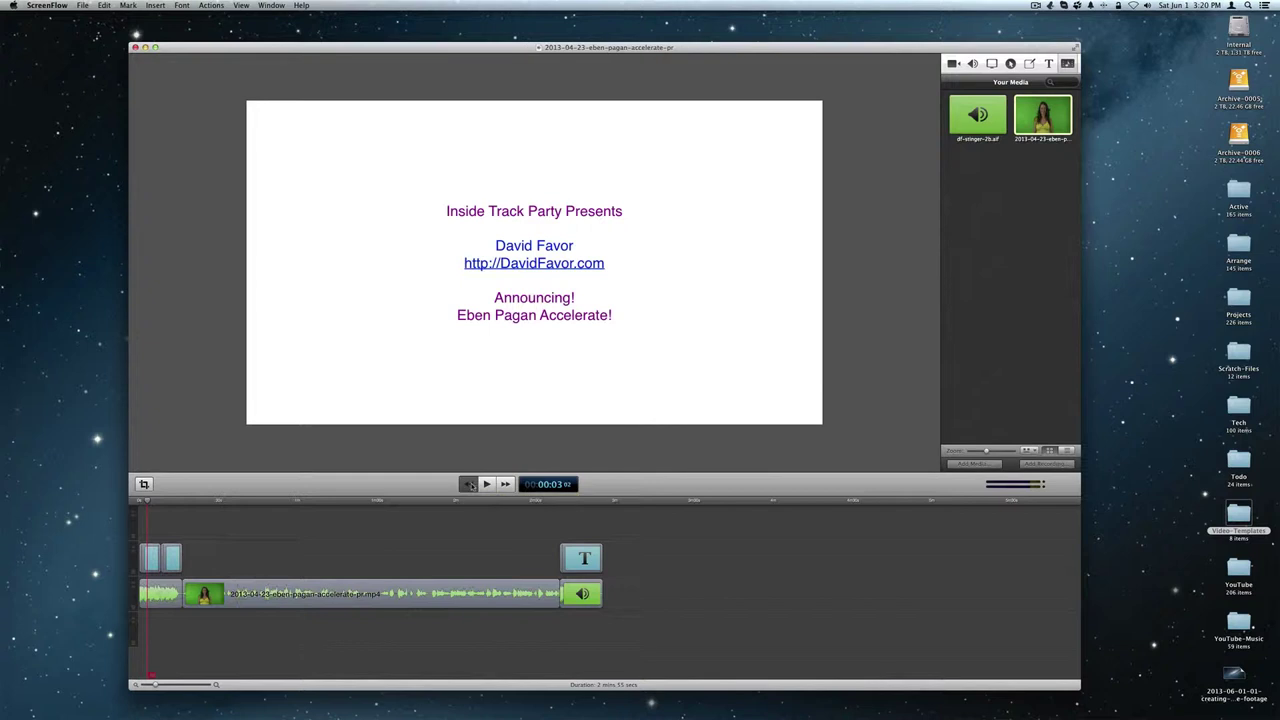
pyautogui.click(469, 484)
# - Play the project from the start and pause around 37 seconds in
pyautogui.click(487, 484)
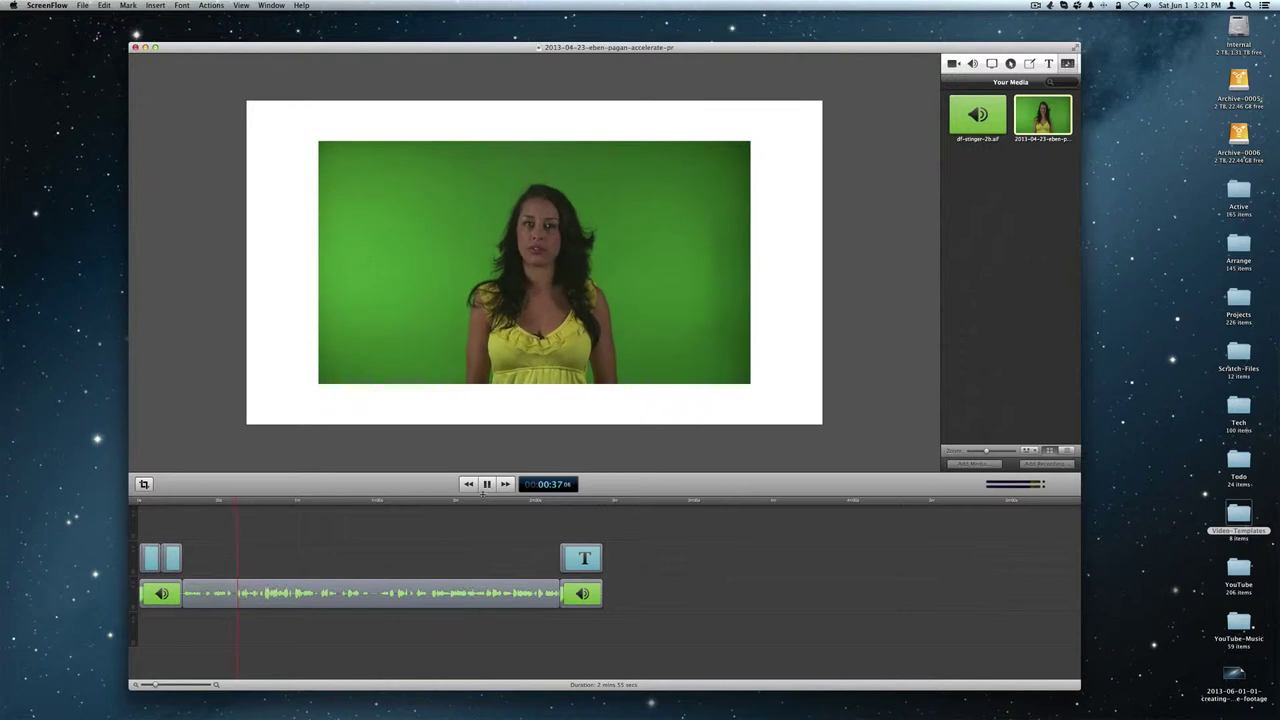
pyautogui.click(487, 484)
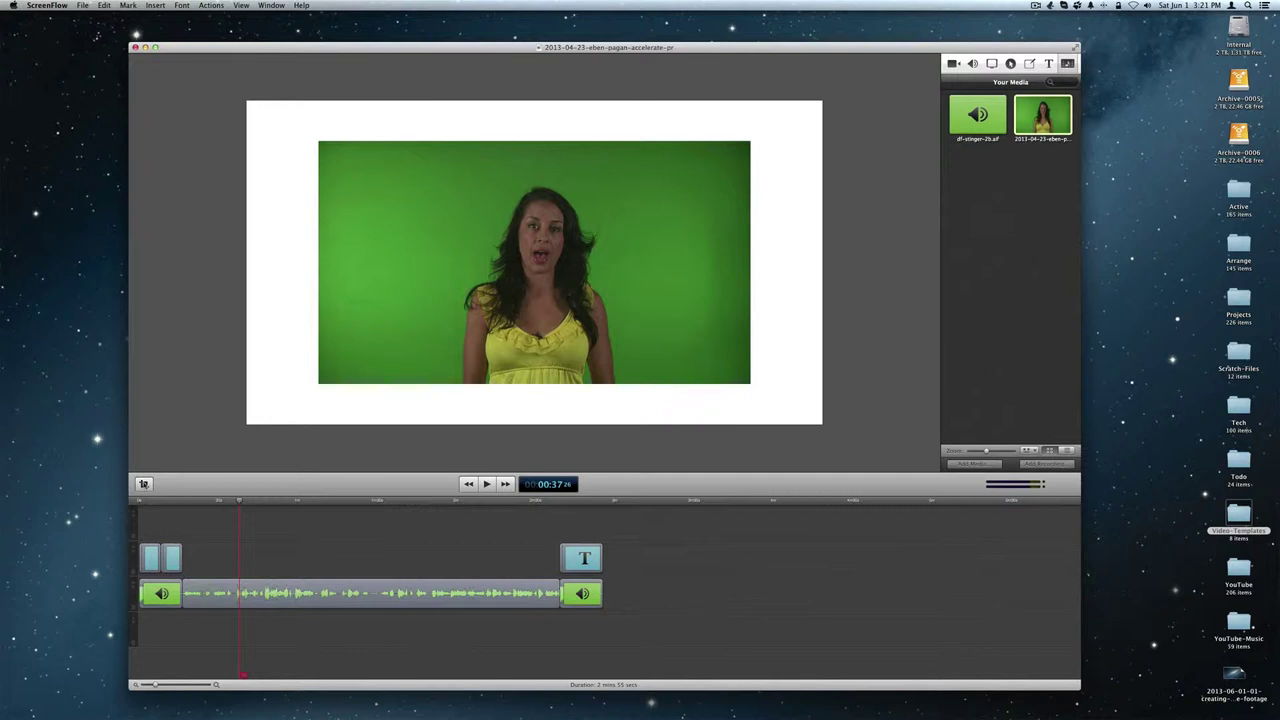
# - Resize the canvas to 1920 x 1080
pyautogui.click(143, 484)
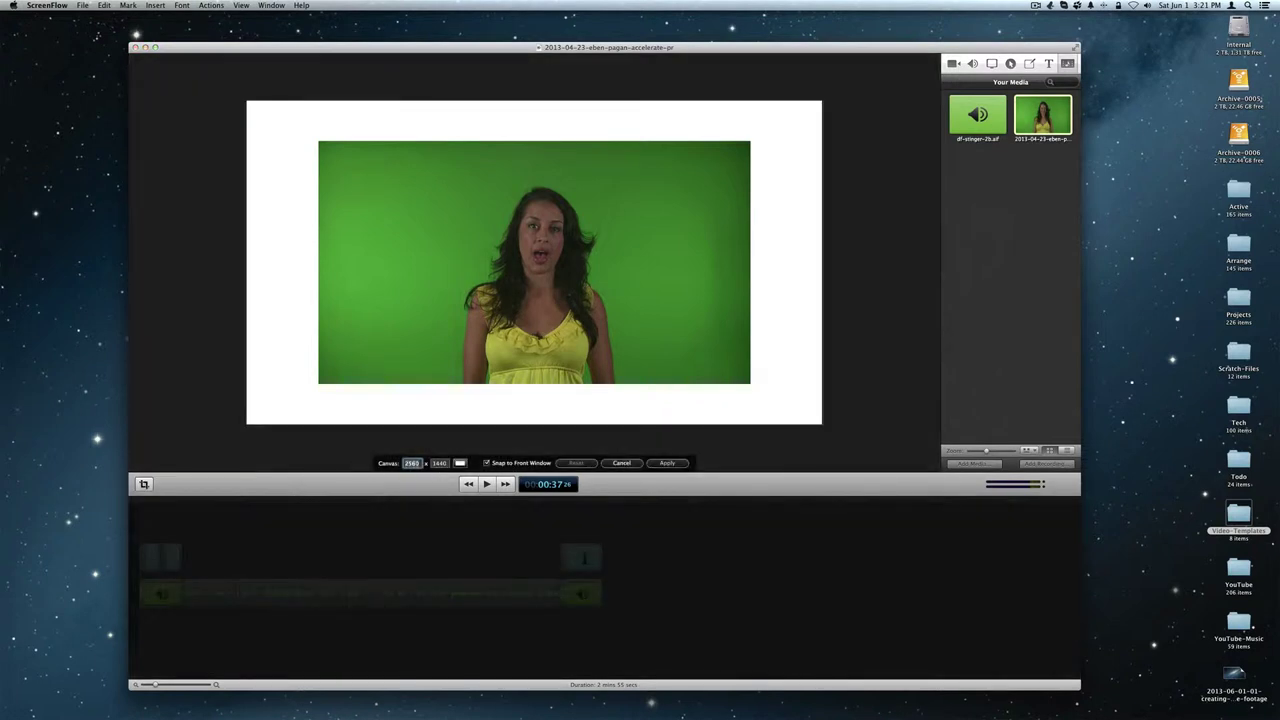
pyautogui.write('1920')
pyautogui.press('Tab')
pyautogui.write('108')
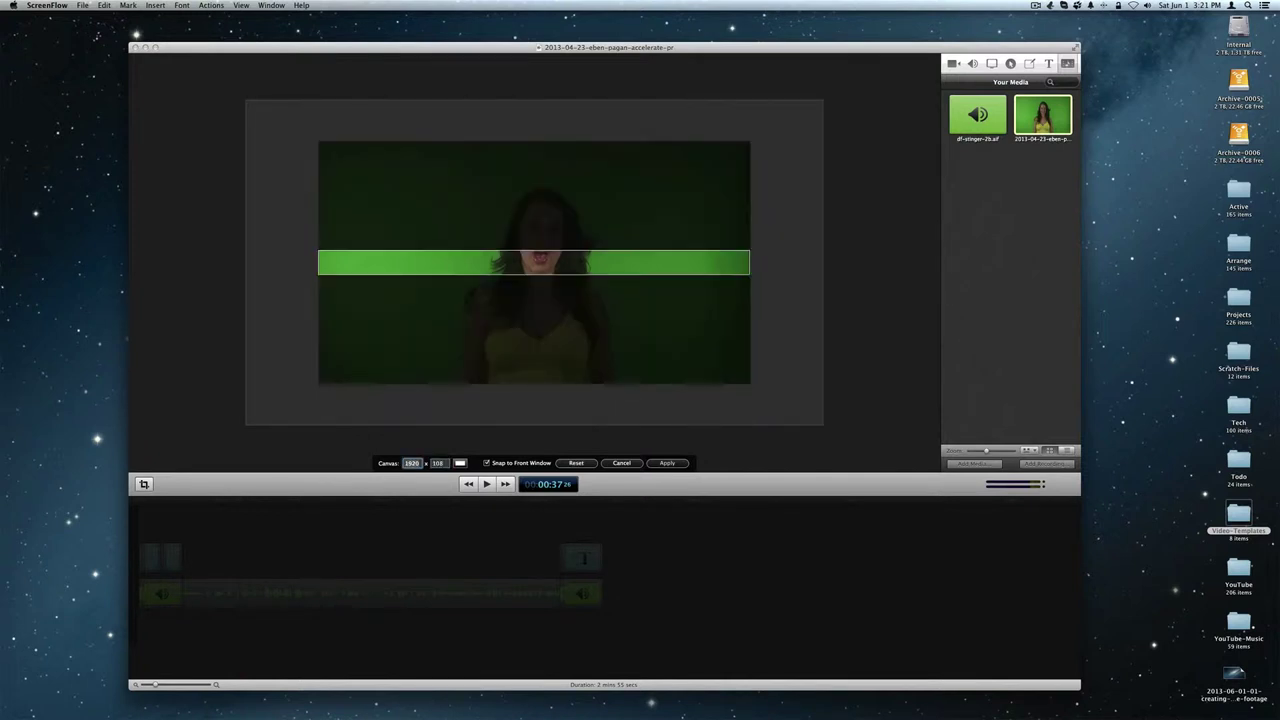
pyautogui.click(438, 463)
pyautogui.write('0')
pyautogui.press('Return')
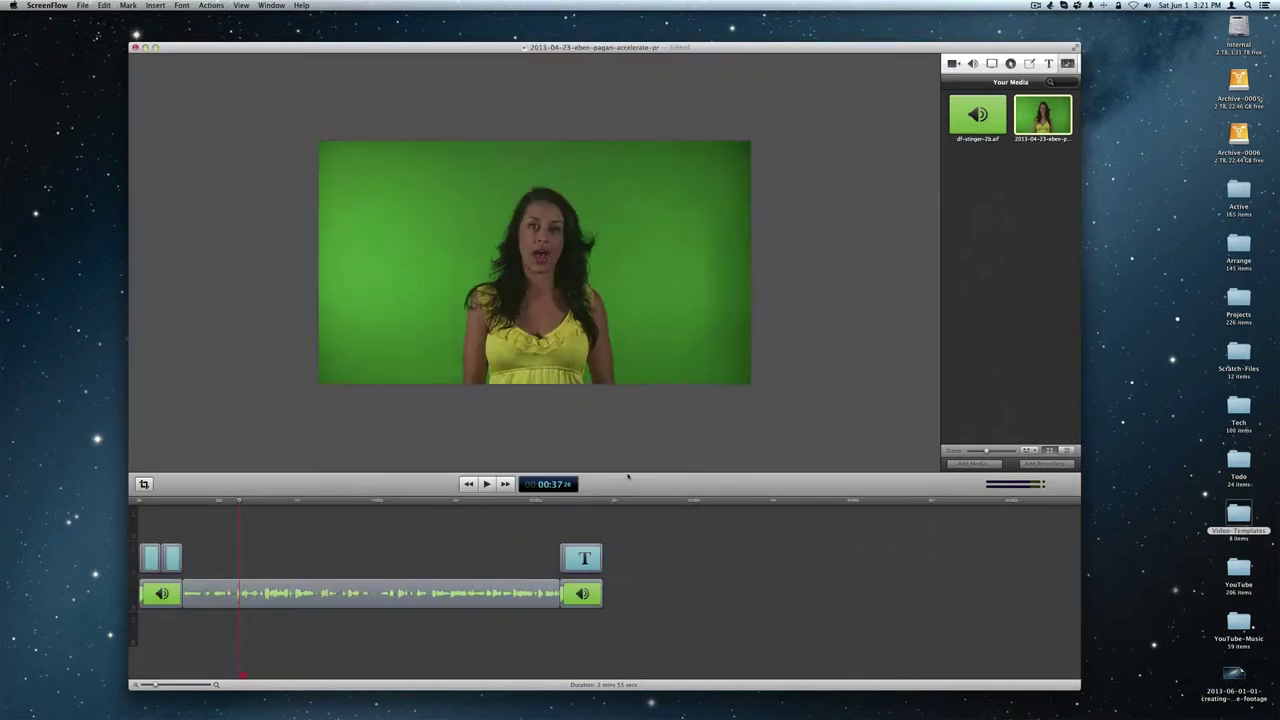
# - Replay the project from the start, then reopen and cancel the canvas settings
pyautogui.click(468, 484)
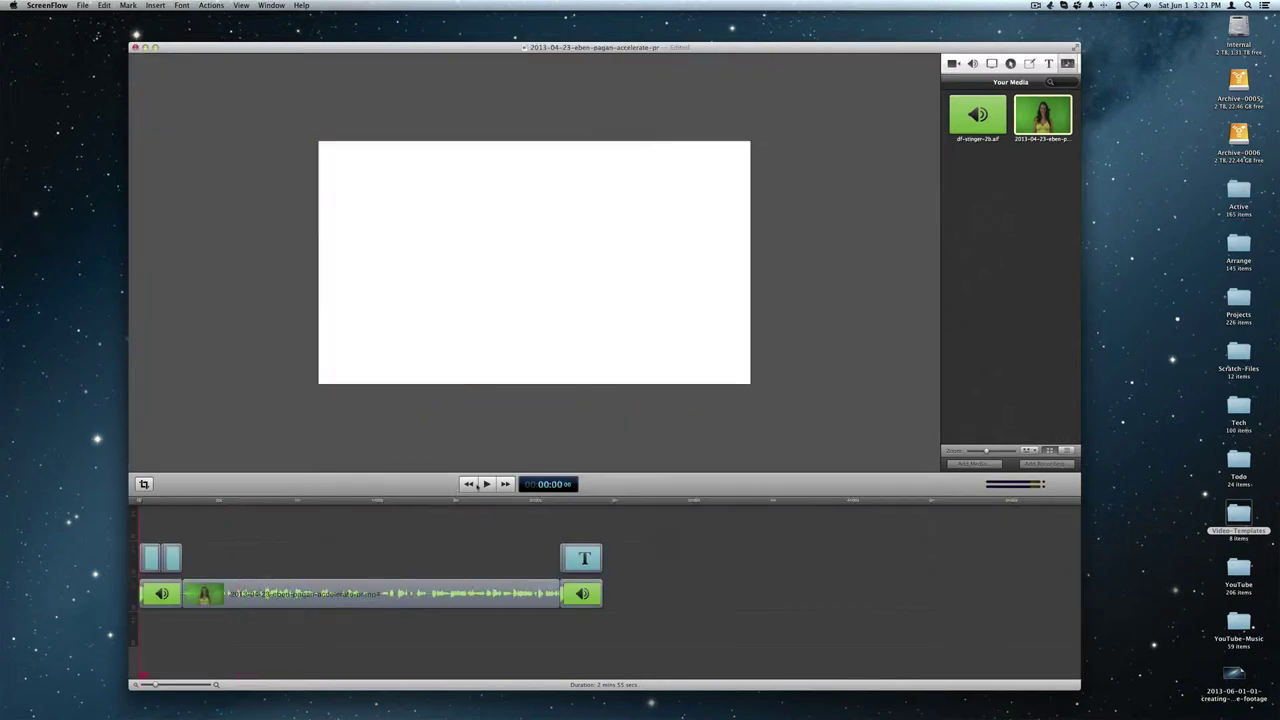
pyautogui.click(487, 484)
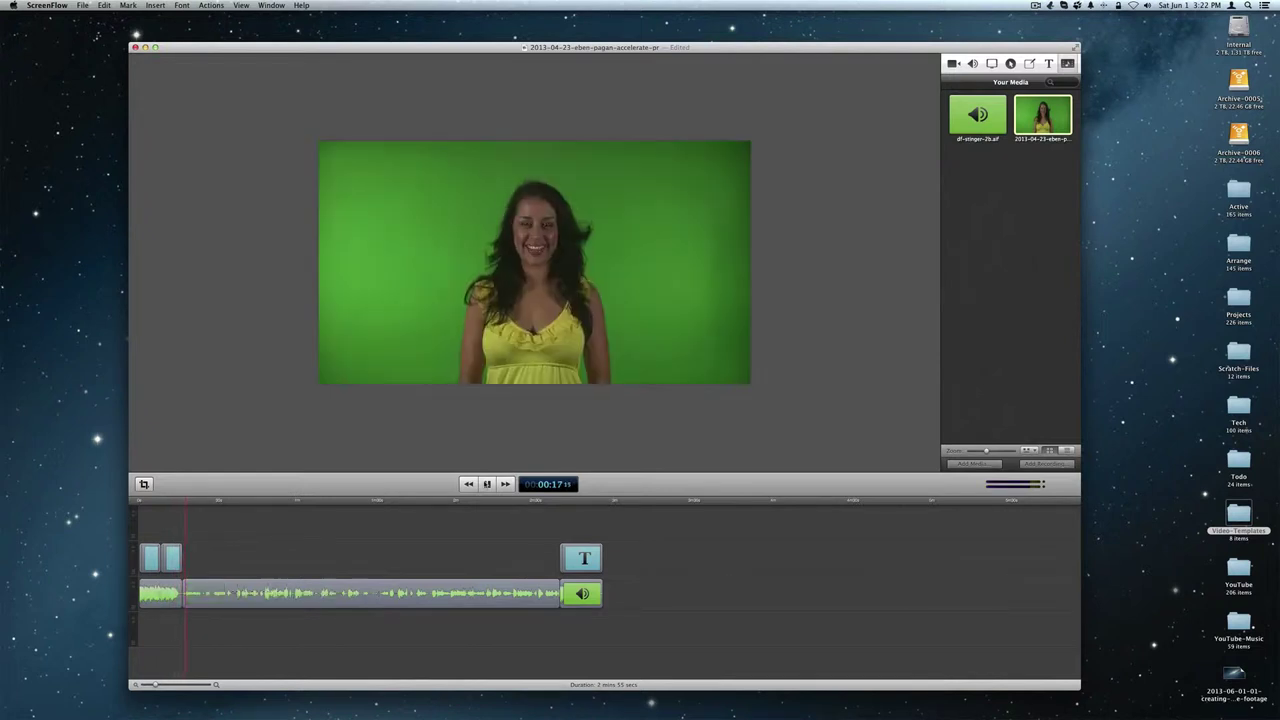
pyautogui.press('space')
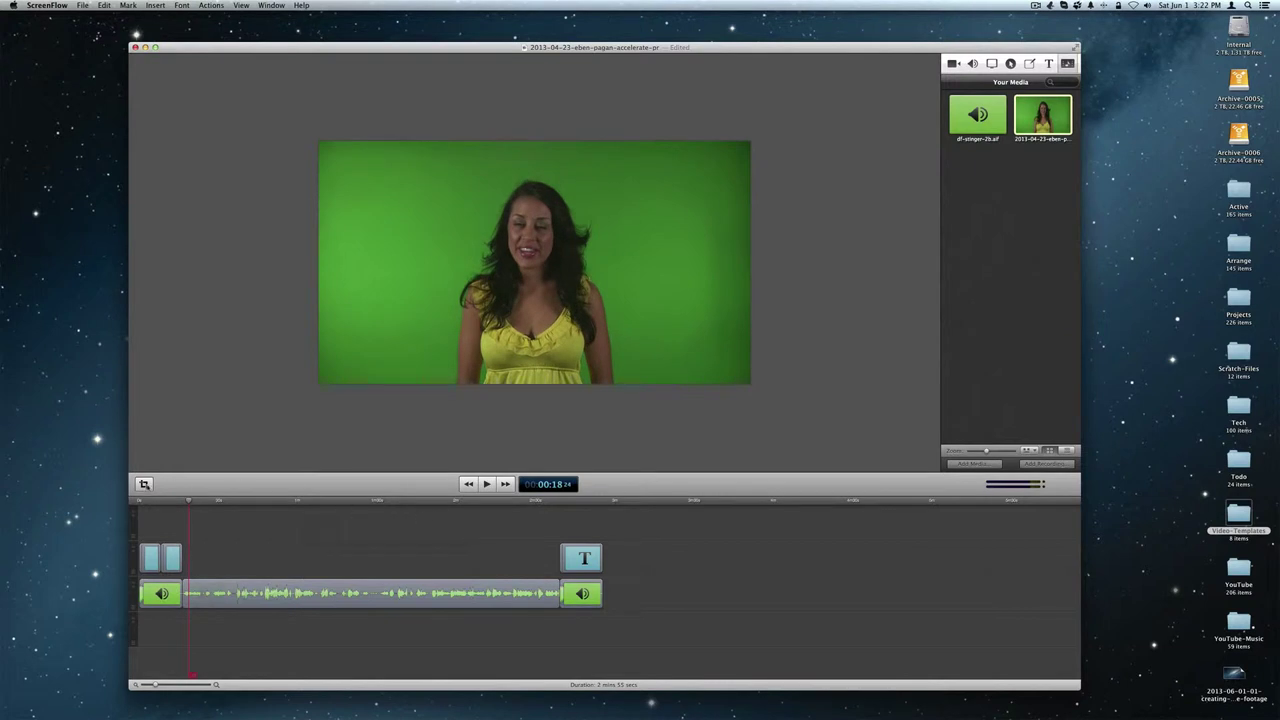
pyautogui.click(144, 484)
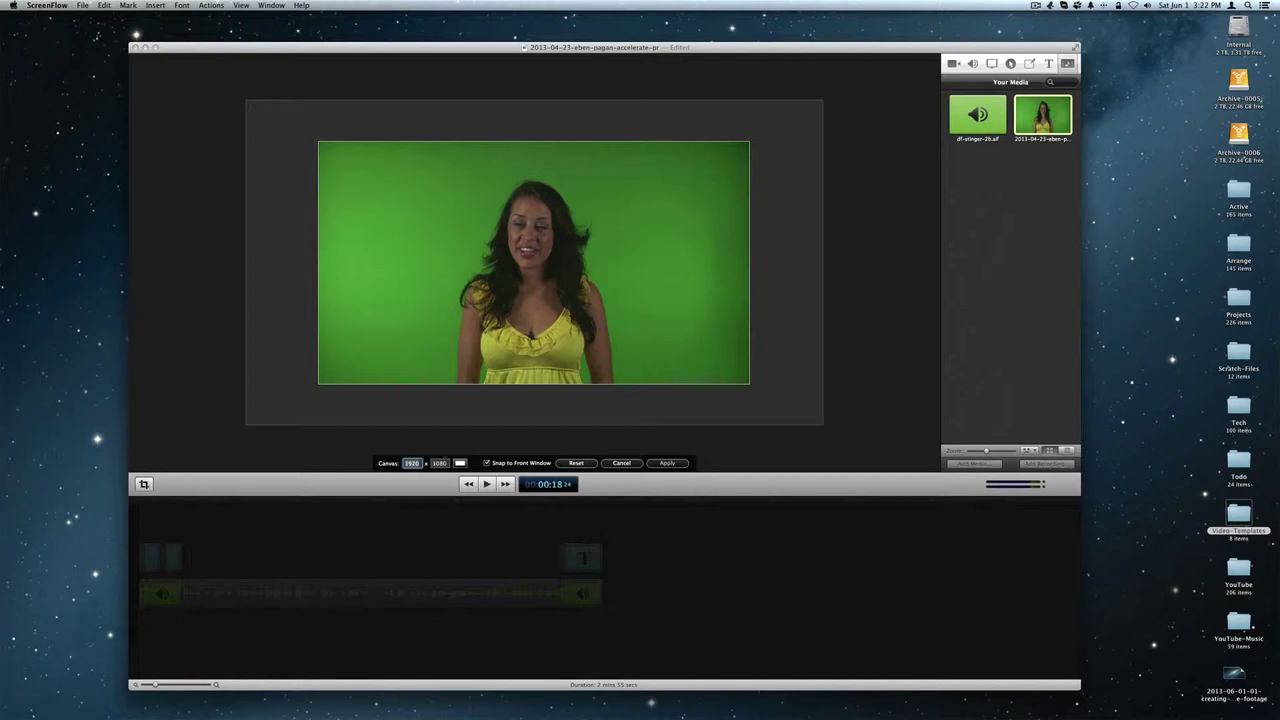
pyautogui.click(620, 463)
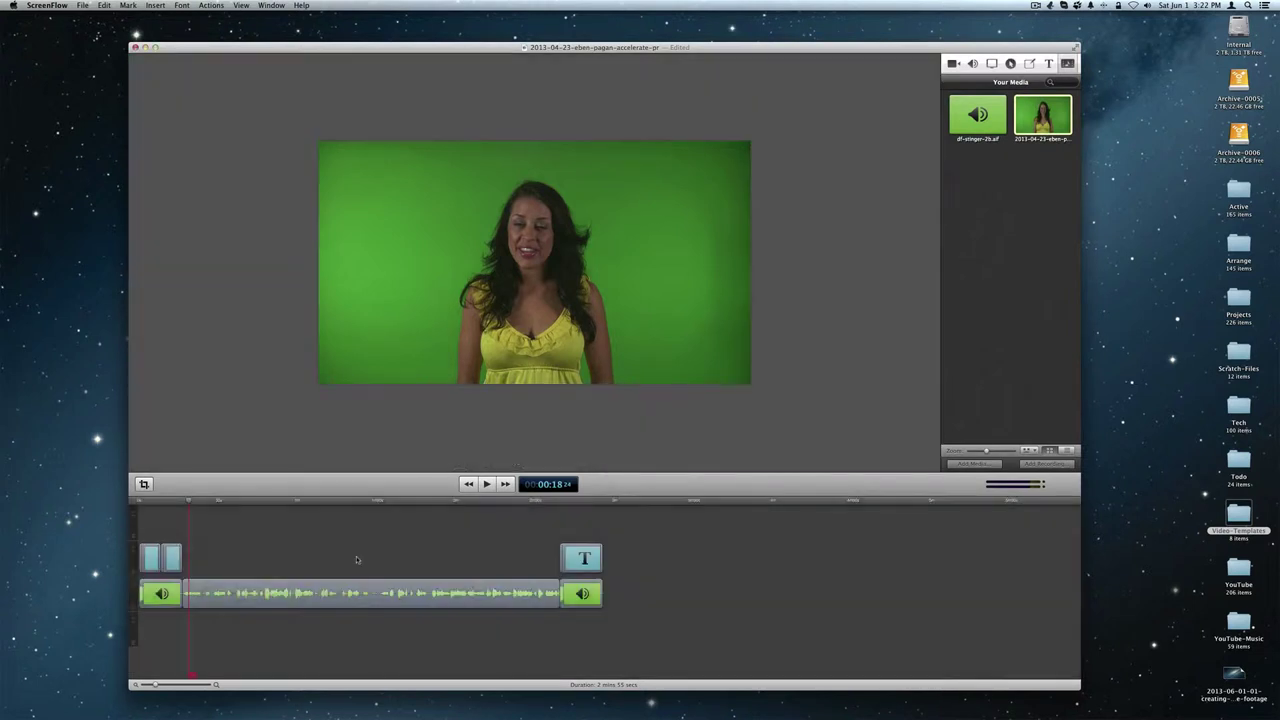
# - Add starting and ending transitions to the green-screen clip and place the playhead just before it
pyautogui.rightClick(349, 597)
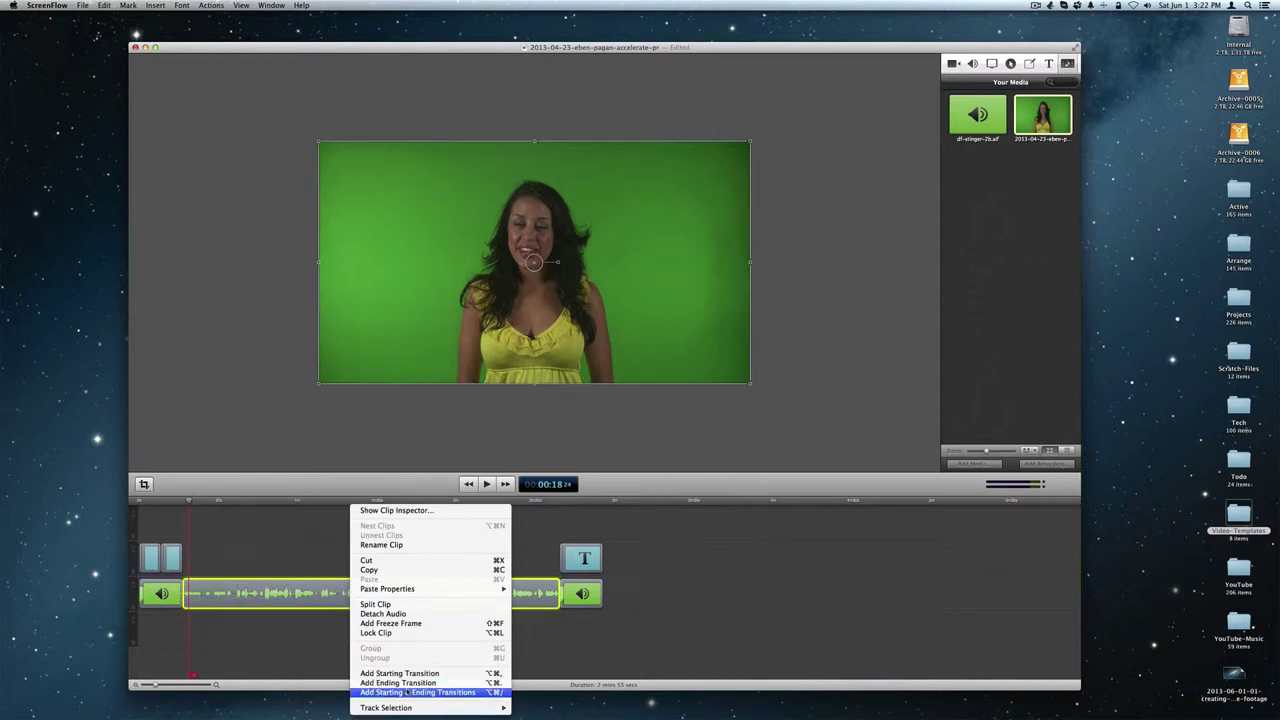
pyautogui.click(214, 531)
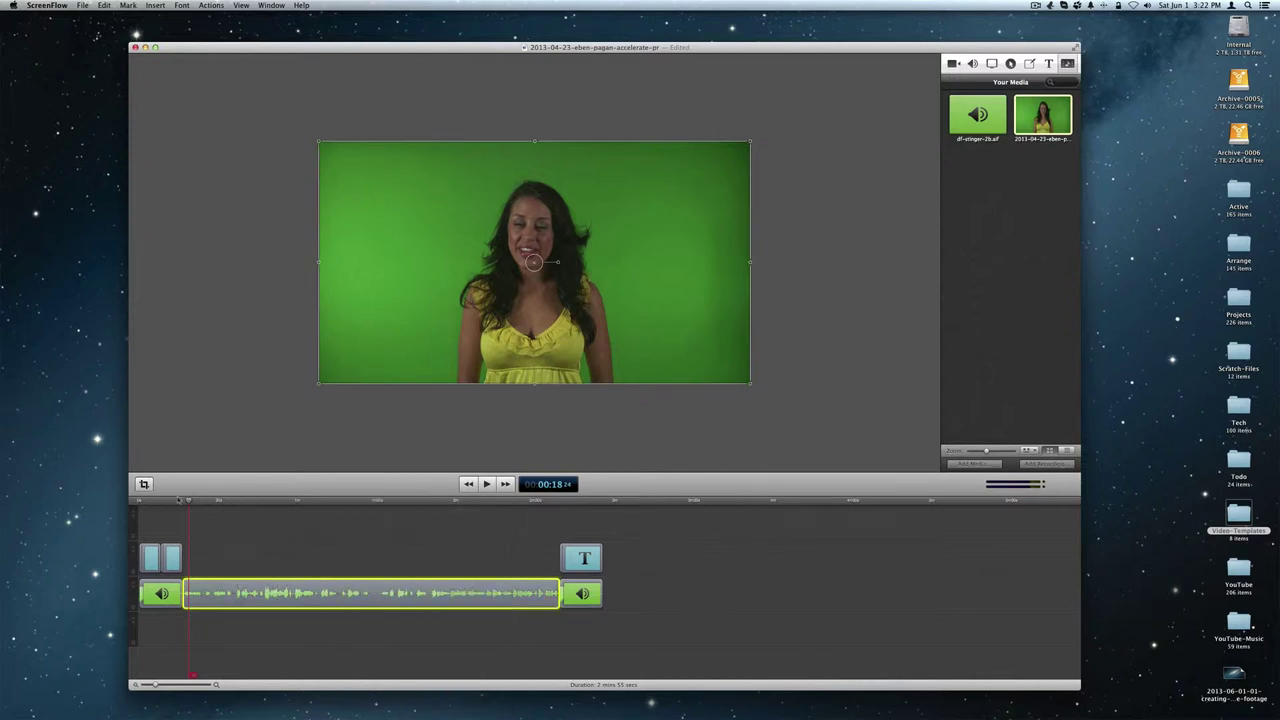
pyautogui.click(179, 500)
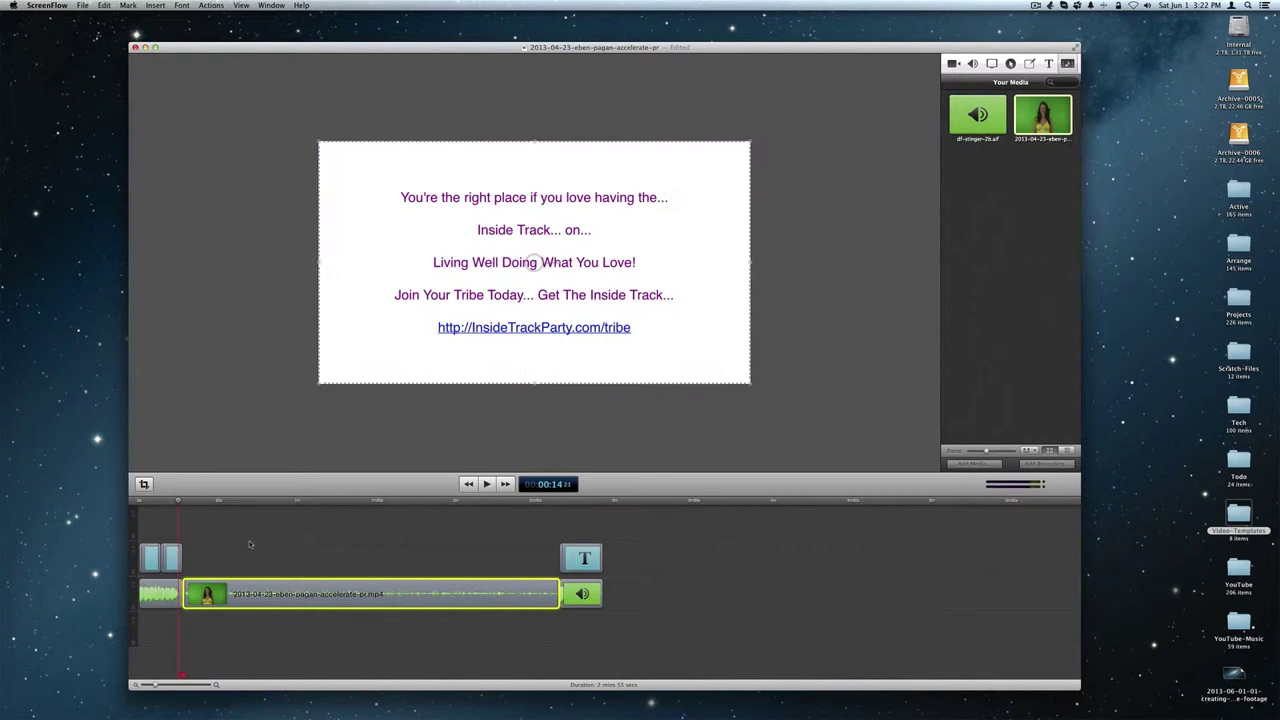
# - Preview the white fade from the text slide into the presenter, pause at 00:17, and deselect the clip
pyautogui.click(487, 484)
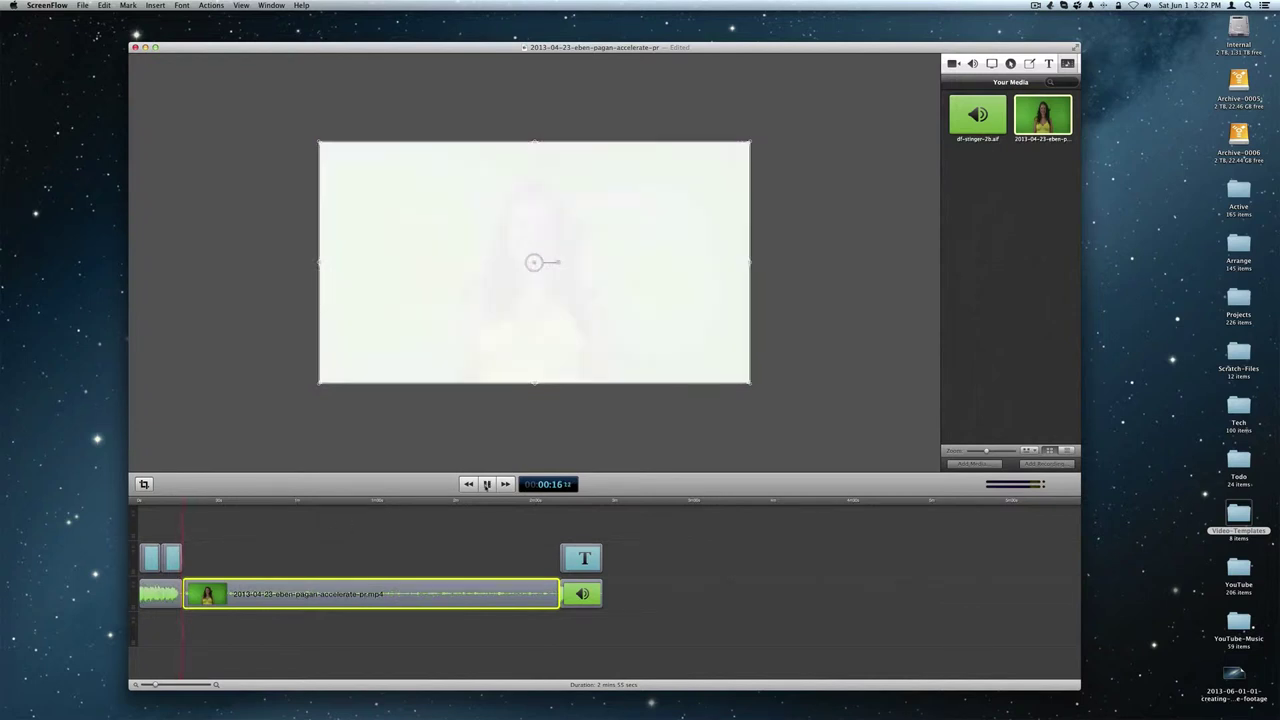
pyautogui.click(487, 484)
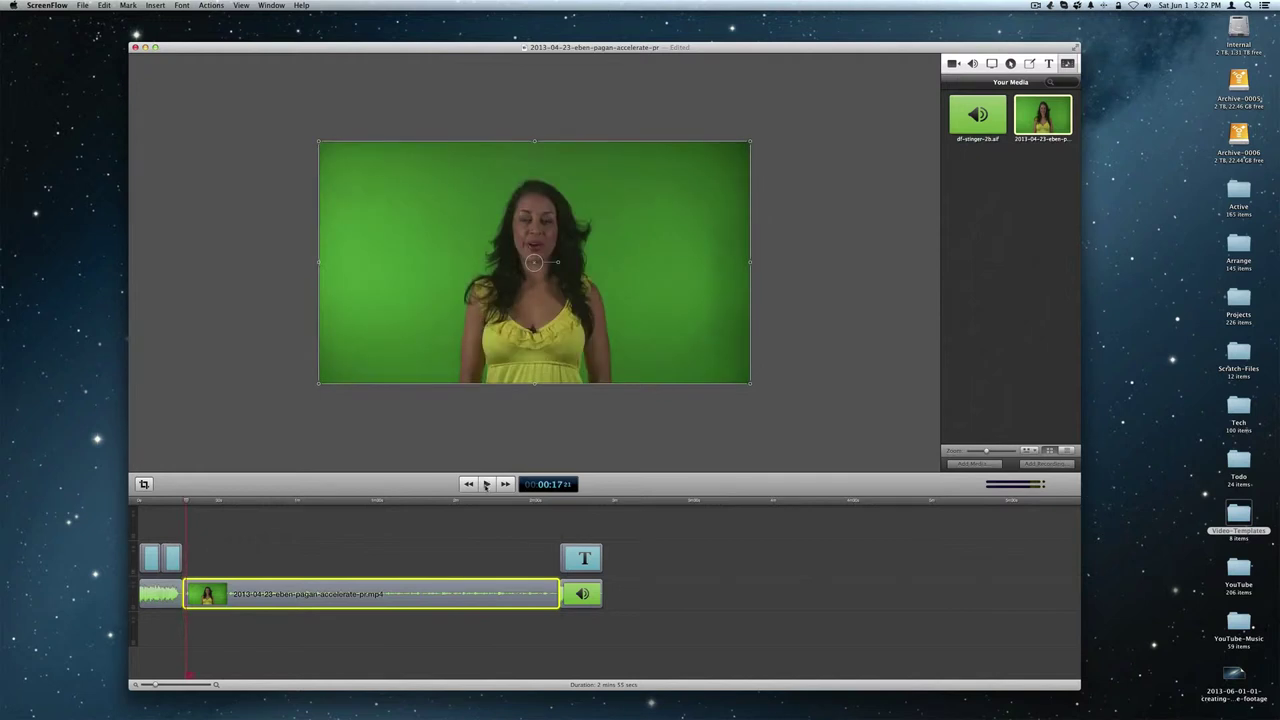
pyautogui.click(651, 429)
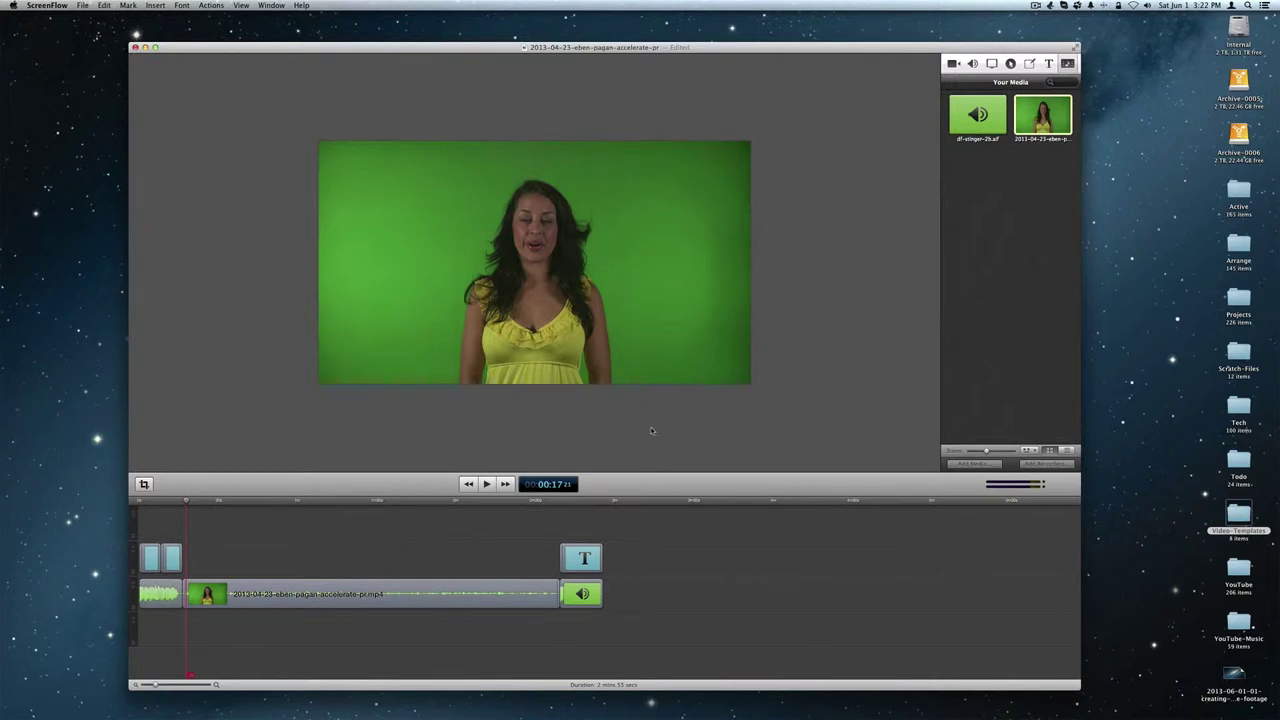
# - Start a movie export at 100% size (1920 x 1080) and open the custom video compression settings
pyautogui.click(83, 5)
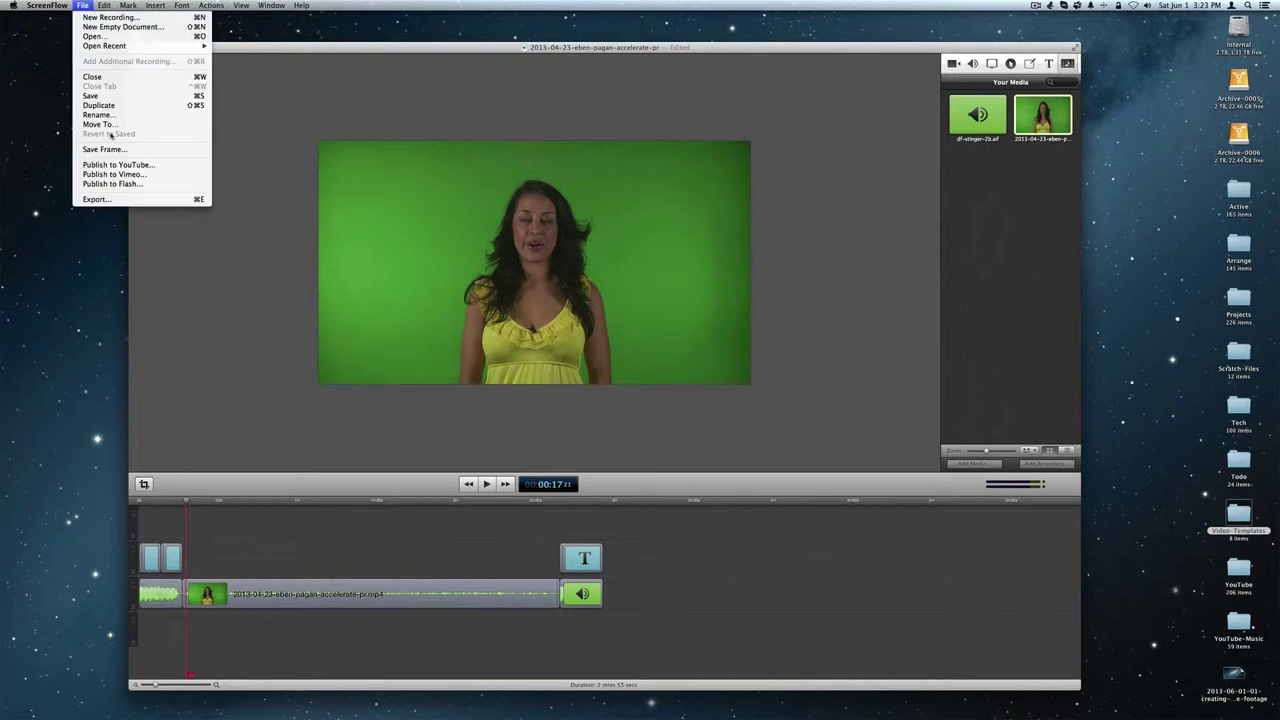
pyautogui.click(105, 200)
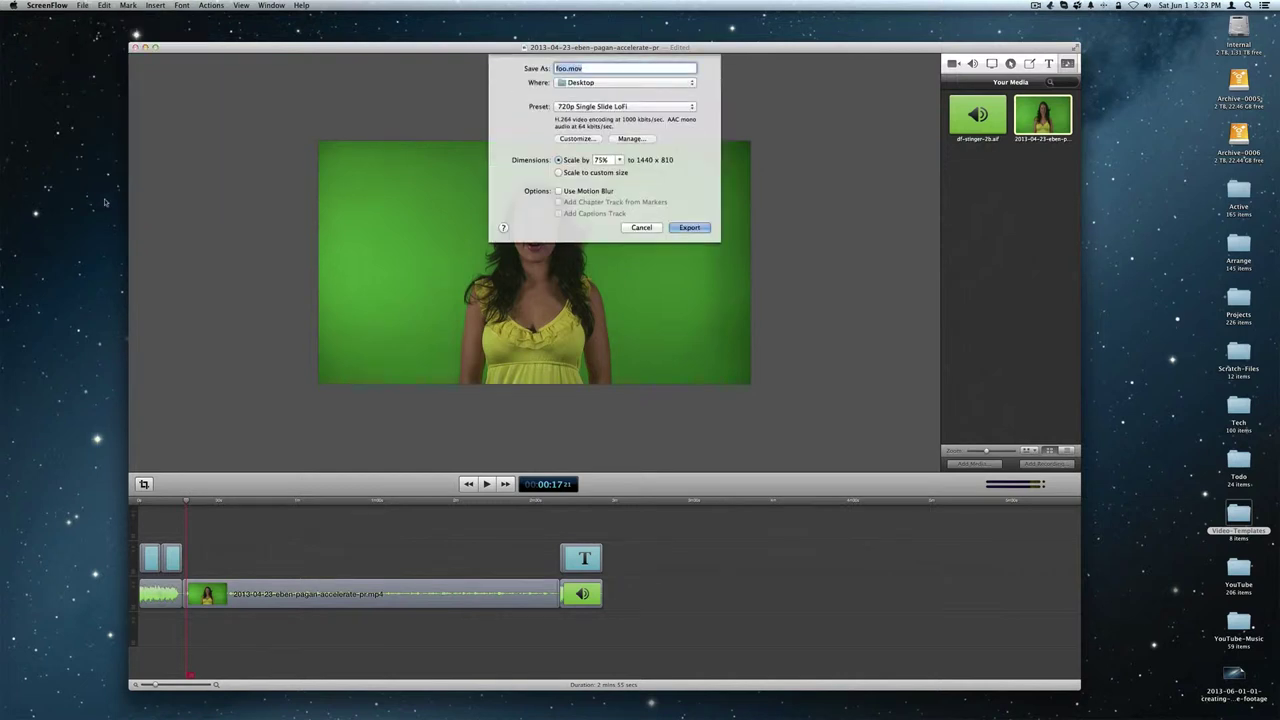
pyautogui.click(620, 160)
pyautogui.click(612, 170)
pyautogui.click(580, 138)
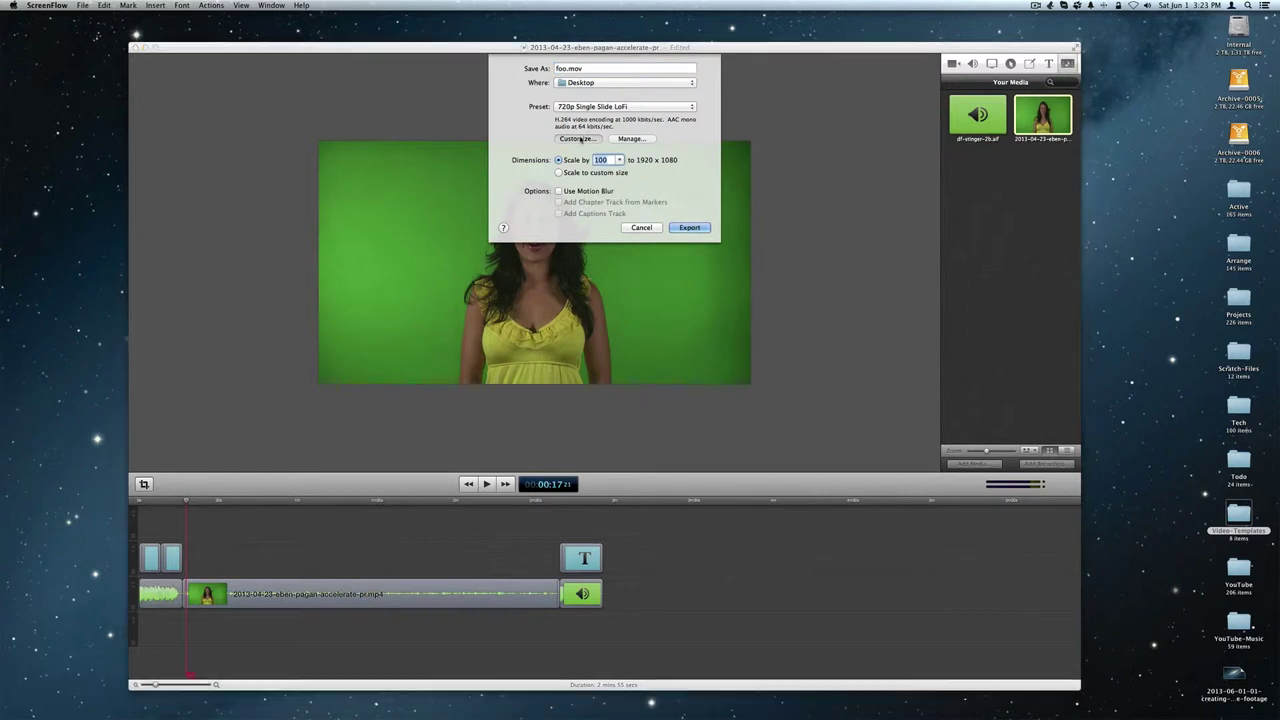
pyautogui.click(585, 139)
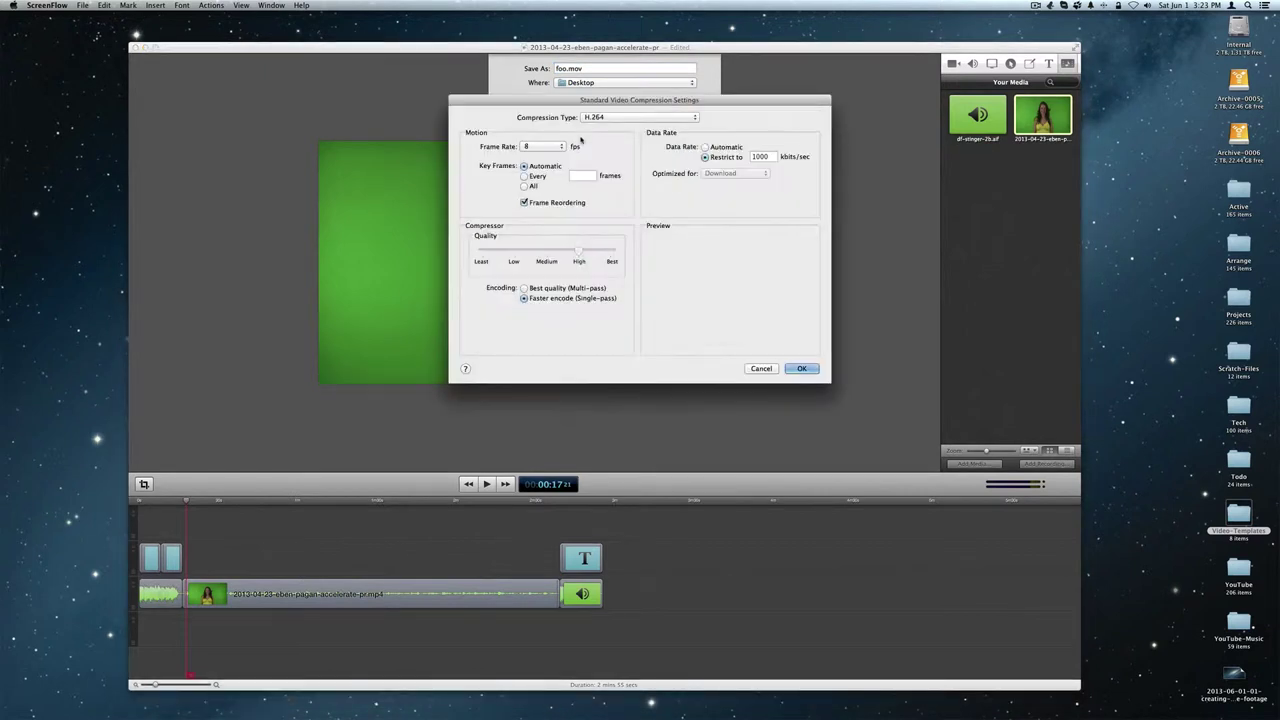
# - Set the frame rate to Current and restrict the data rate to 5000 kbits/sec
pyautogui.click(544, 147)
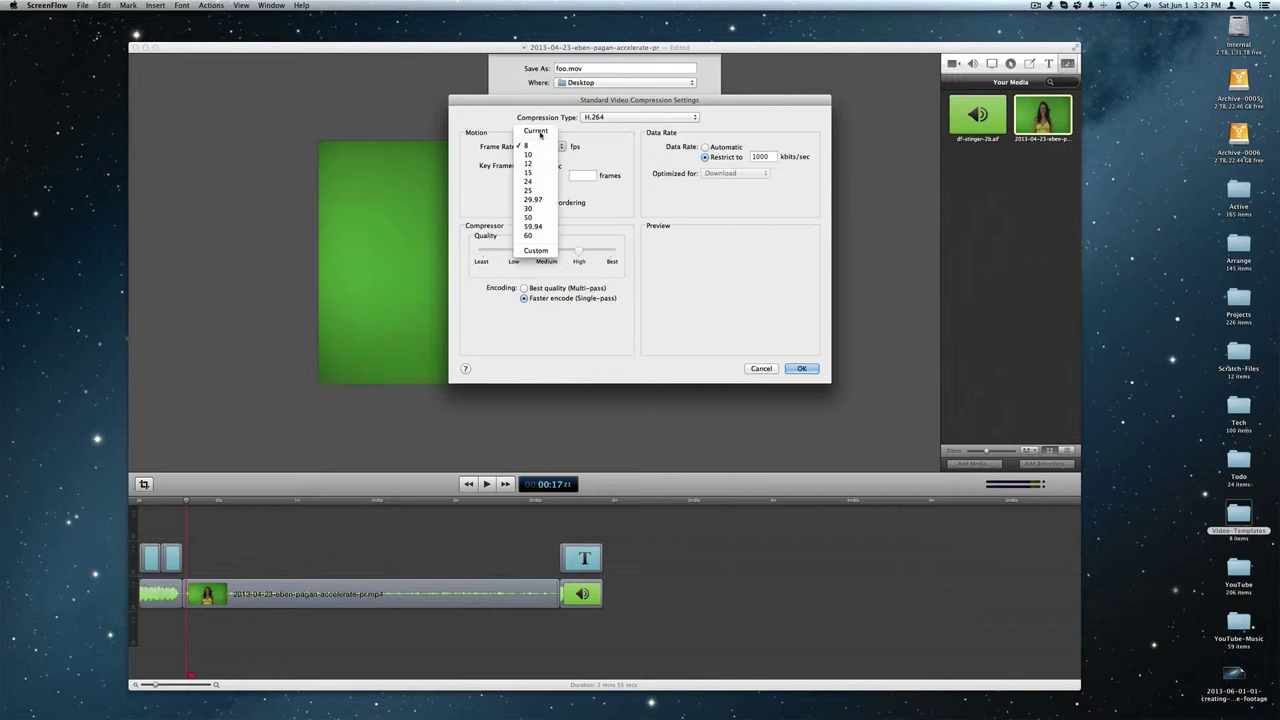
pyautogui.click(540, 132)
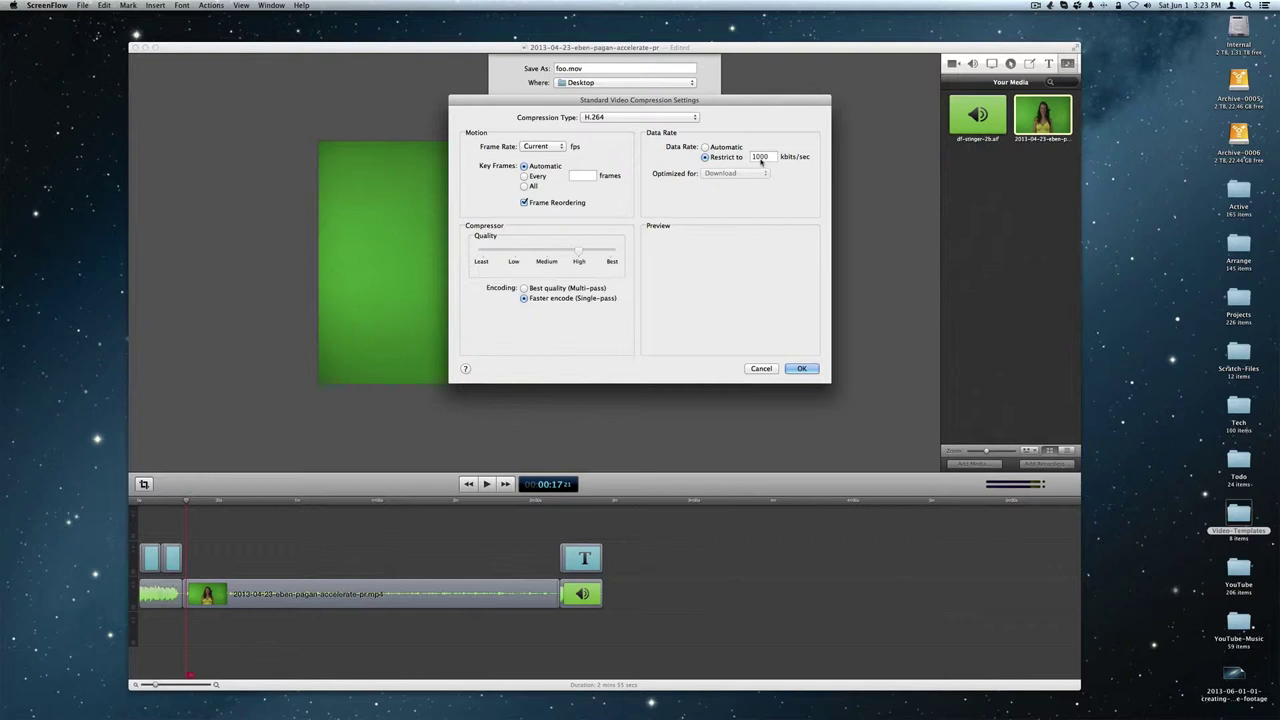
pyautogui.click(538, 146)
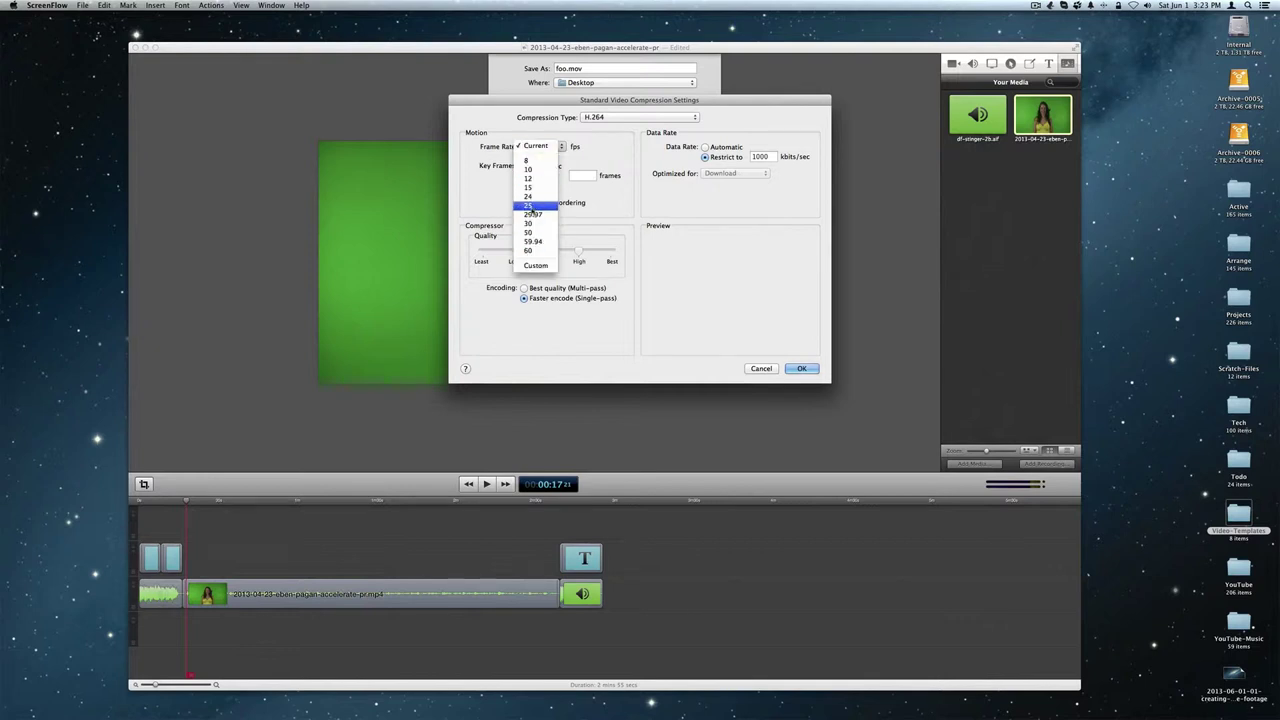
pyautogui.click(540, 161)
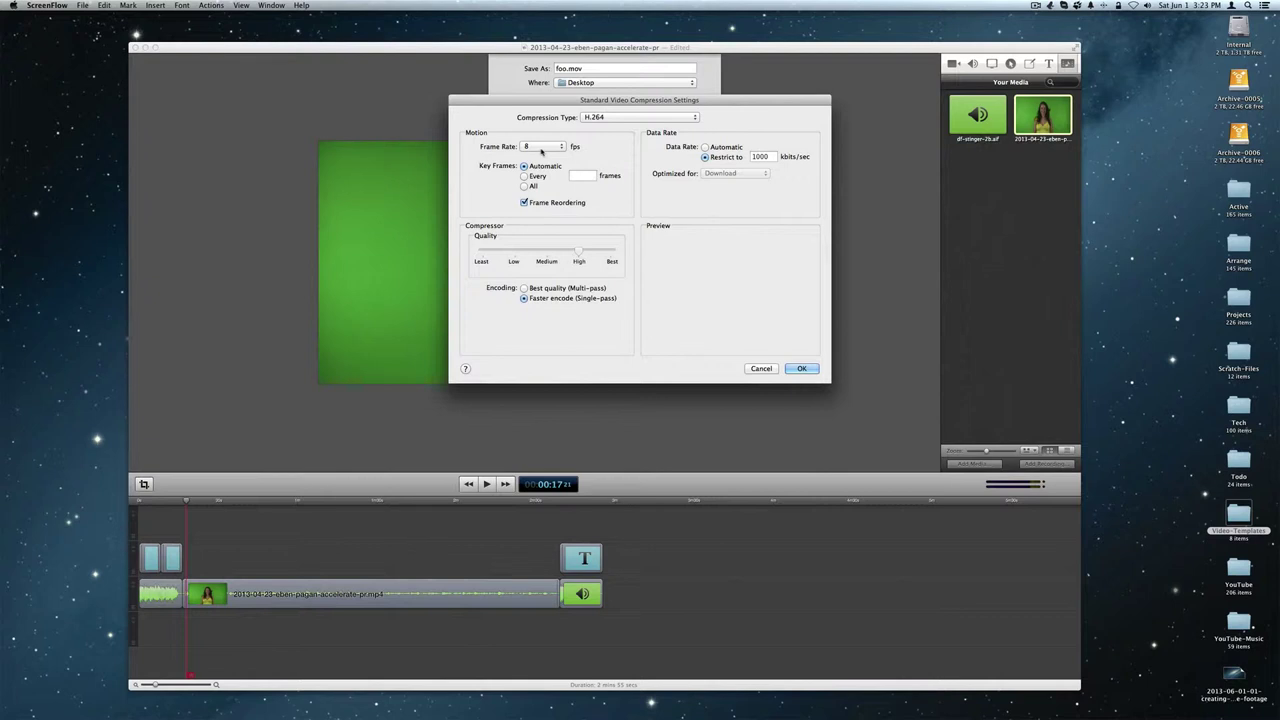
pyautogui.click(542, 148)
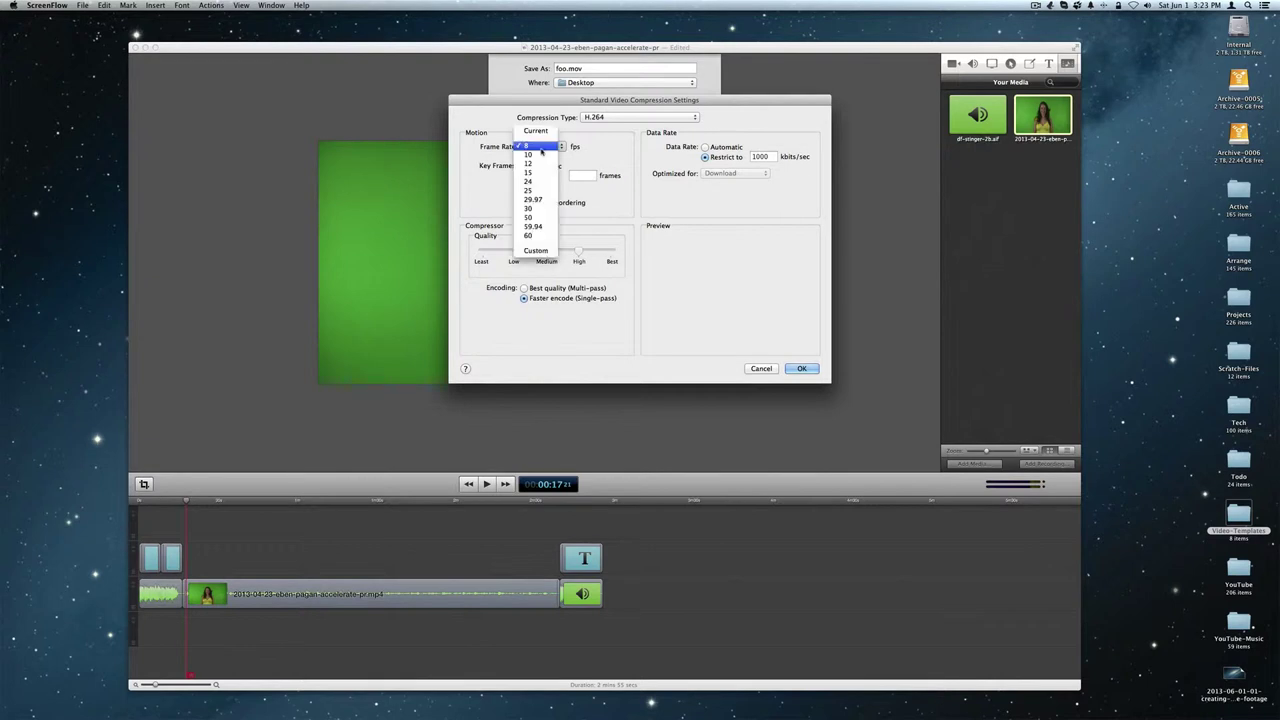
pyautogui.click(543, 133)
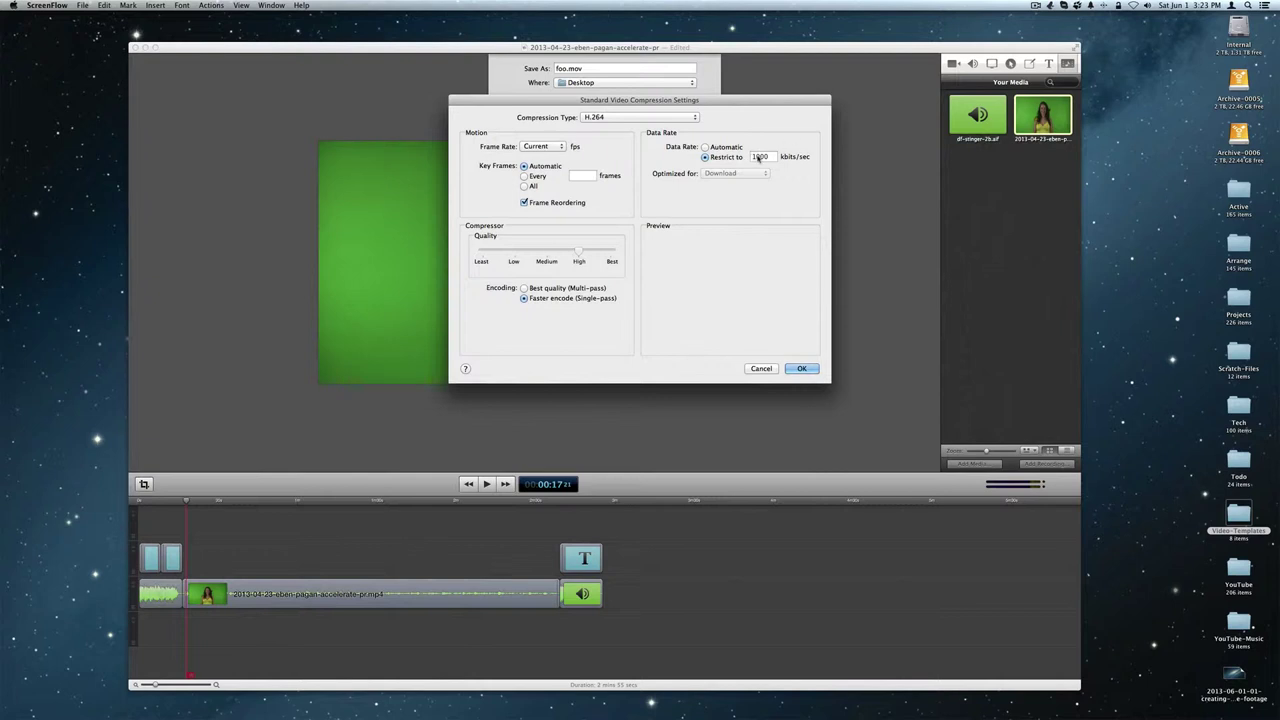
pyautogui.doubleClick(760, 157)
pyautogui.write('5000')
# - Confirm the video compression settings and review the AAC audio render quality options
pyautogui.click(802, 369)
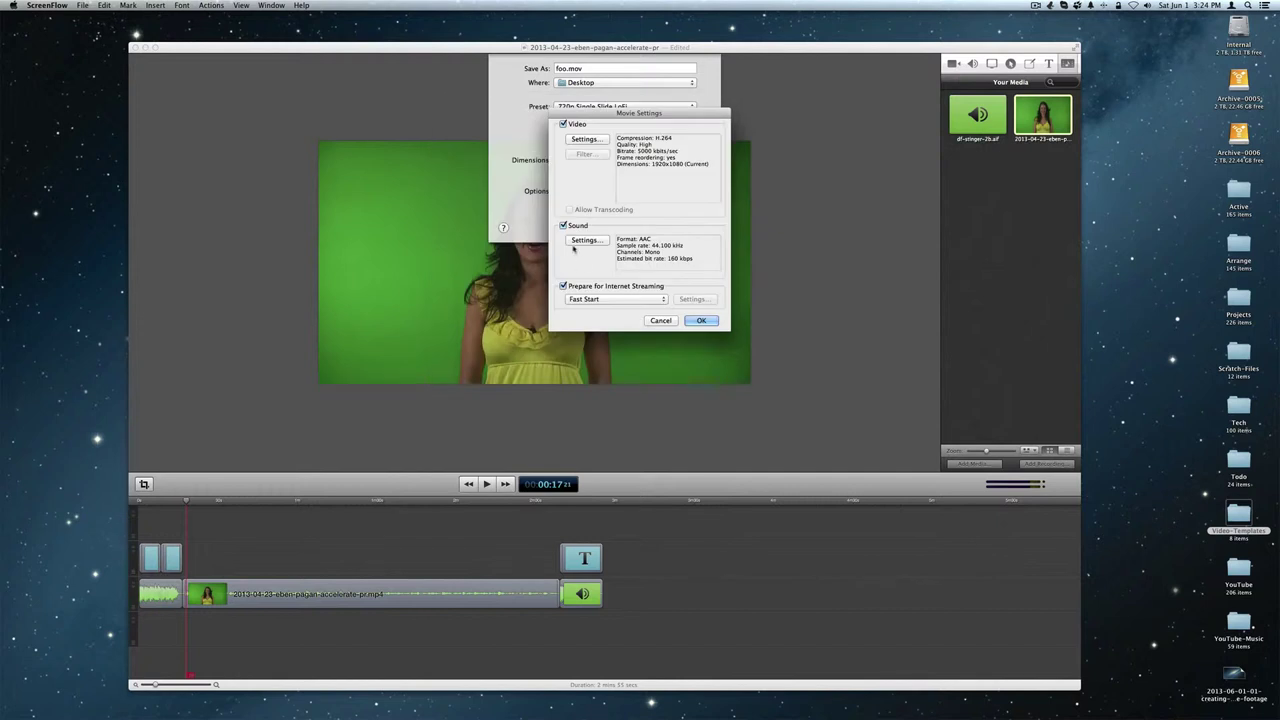
pyautogui.click(585, 241)
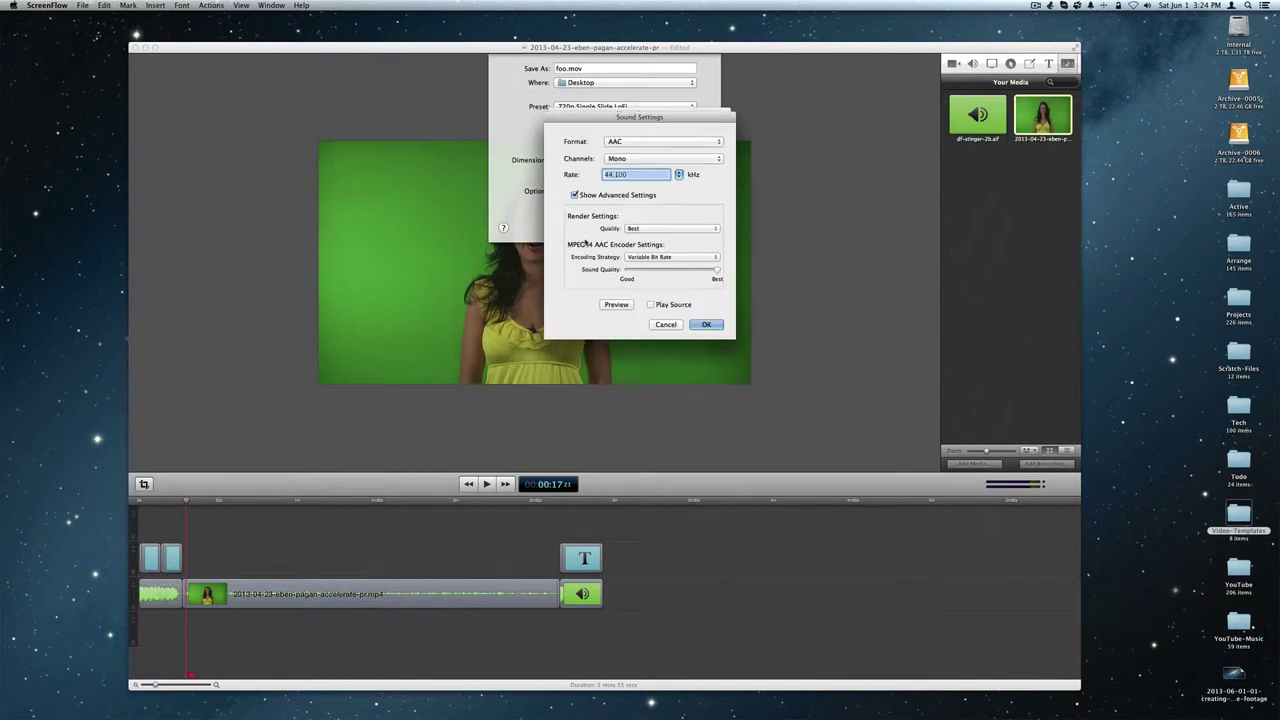
pyautogui.click(642, 228)
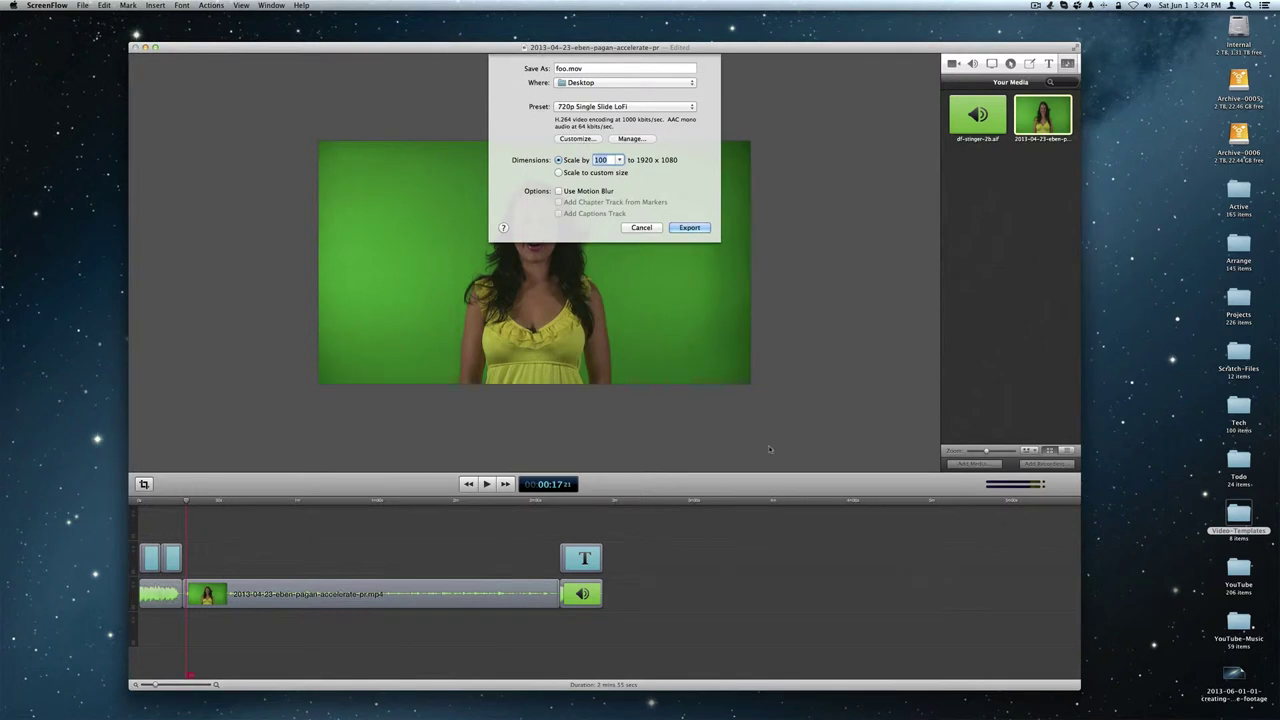
# - Accept the sound and movie settings, leaving the 720p Single Slide LoFi [Customized] preset
pyautogui.moveTo(784, 47); pyautogui.dragTo(790, 115)
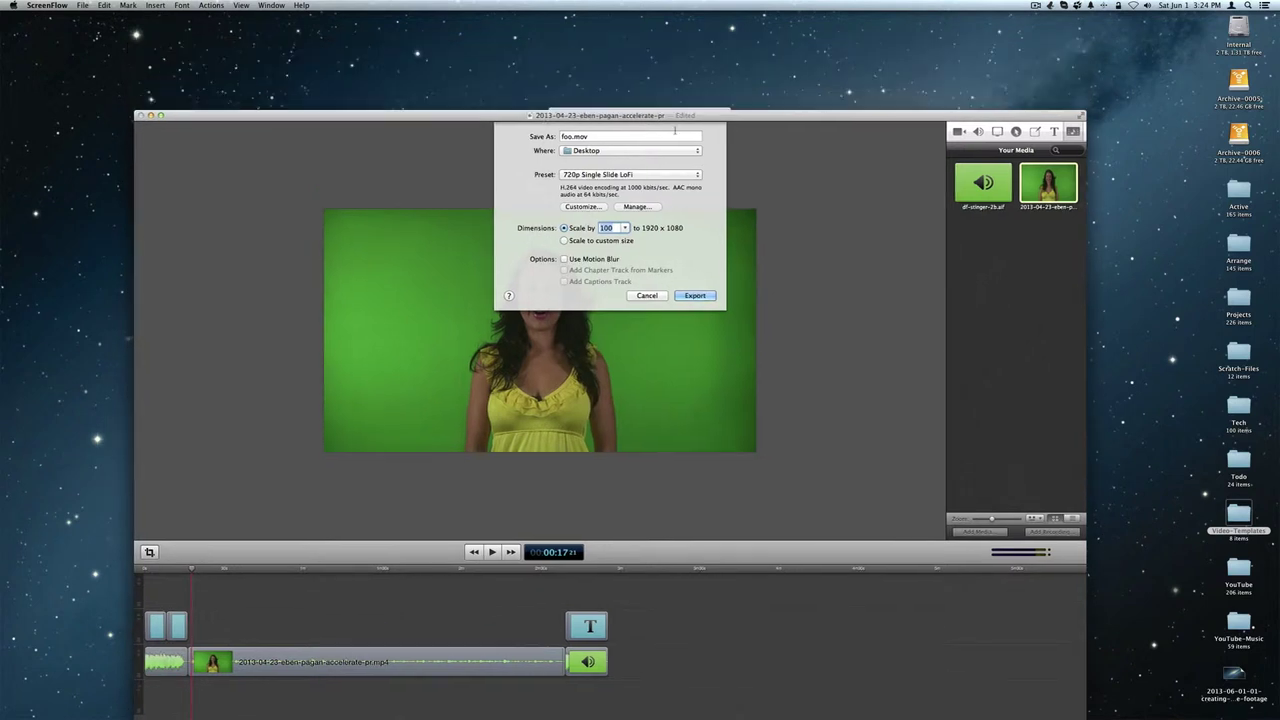
pyautogui.moveTo(676, 116); pyautogui.dragTo(674, 193)
pyautogui.moveTo(707, 115); pyautogui.dragTo(1116, 67)
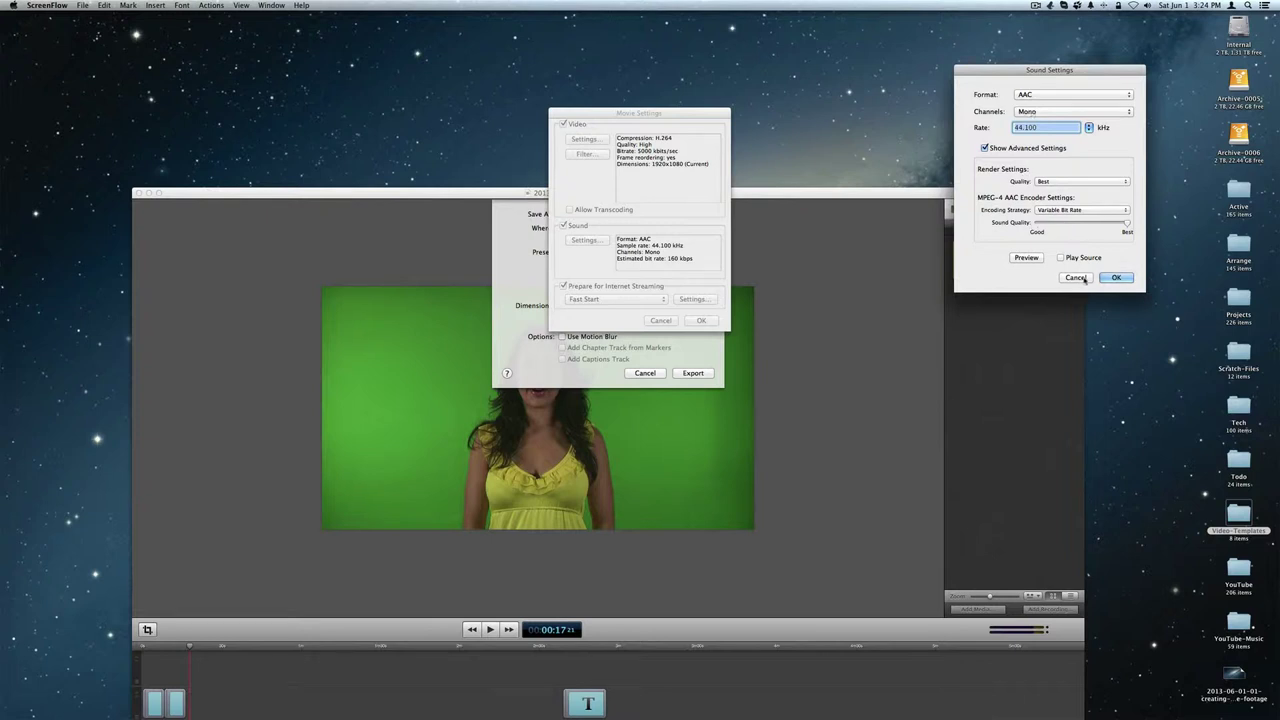
pyautogui.click(1117, 278)
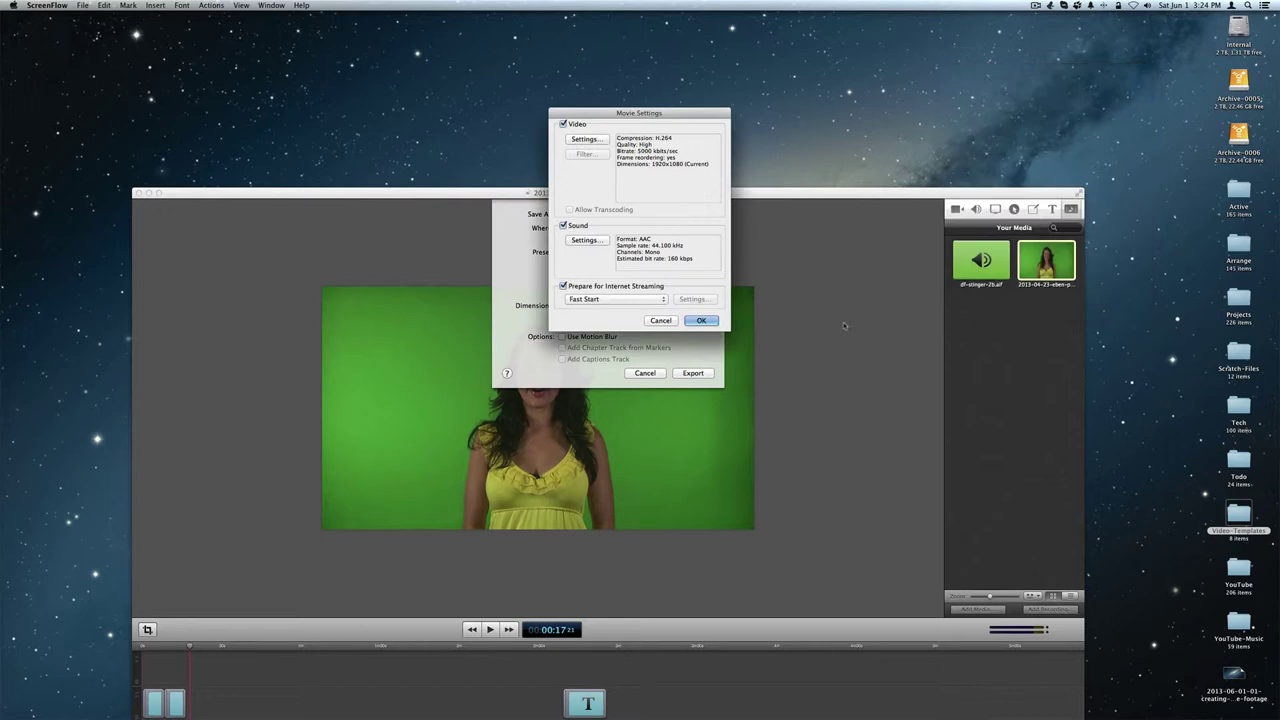
pyautogui.click(701, 320)
pyautogui.moveTo(702, 195); pyautogui.dragTo(716, 44)
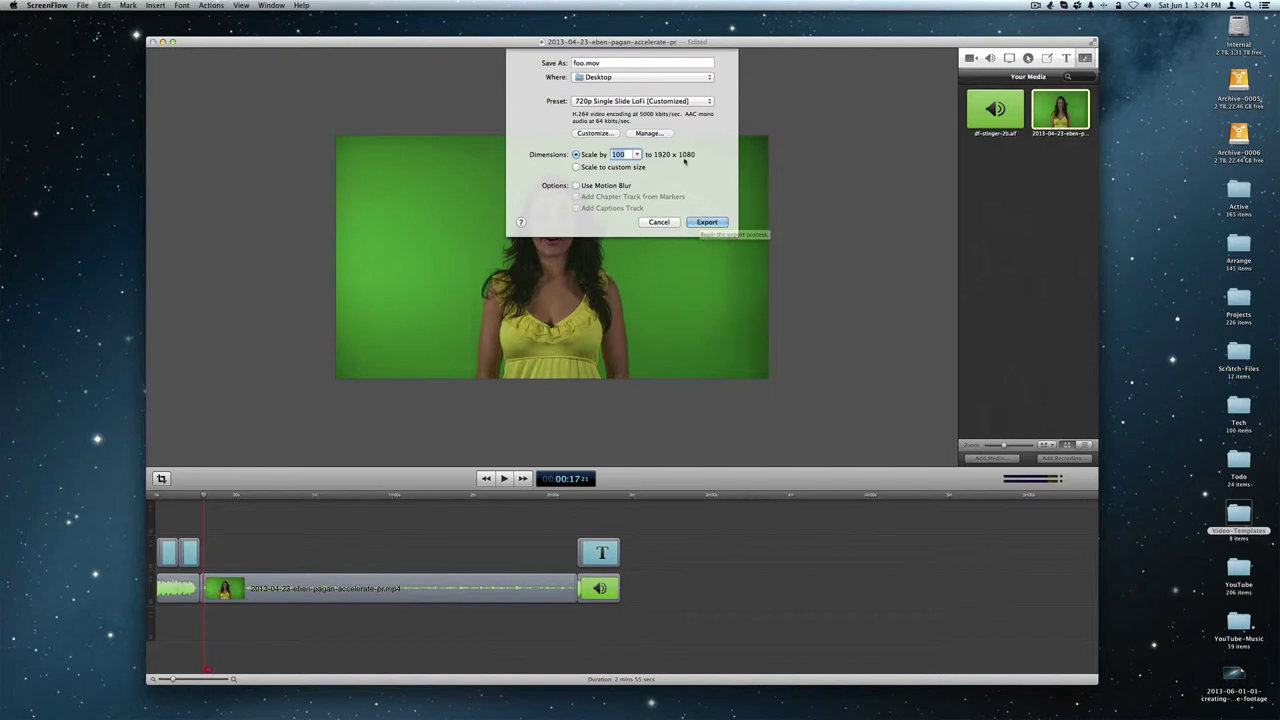
# - Open Todo > prreach-assets in Finder and make the accelerate-pr project's name editable to copy it
pyautogui.moveTo(957, 45); pyautogui.dragTo(988, 68)
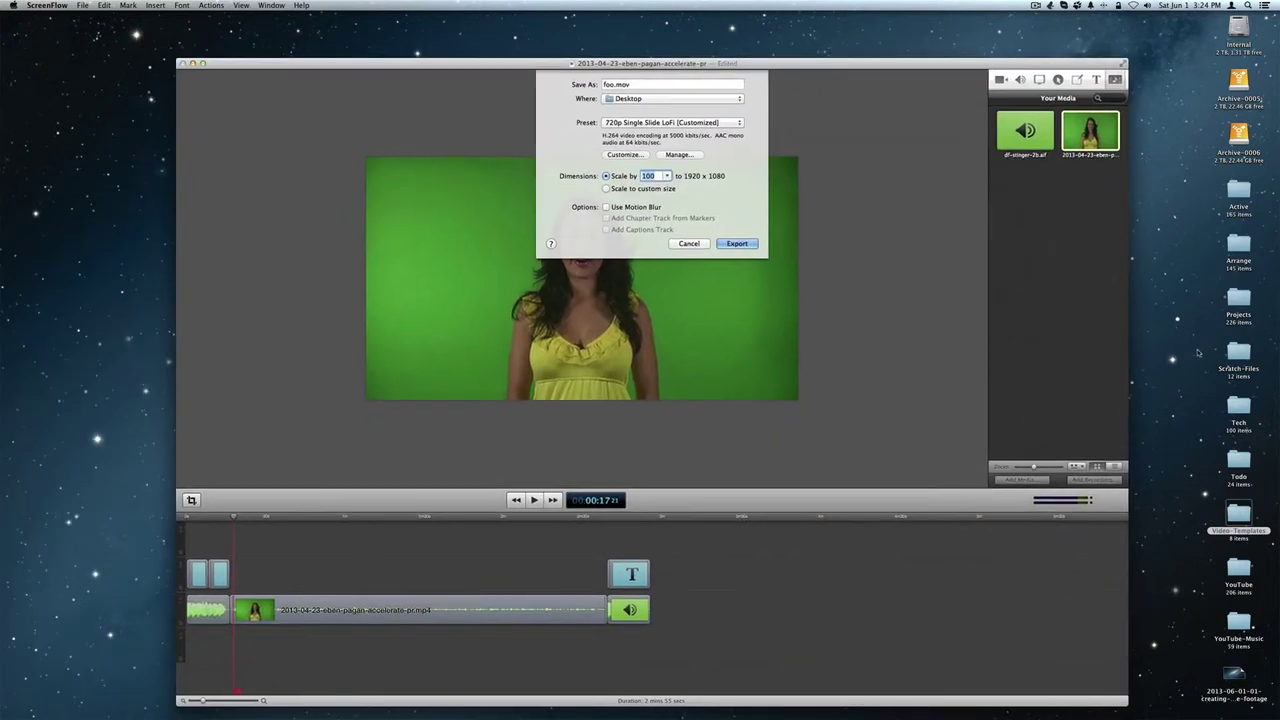
pyautogui.doubleClick(1236, 516)
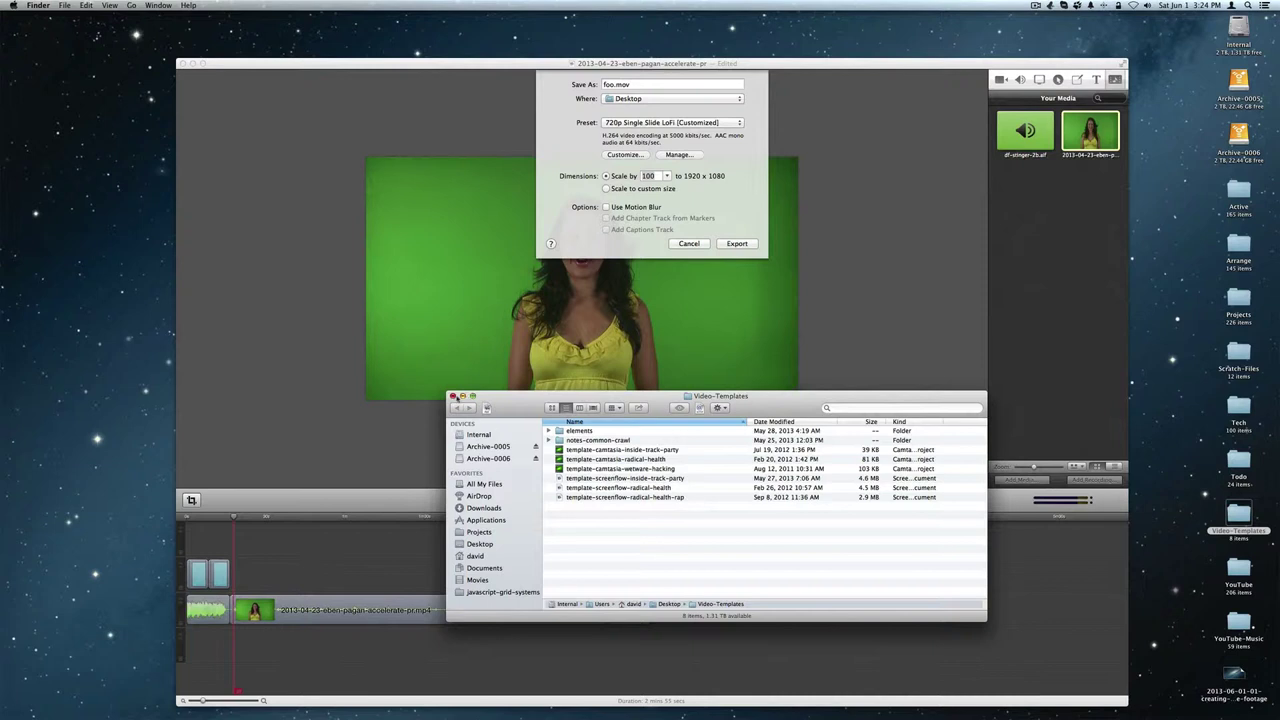
pyautogui.click(453, 397)
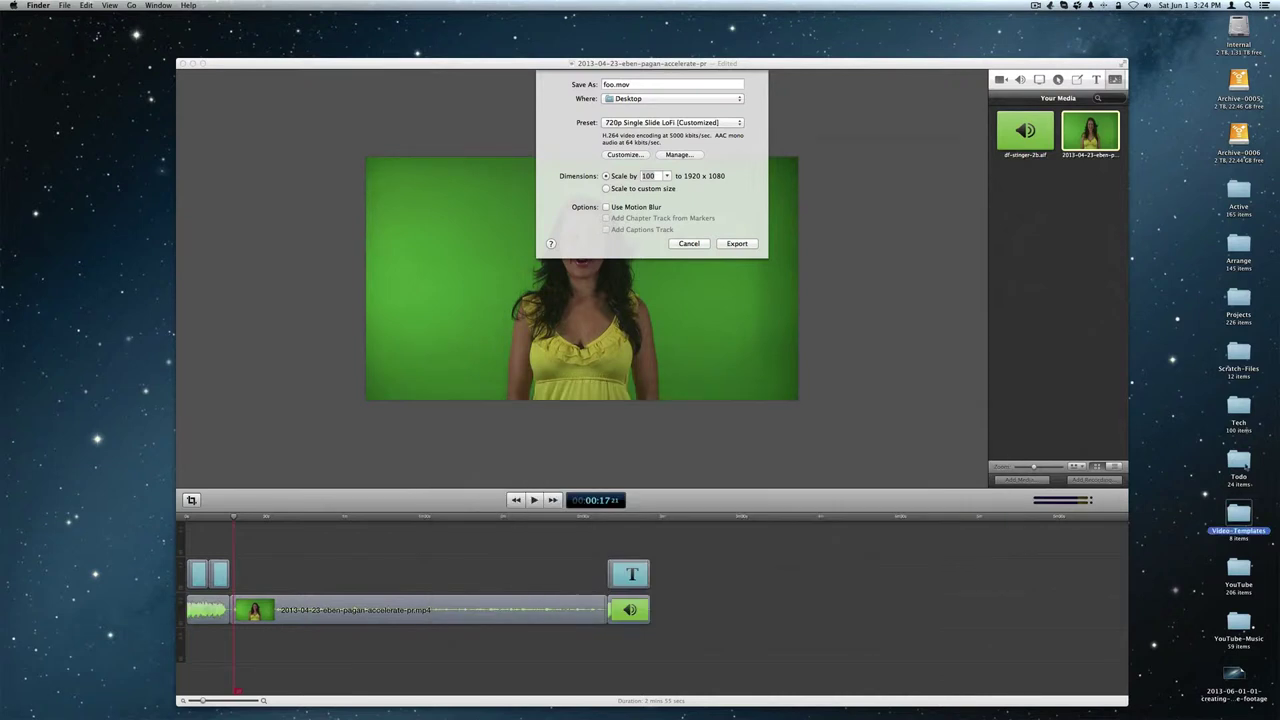
pyautogui.doubleClick(1240, 462)
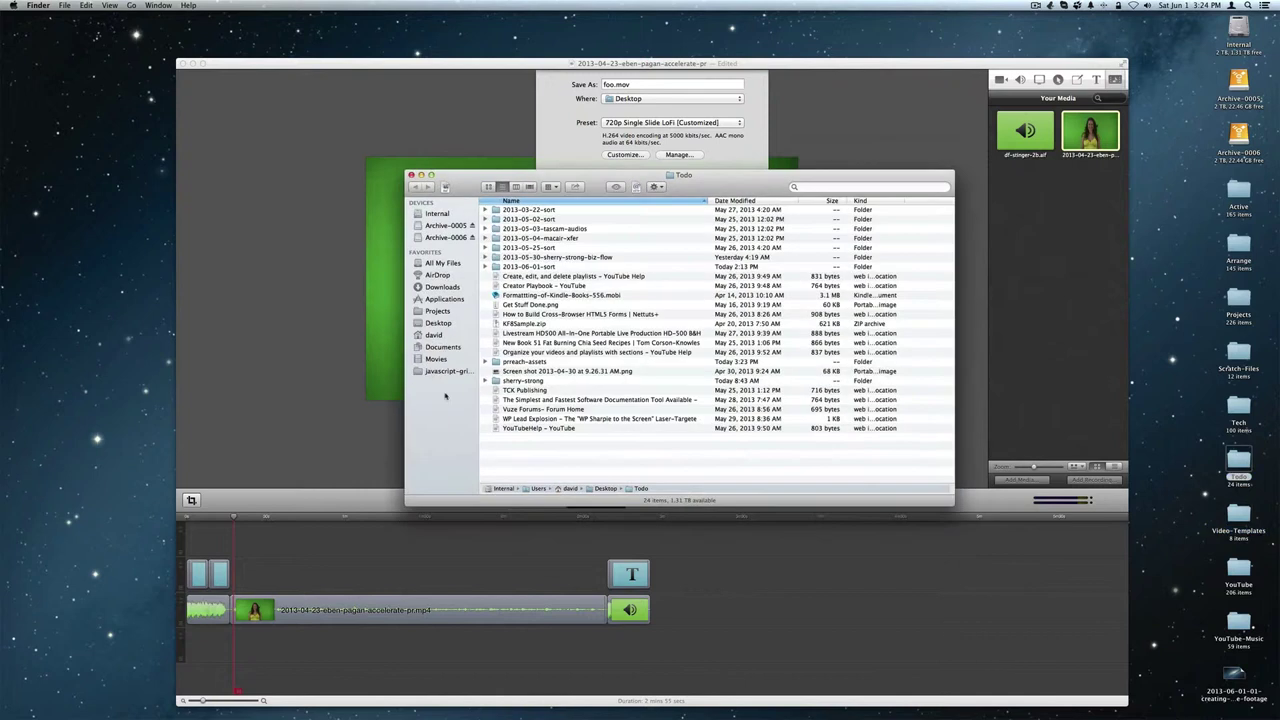
pyautogui.doubleClick(527, 361)
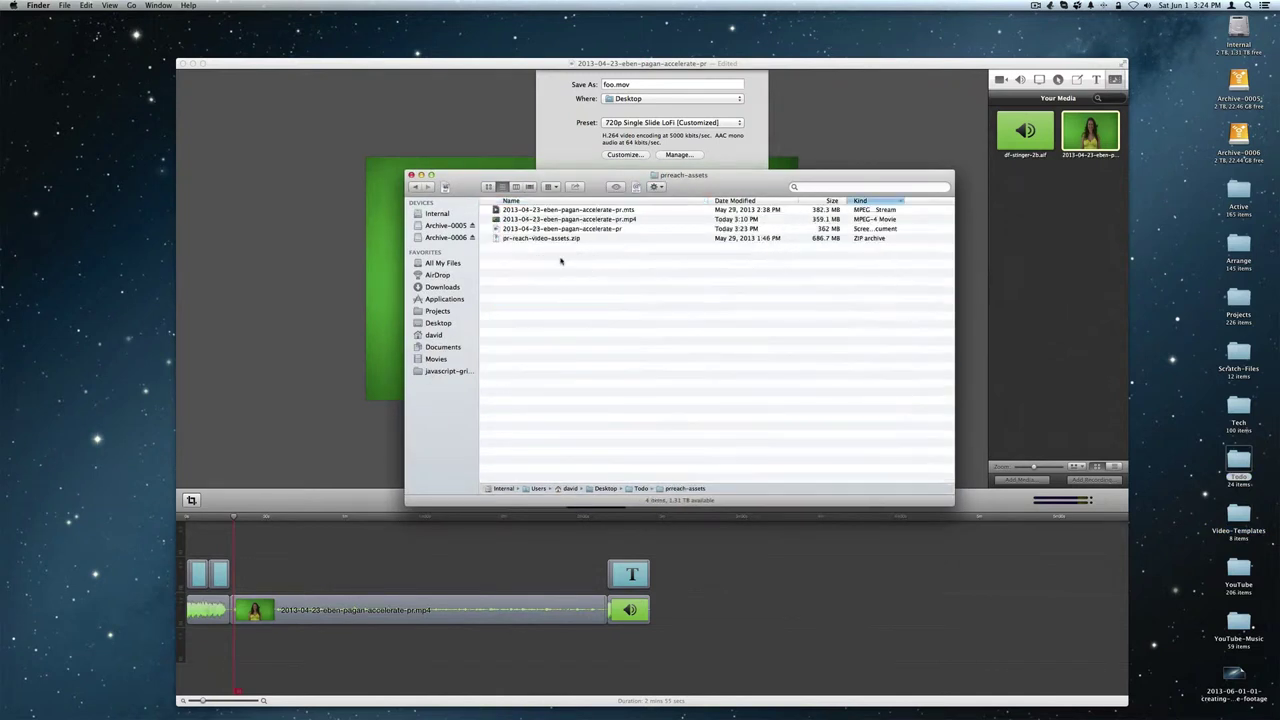
pyautogui.click(577, 229)
pyautogui.click(605, 229)
pyautogui.press('super+c')
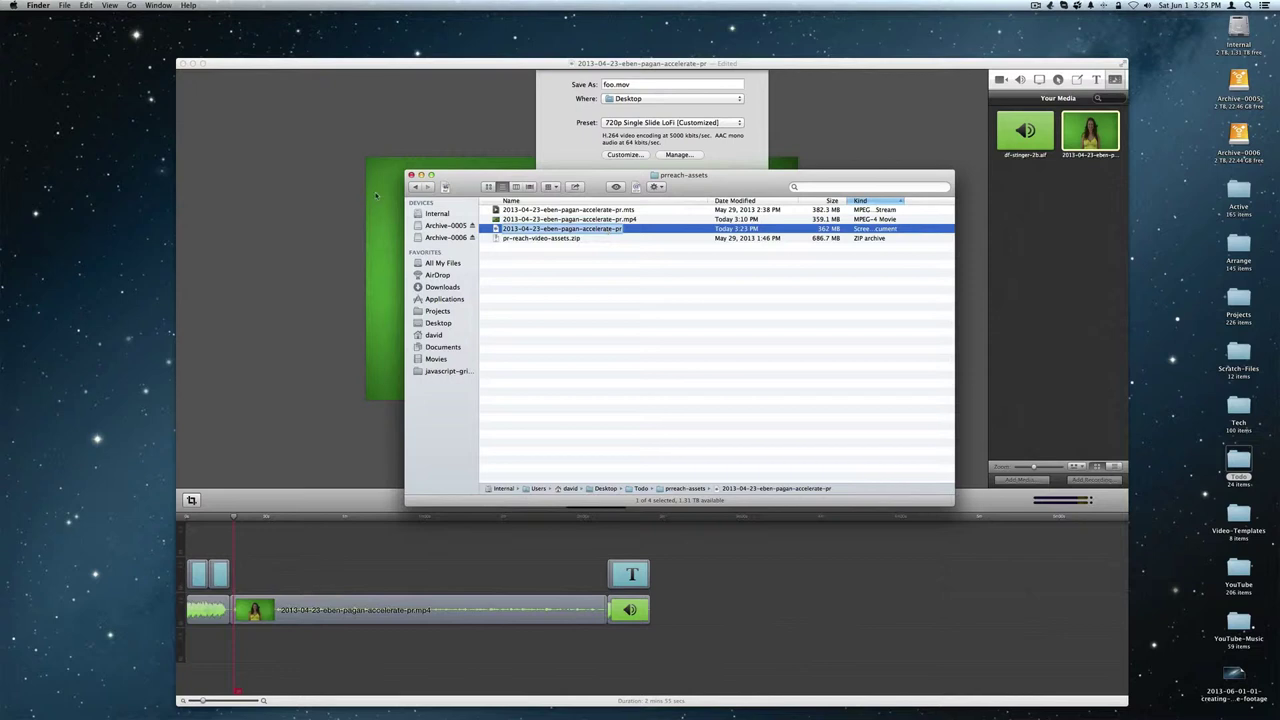
# - Paste the copied project name as the export file name
pyautogui.click(411, 175)
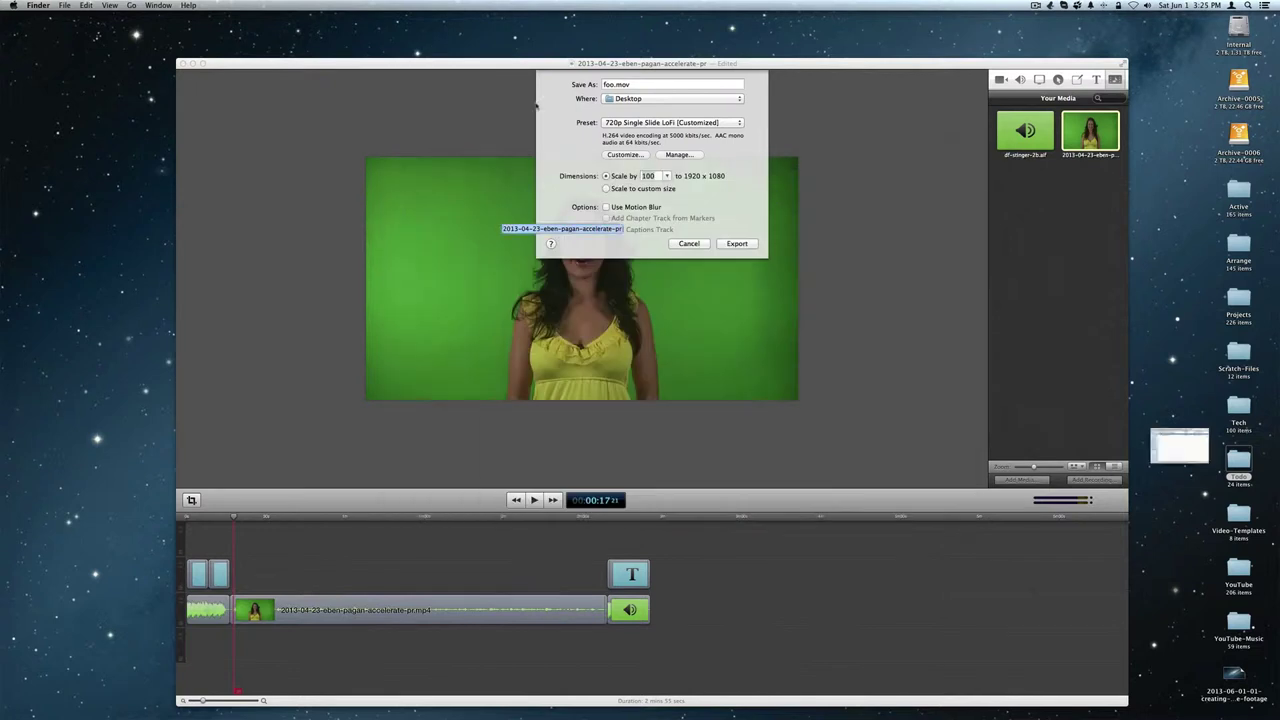
pyautogui.click(595, 91)
pyautogui.press('super+v')
# - Set the save location to Todo > prreach-assets and start the export
pyautogui.click(643, 101)
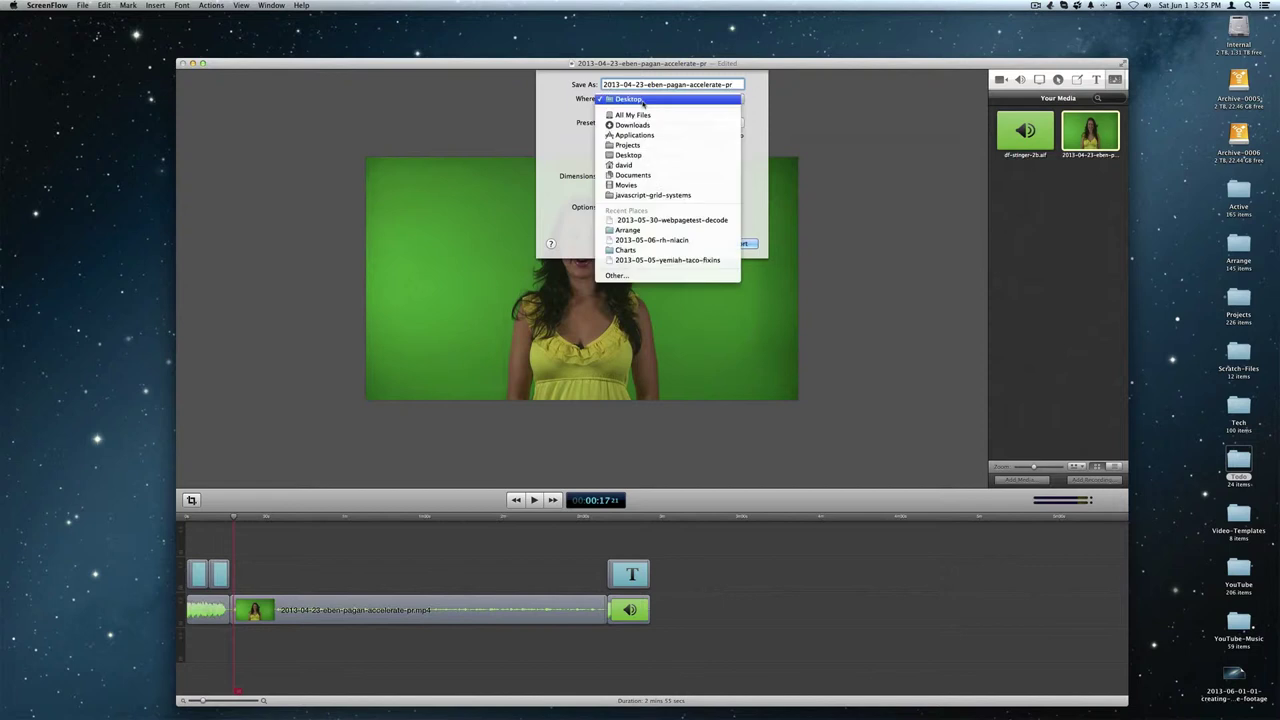
pyautogui.click(625, 275)
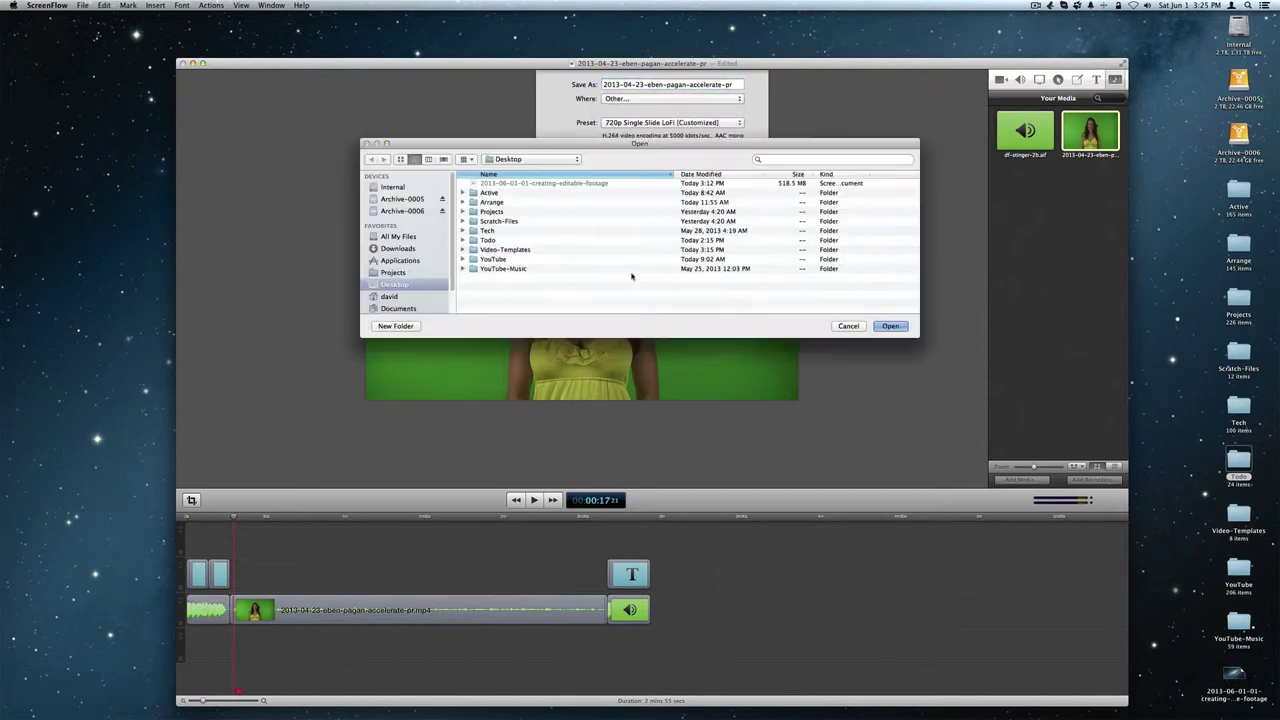
pyautogui.doubleClick(495, 240)
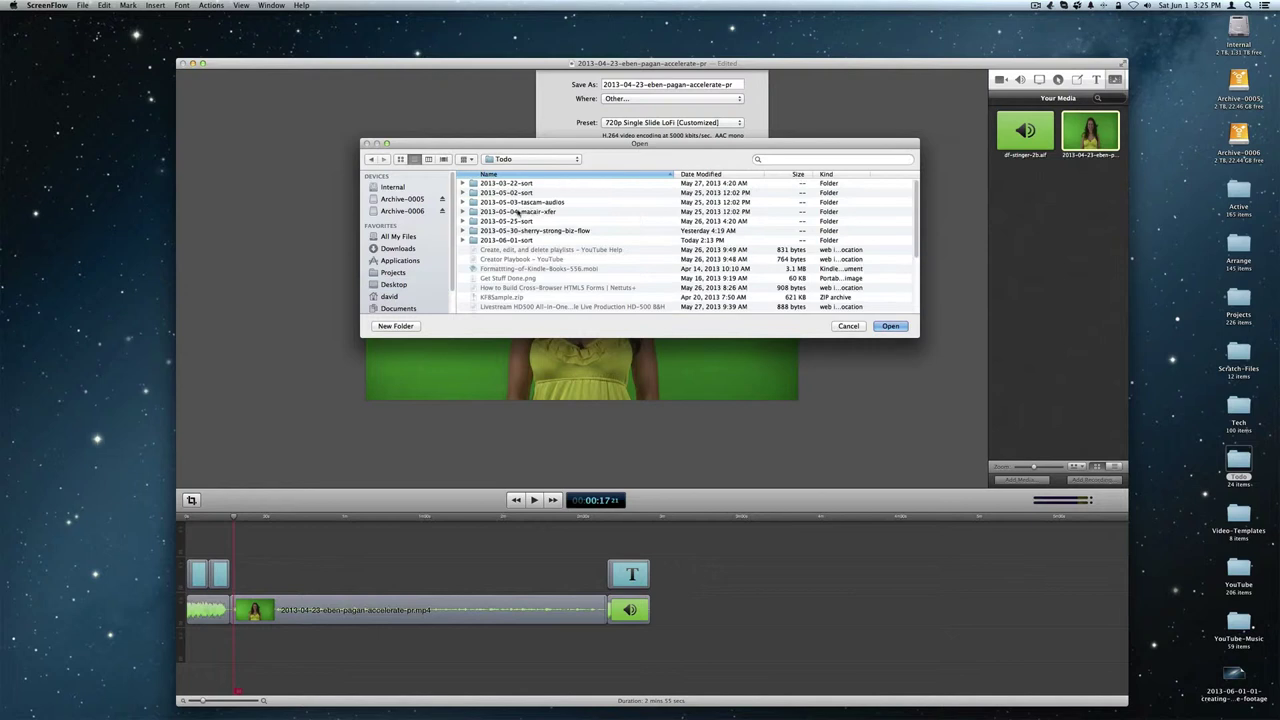
pyautogui.scroll(-5, 550, 231)
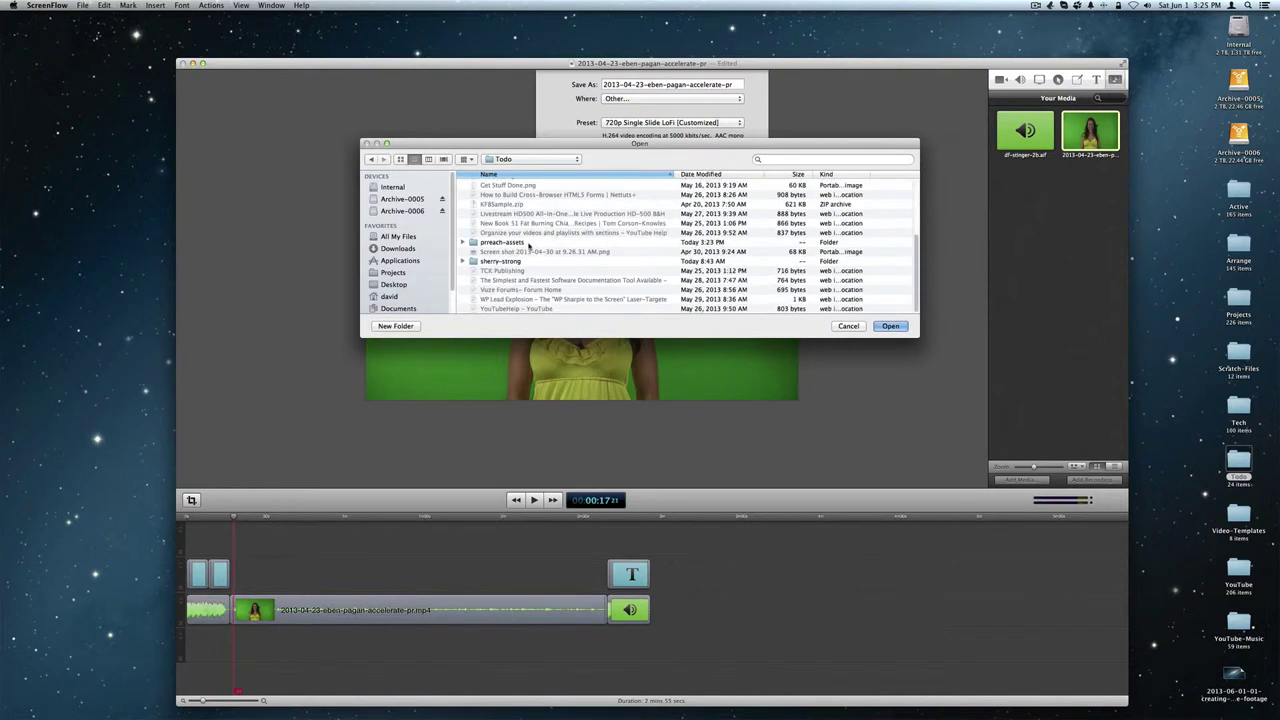
pyautogui.doubleClick(524, 243)
pyautogui.click(890, 326)
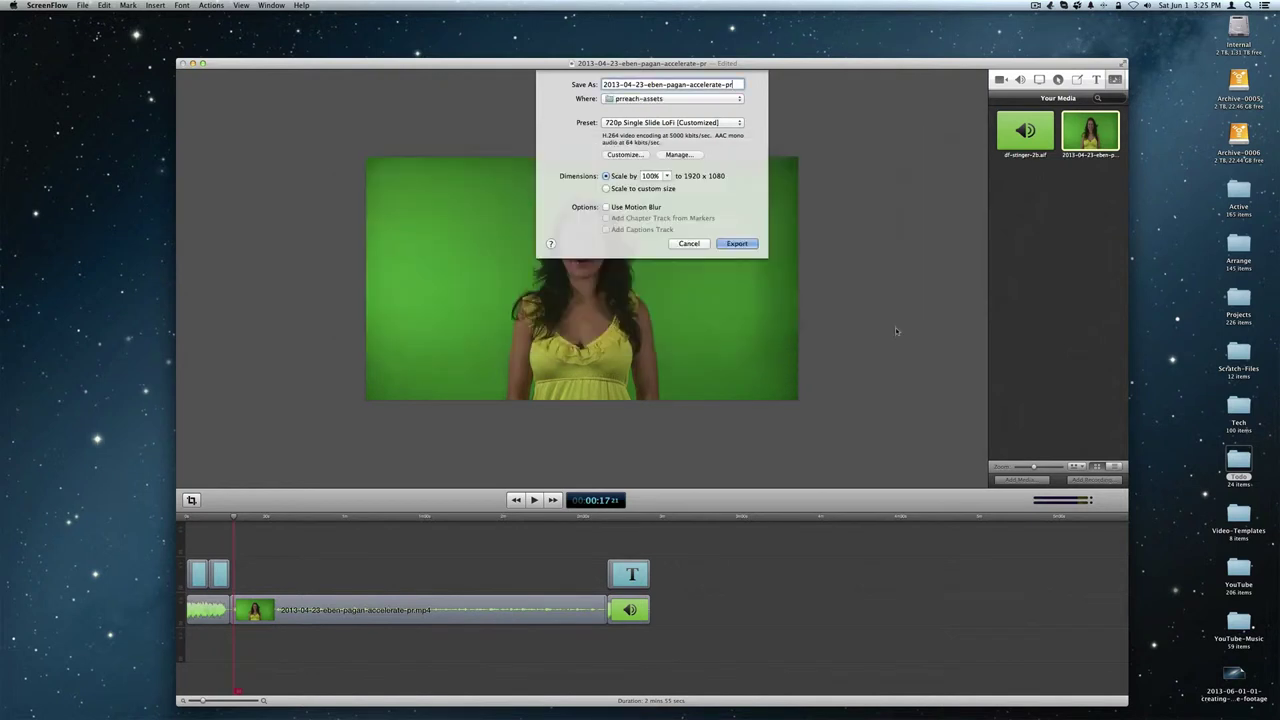
pyautogui.click(748, 244)
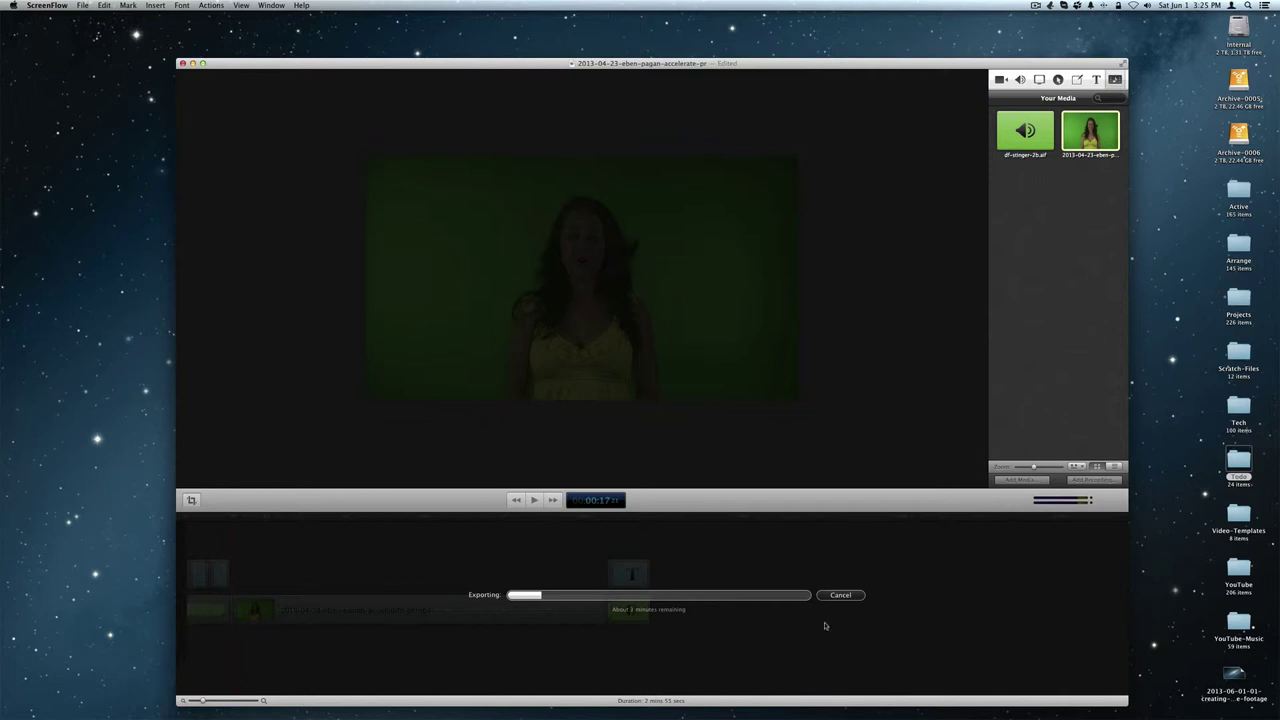
# - Open a Terminal window and enter the top -ocpu command, correcting a typo
pyautogui.moveTo(740, 705)
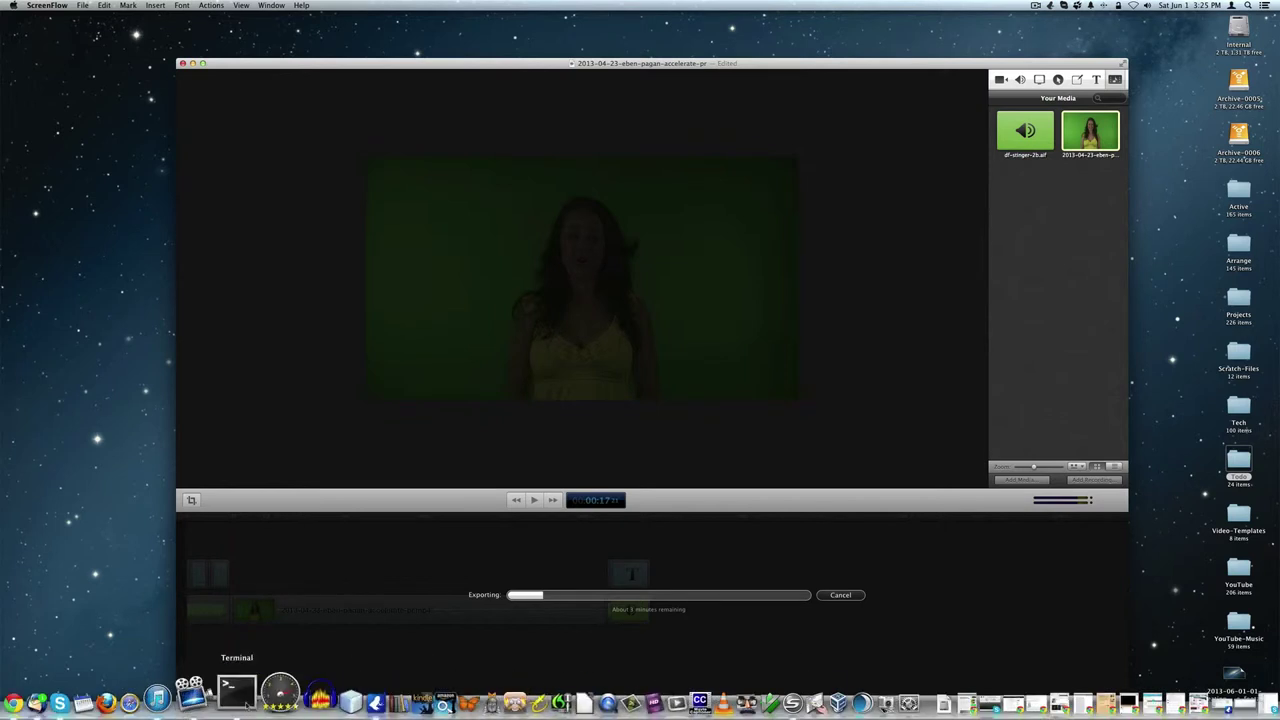
pyautogui.click(240, 692)
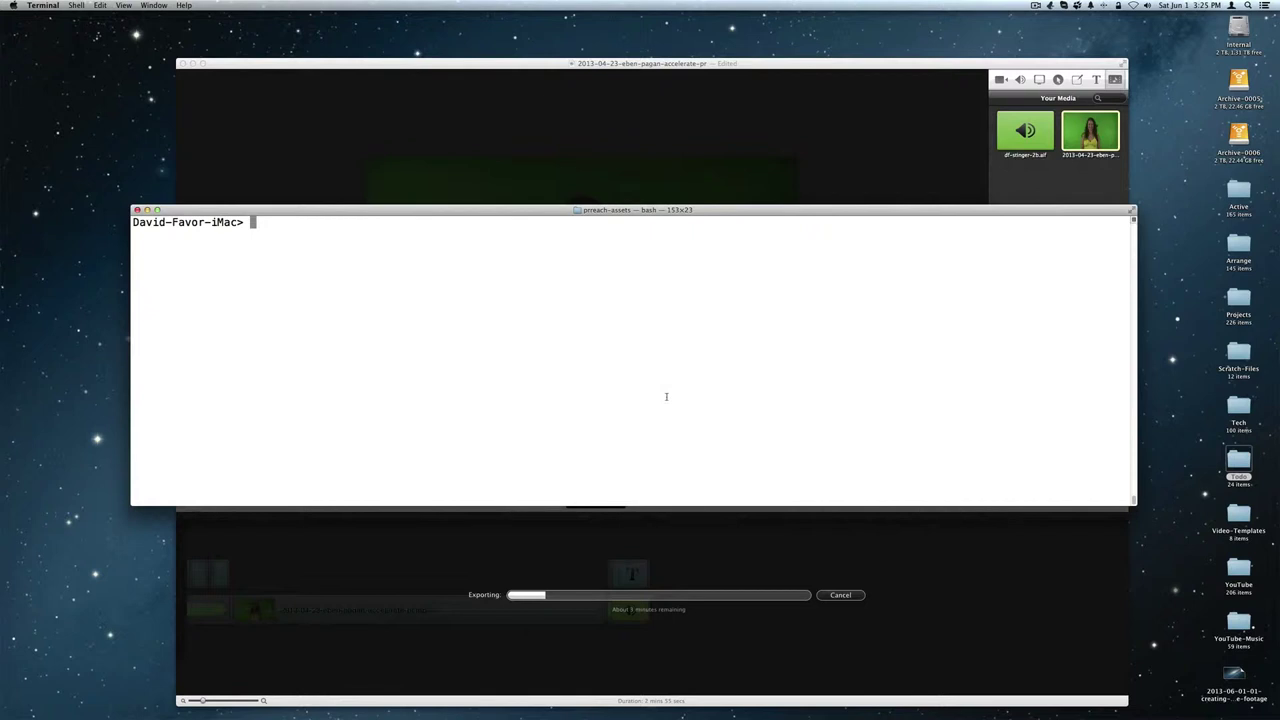
pyautogui.write('top -ocup')
pyautogui.press('BackSpace')
pyautogui.press('BackSpace')
# - Run top sorted by CPU, highlight the busiest net.telestream process lines, then quit top
pyautogui.write('pu')
pyautogui.press('Return')
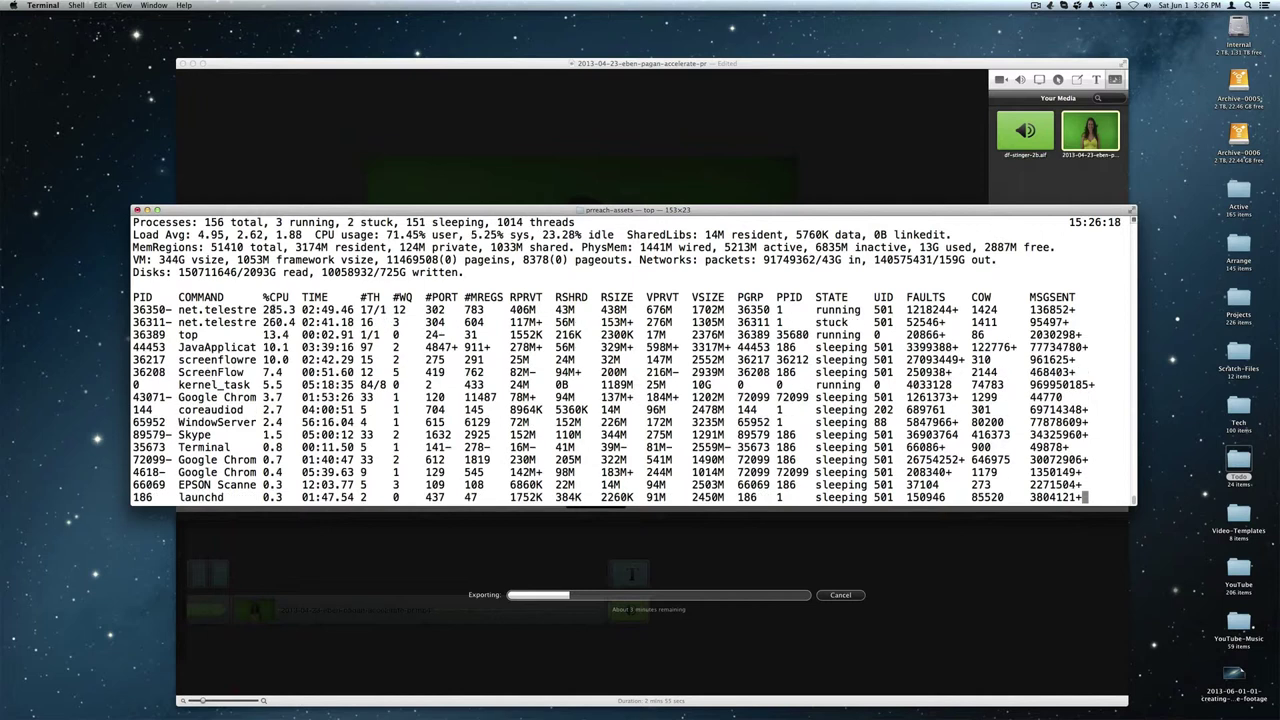
pyautogui.doubleClick(272, 310)
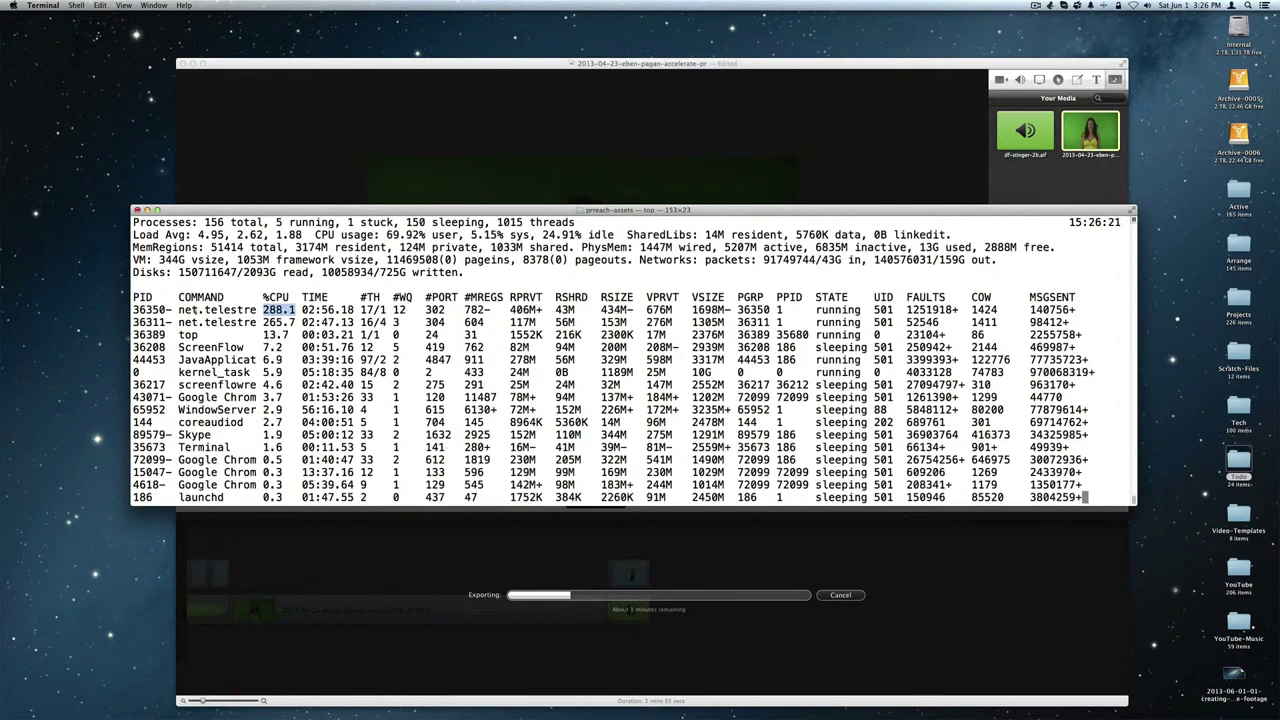
pyautogui.moveTo(258, 322); pyautogui.dragTo(178, 322)
pyautogui.tripleClick(187, 322)
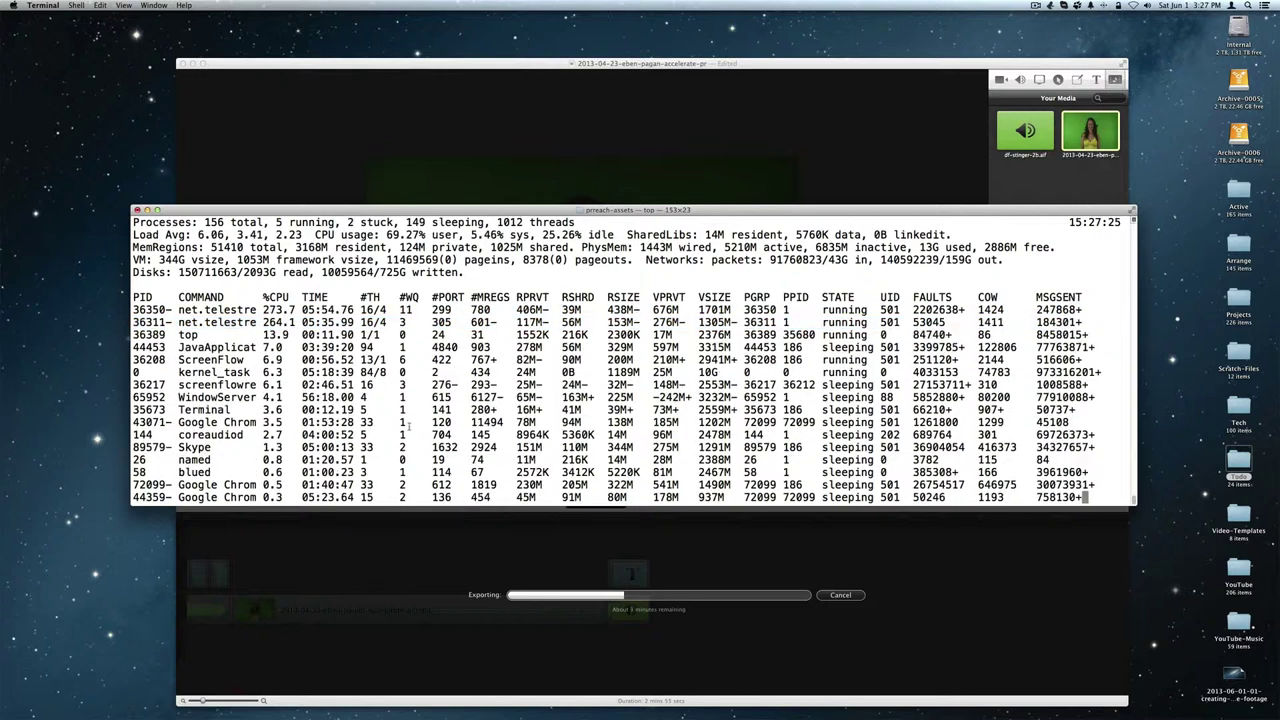
pyautogui.press('q')
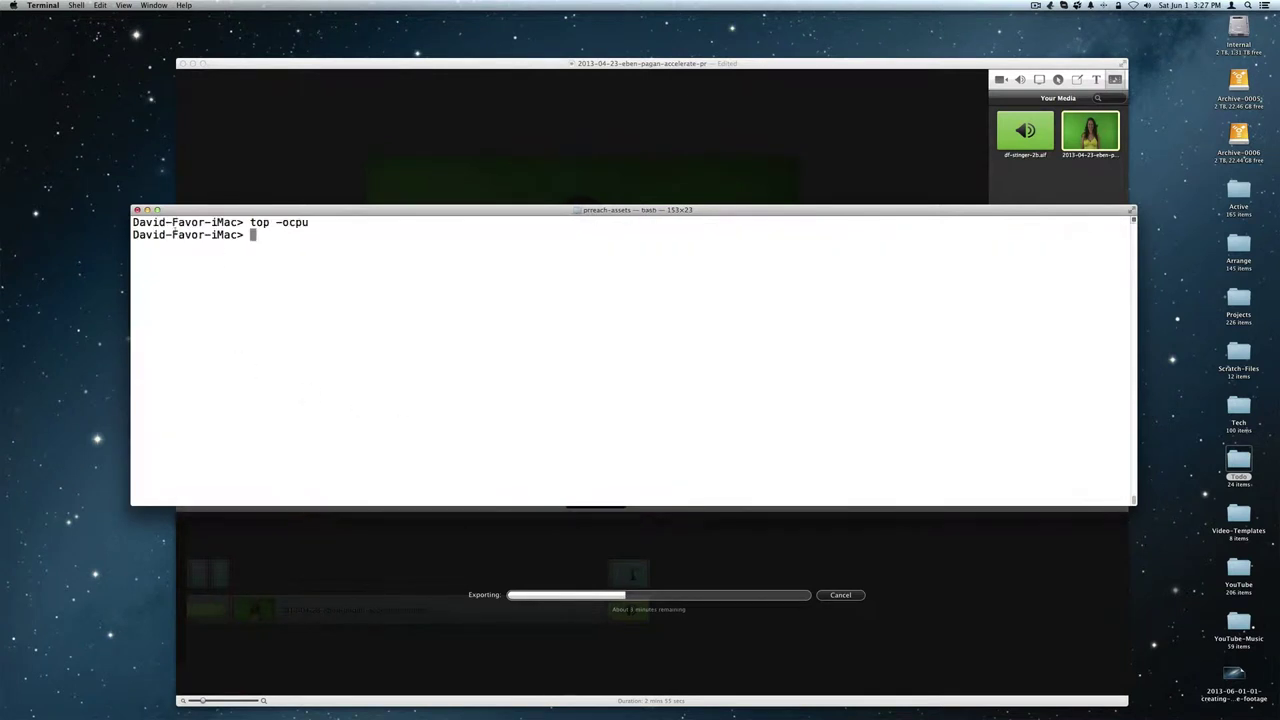
# - Minimize the Terminal window and let the movie export finish
pyautogui.click(147, 210)
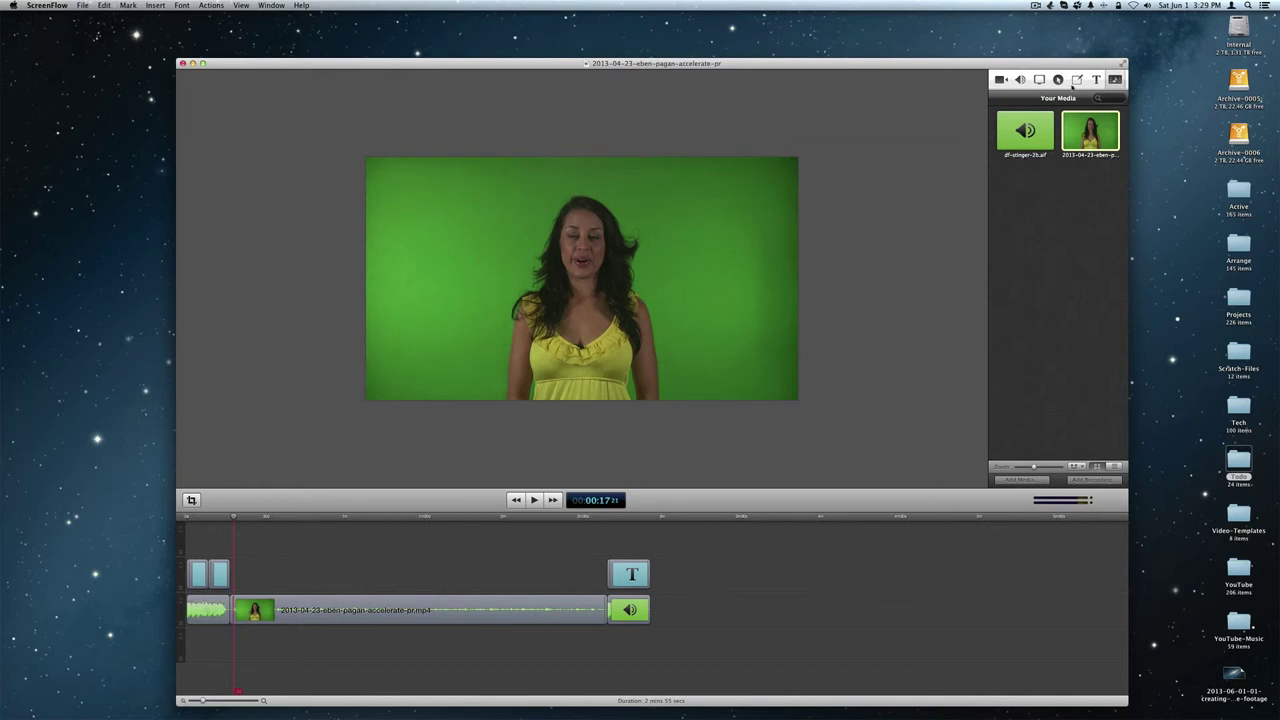
# - Open ScreenFlow's menu-bar menu to reveal the elapsed time and Stop Record
pyautogui.click(1036, 5)
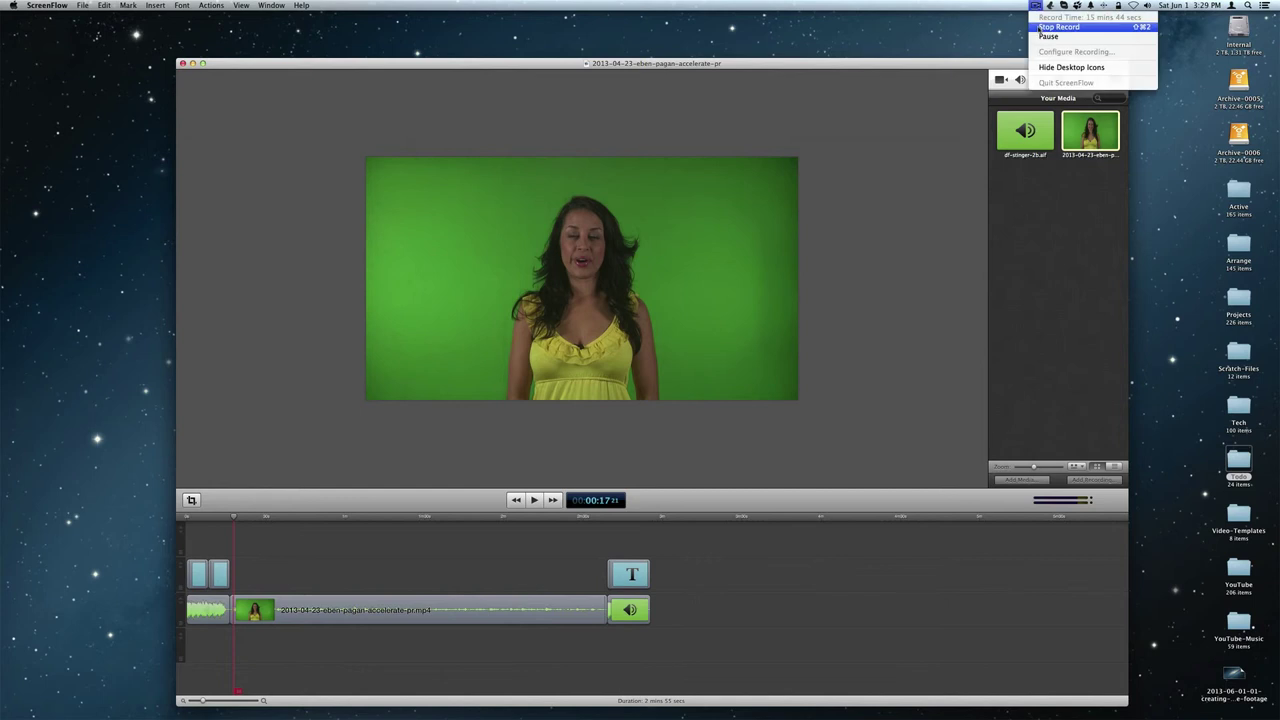